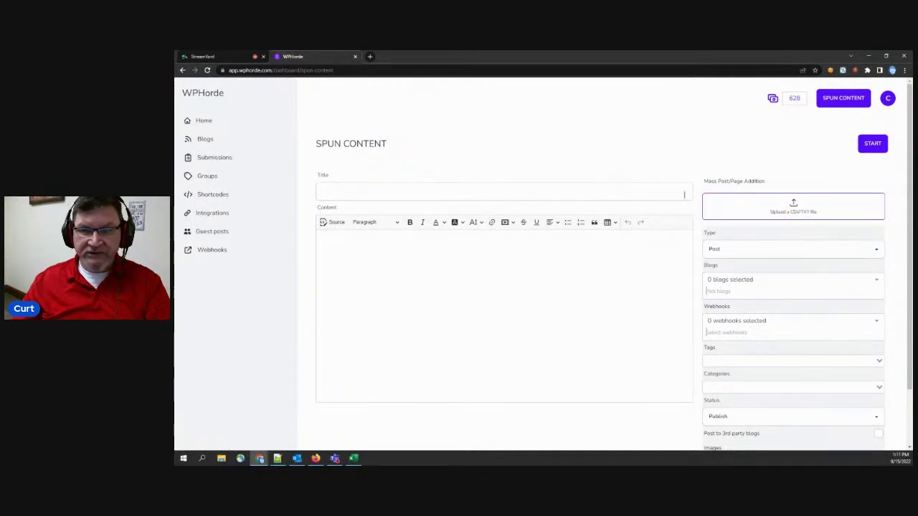
# Step: Select the entire self hosted group as the target blogs for the spun content post
pyautogui.click(568, 194)
pyautogui.click(449, 266)
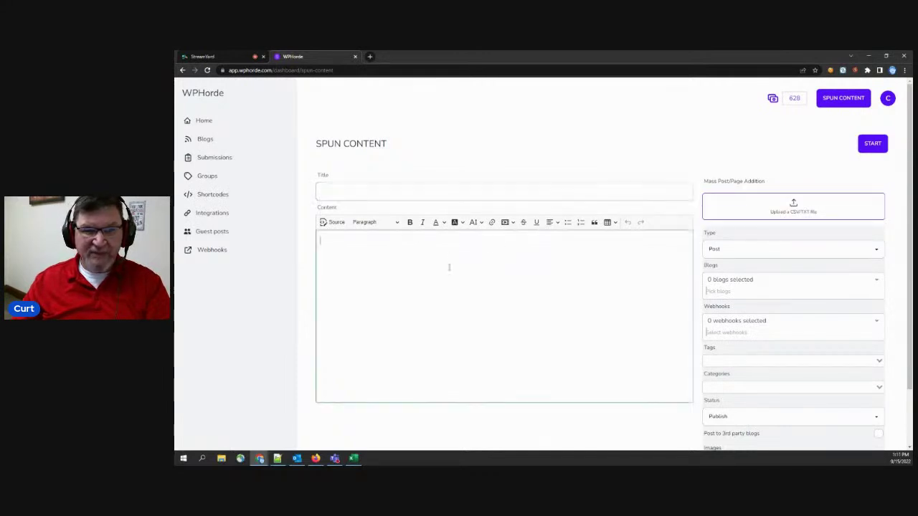
pyautogui.click(726, 280)
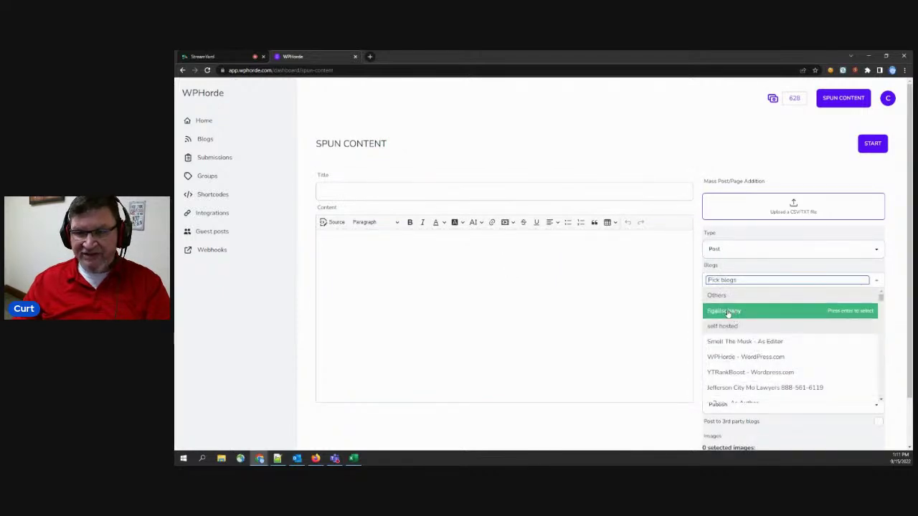
pyautogui.click(707, 325)
pyautogui.scroll(-3, 699, 320)
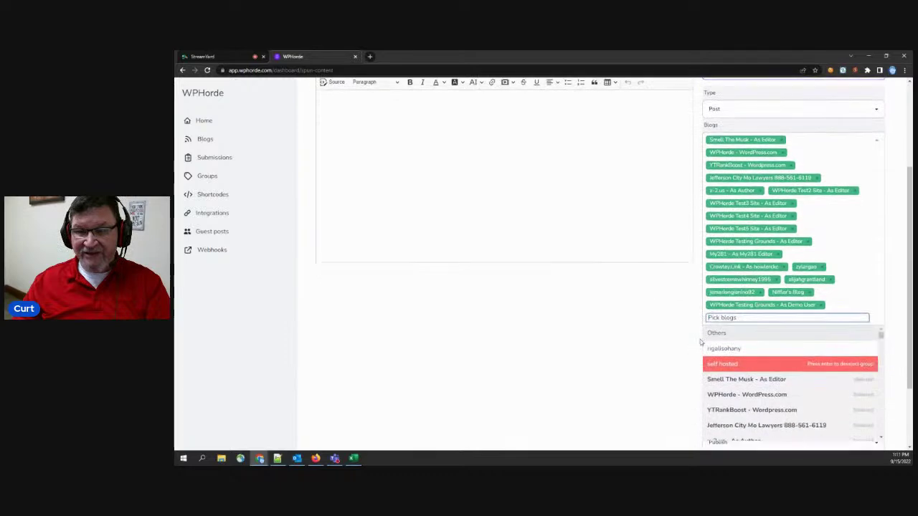
pyautogui.click(692, 299)
pyautogui.click(723, 252)
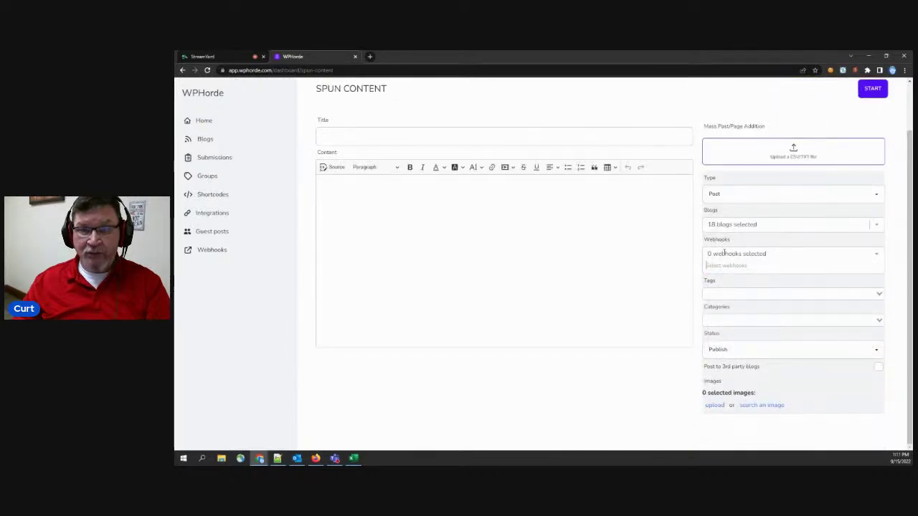
# Step: Deselect the self hosted group from the target blogs
pyautogui.click(869, 231)
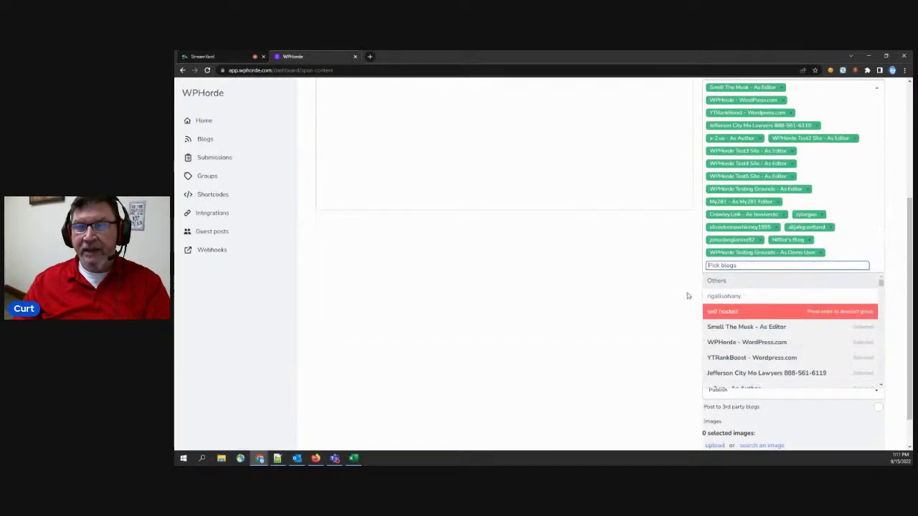
pyautogui.click(715, 310)
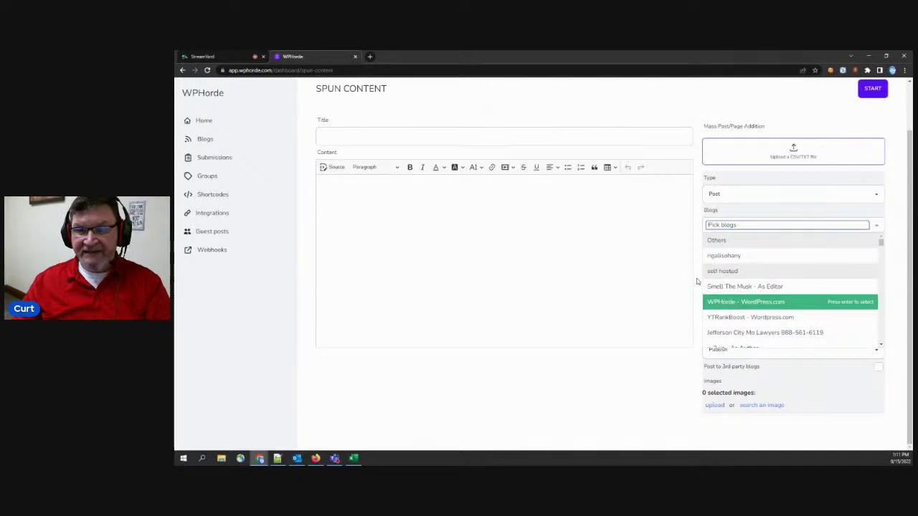
pyautogui.click(697, 281)
pyautogui.scroll(1, 693, 213)
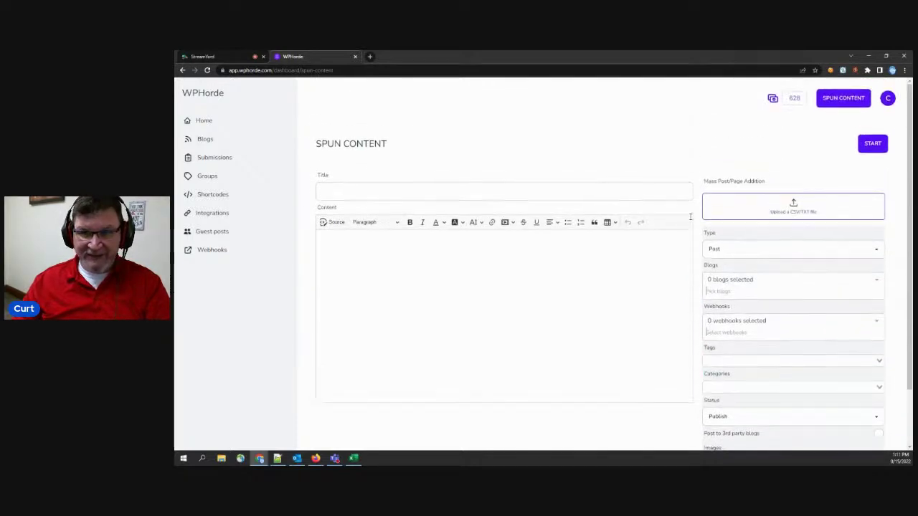
pyautogui.click(223, 57)
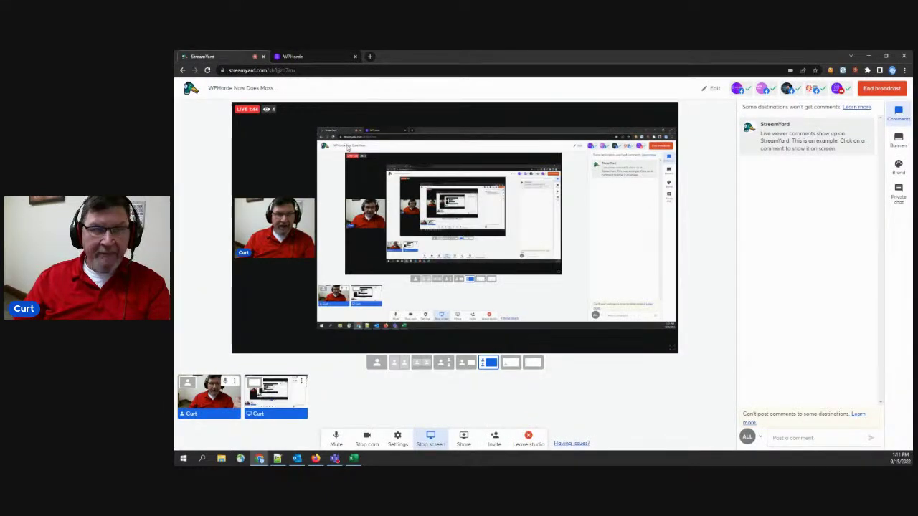
pyautogui.click(304, 57)
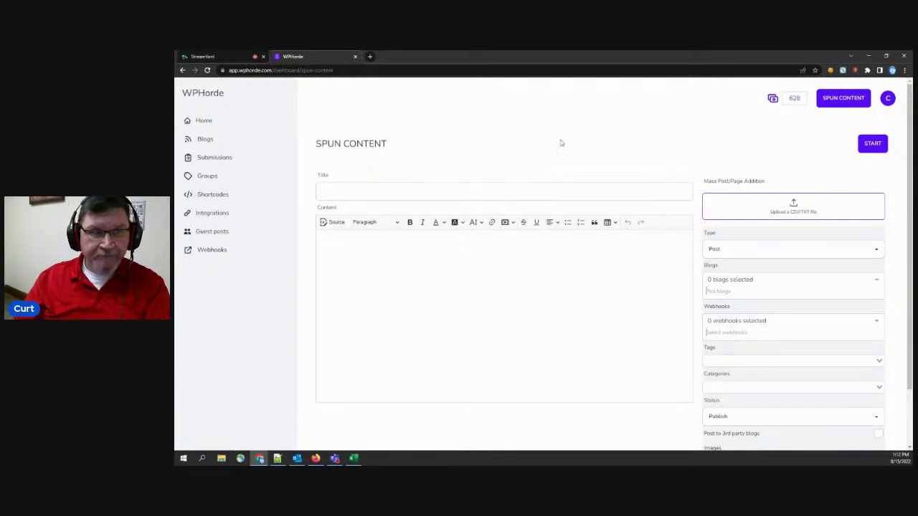
# Step: Upload citynames.txt from the Downloads folder as the mass post/page addition file
pyautogui.click(764, 212)
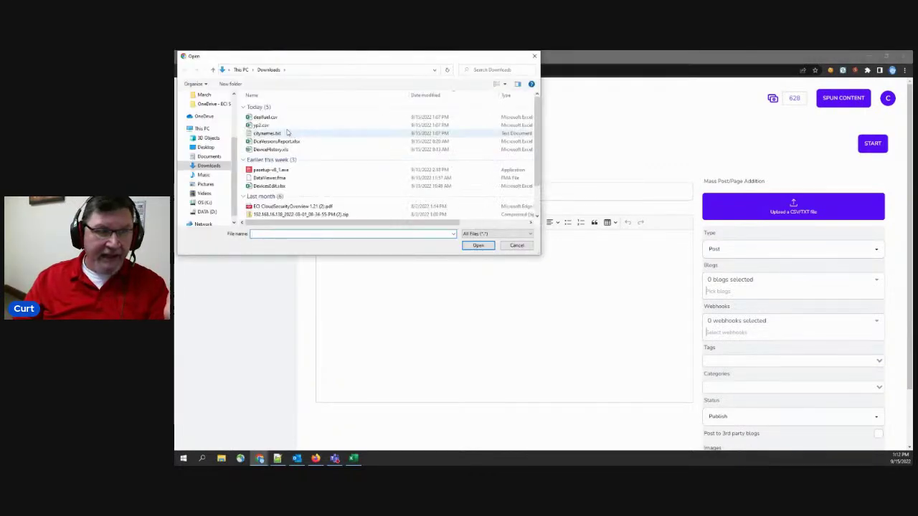
pyautogui.rightClick(285, 134)
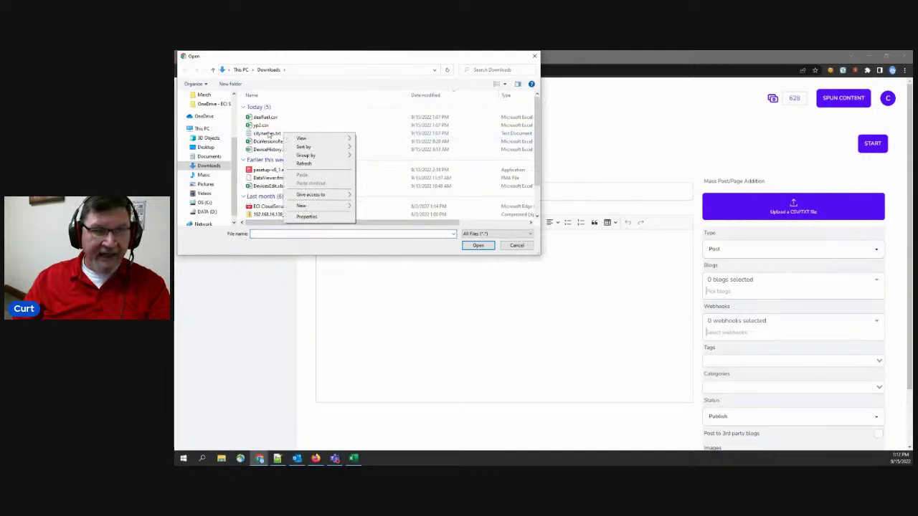
pyautogui.doubleClick(269, 134)
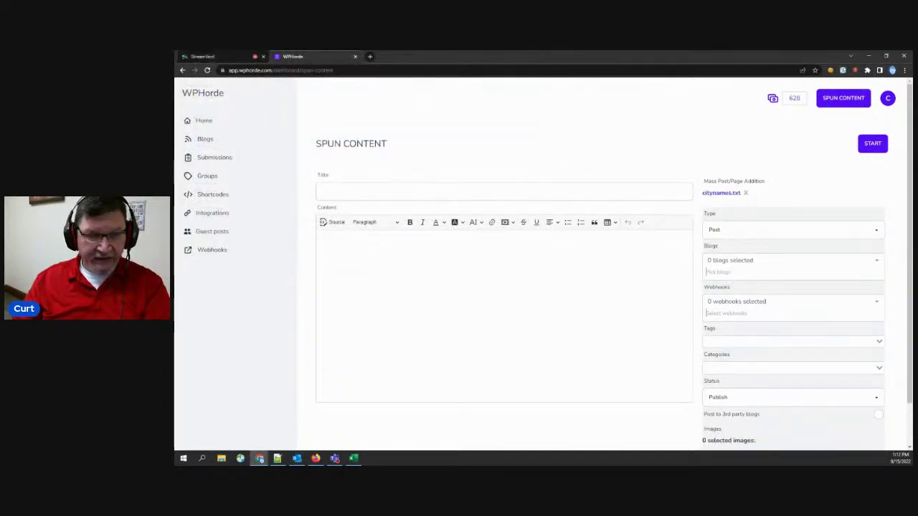
# Step: Open citynames.txt in Notepad, examine its list of city names line by line, and close it
pyautogui.click(222, 458)
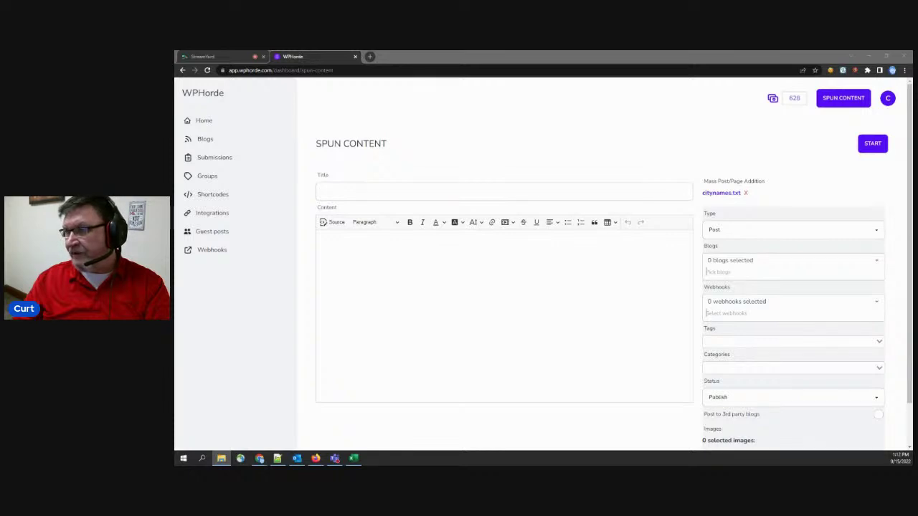
pyautogui.moveTo(912, 100); pyautogui.dragTo(497, 111)
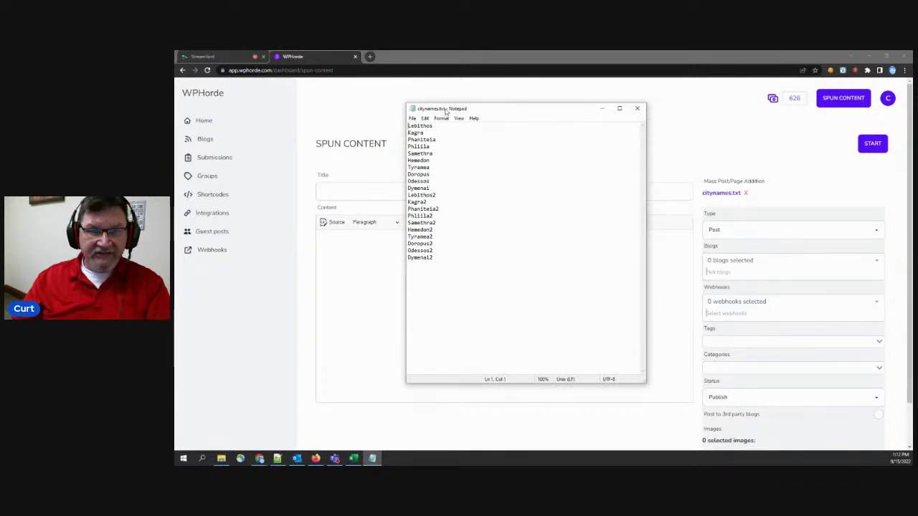
pyautogui.click(434, 125)
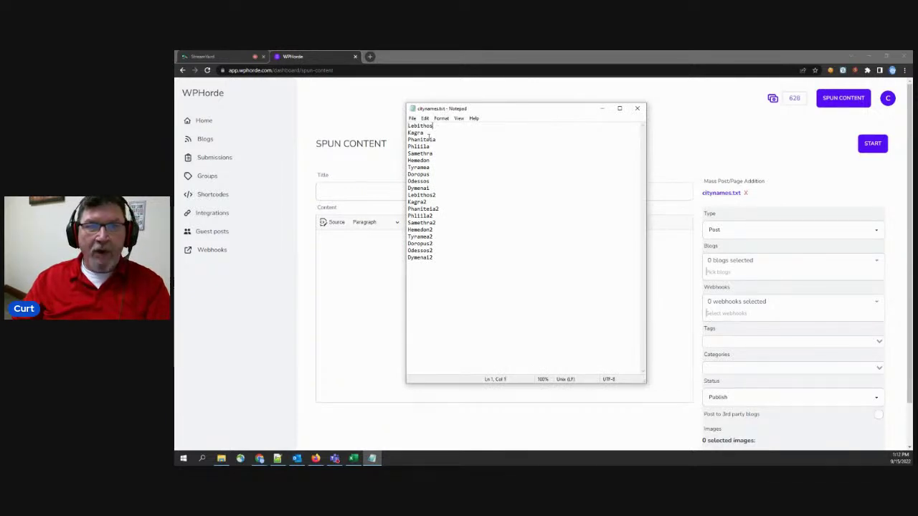
pyautogui.click(435, 154)
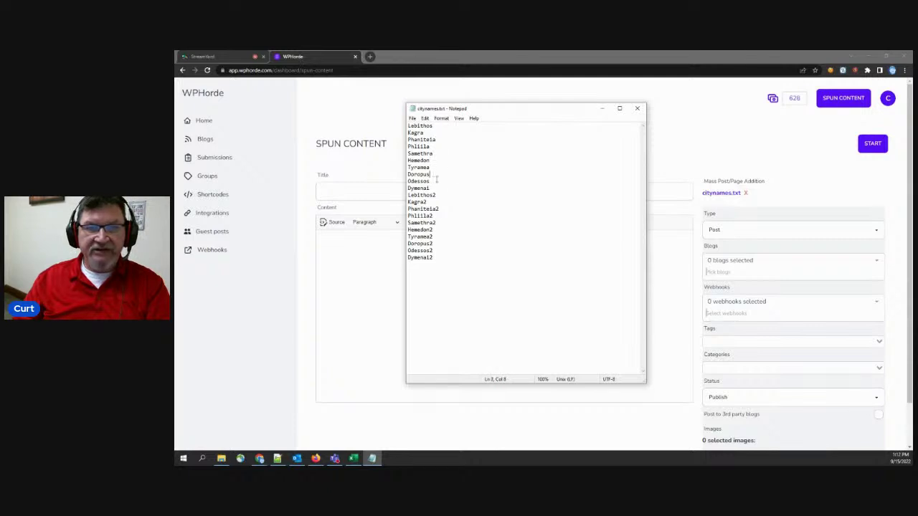
pyautogui.click(434, 181)
pyautogui.click(434, 188)
pyautogui.click(434, 203)
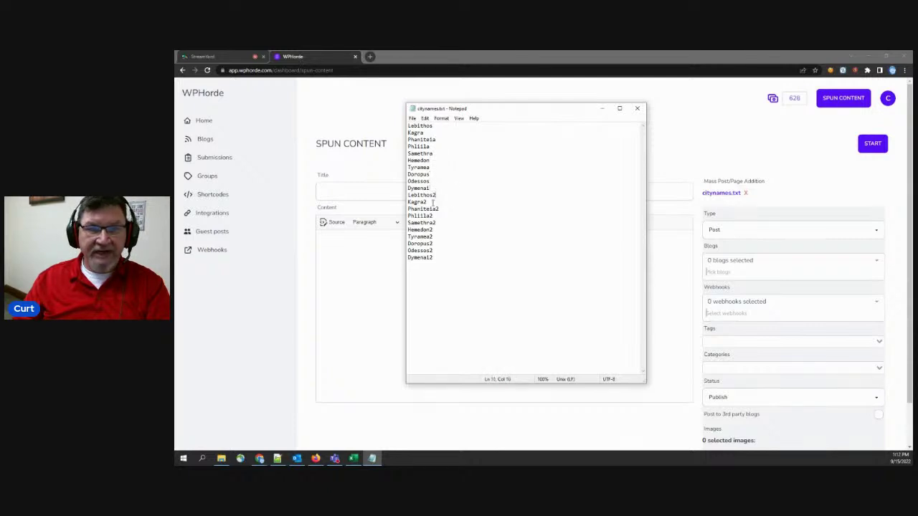
pyautogui.click(435, 215)
pyautogui.click(436, 229)
pyautogui.click(435, 244)
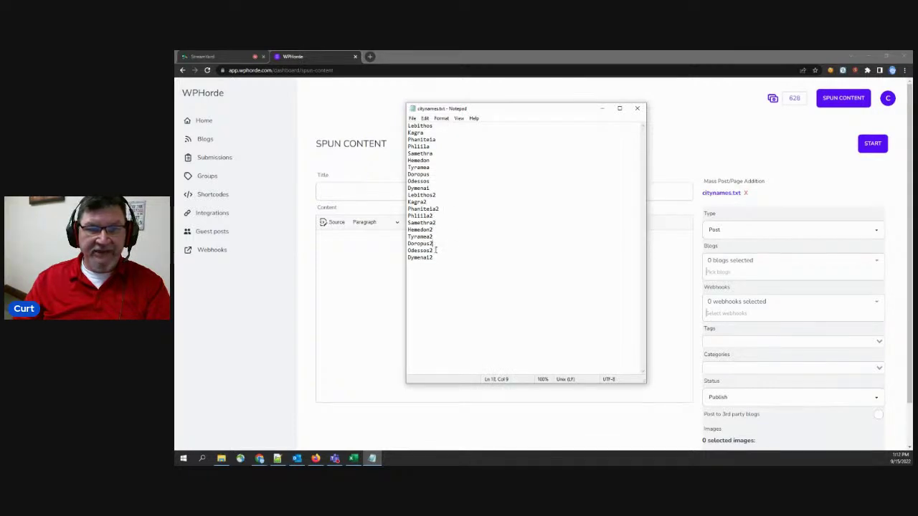
pyautogui.press('Down')
pyautogui.press('Down')
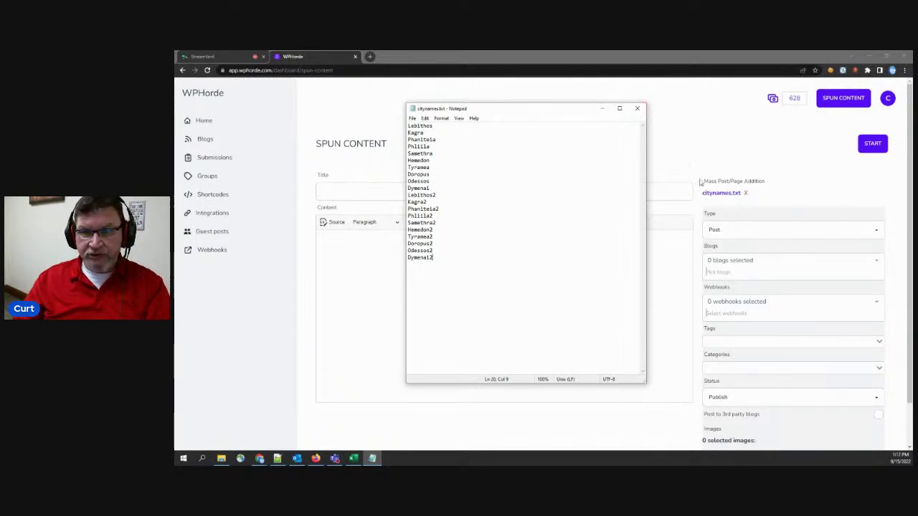
pyautogui.click(637, 109)
# Step: Enter the placeholder "[item]" as the post title
pyautogui.click(402, 191)
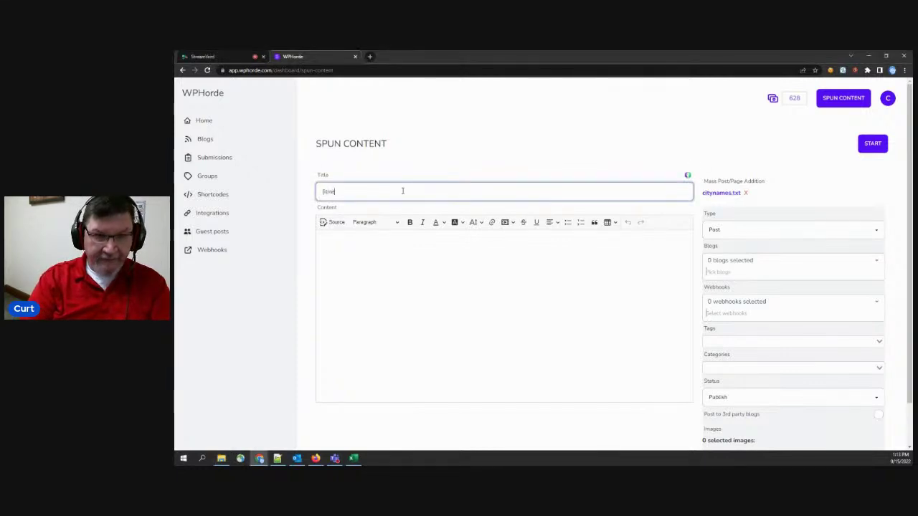
pyautogui.write('{item')
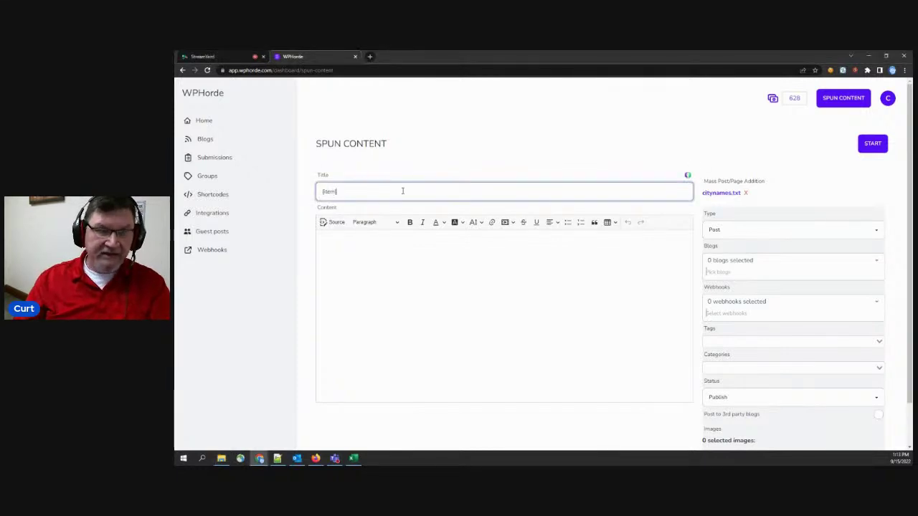
pyautogui.hotkey('ctrl', 'a')
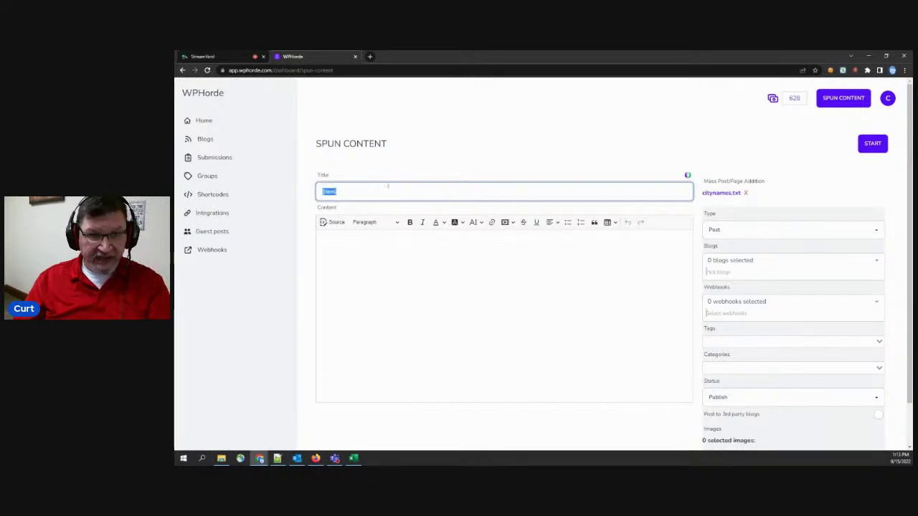
# Step: Write "My content goes here and [item]" as the post content
pyautogui.click(346, 257)
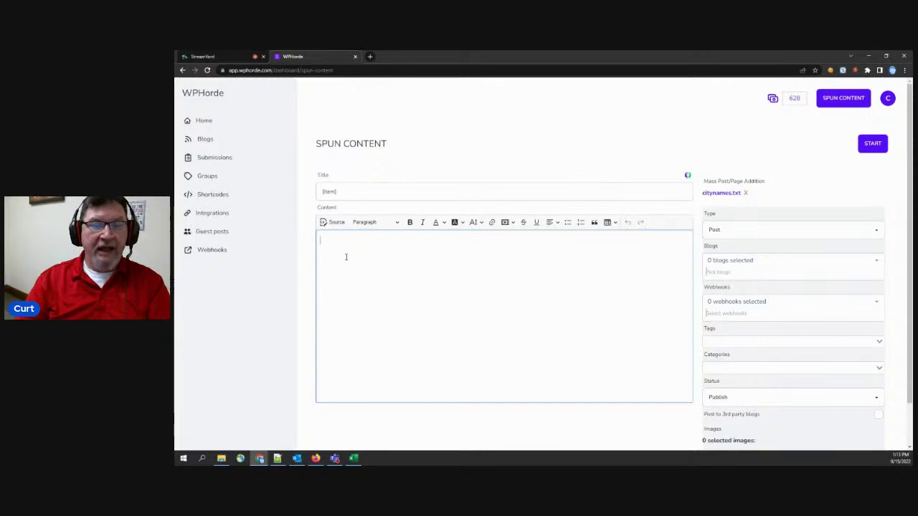
pyautogui.write('My ')
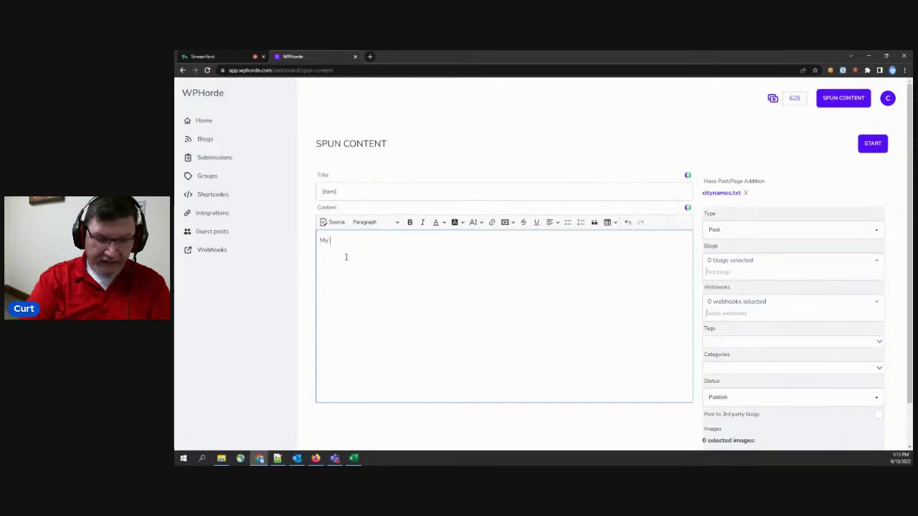
pyautogui.write('content goos he')
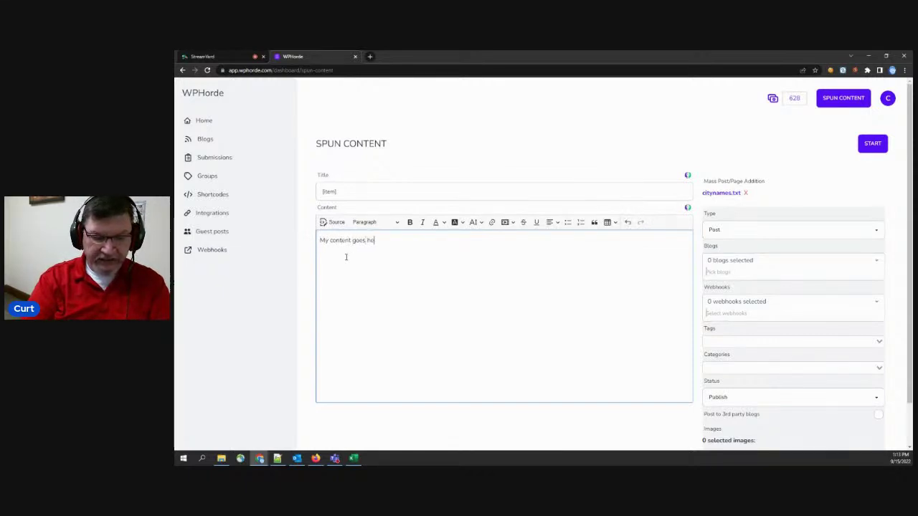
pyautogui.write('re and [')
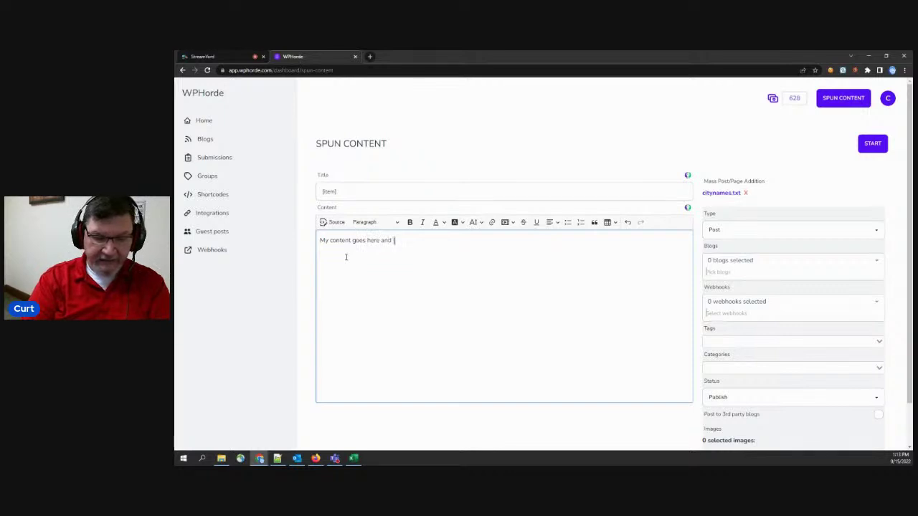
pyautogui.write('item')
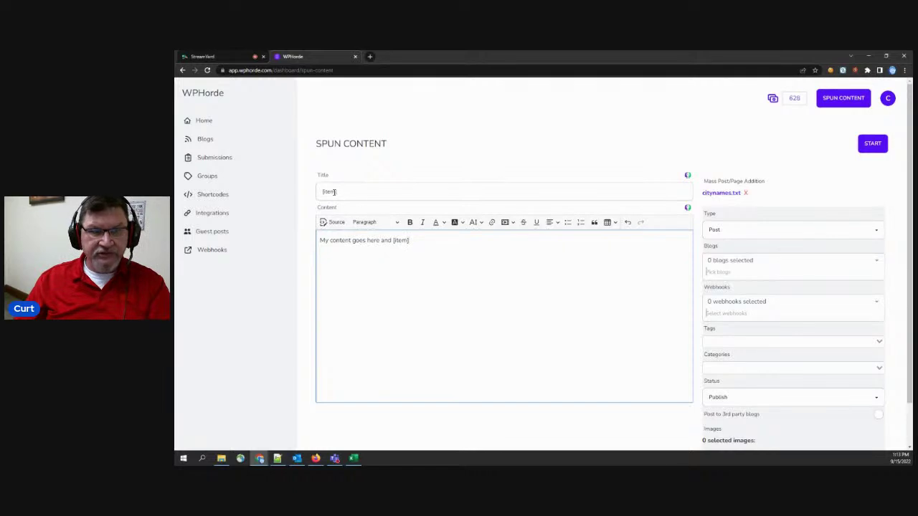
# Step: Extend the title to "[item] - now online" and highlight the [item] placeholder in the content
pyautogui.click(348, 192)
pyautogui.write('- next online')
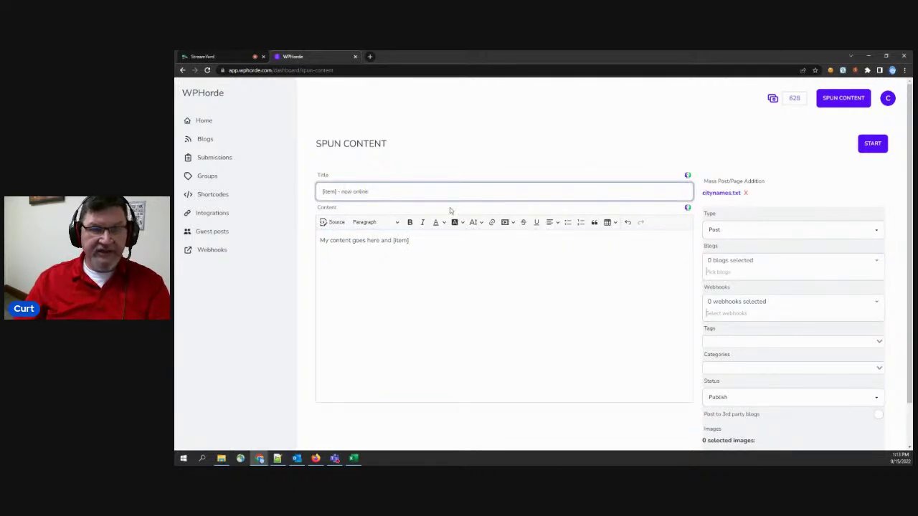
pyautogui.click(419, 240)
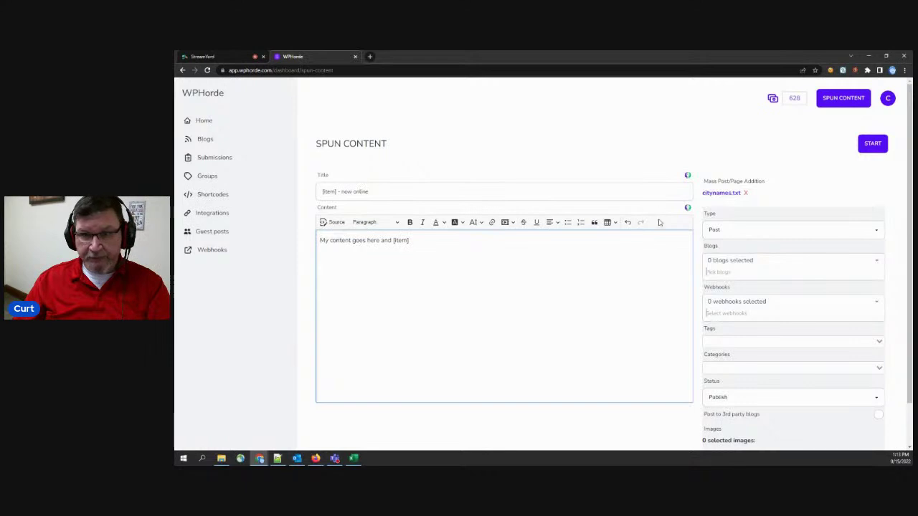
pyautogui.moveTo(410, 241); pyautogui.dragTo(394, 241)
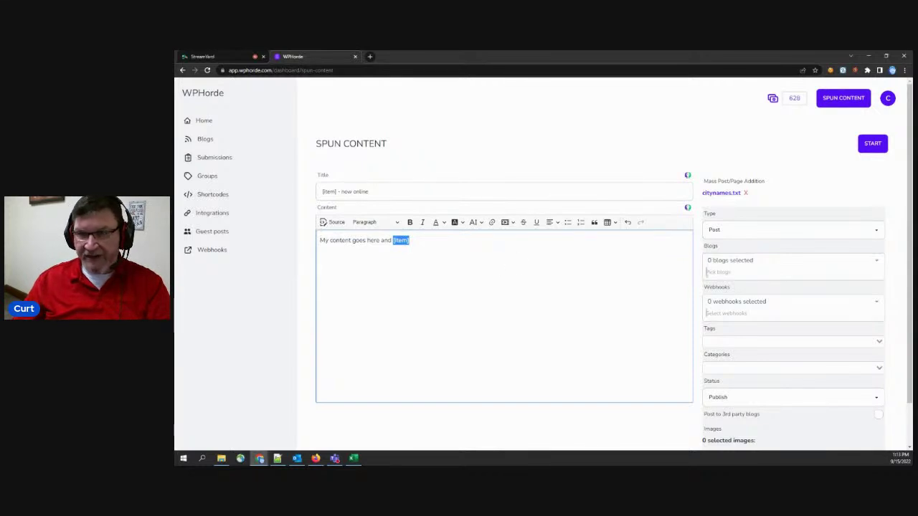
# Step: Choose "WPHorde Testing Grounds - As Editor" as the only target blog for the post
pyautogui.click(722, 261)
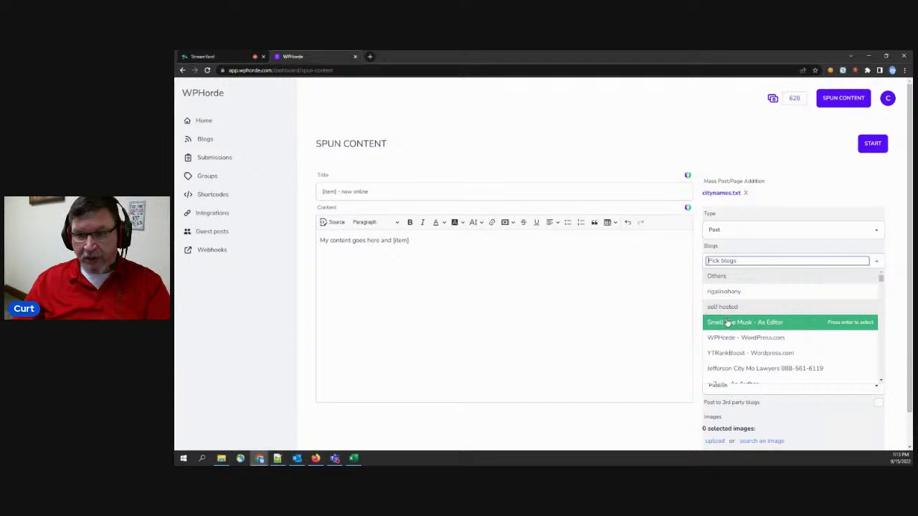
pyautogui.scroll(-3, 727, 323)
pyautogui.scroll(-2, 730, 327)
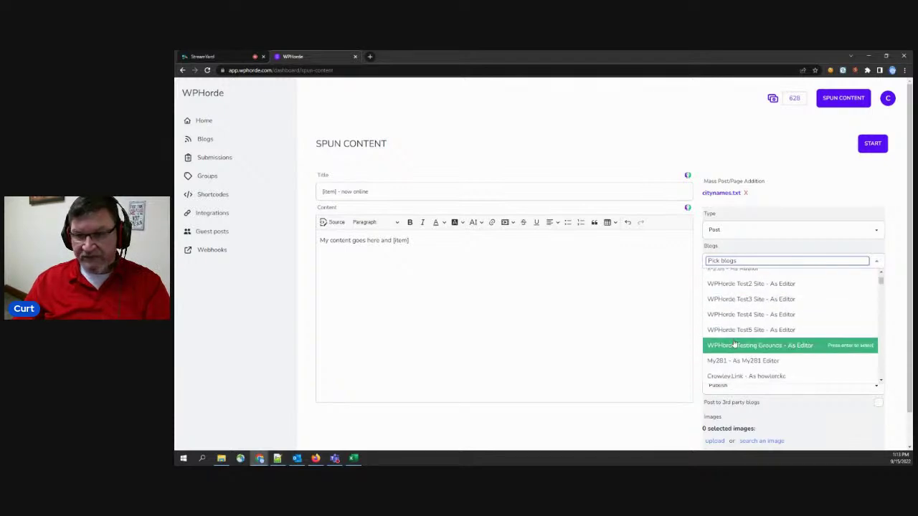
pyautogui.click(732, 346)
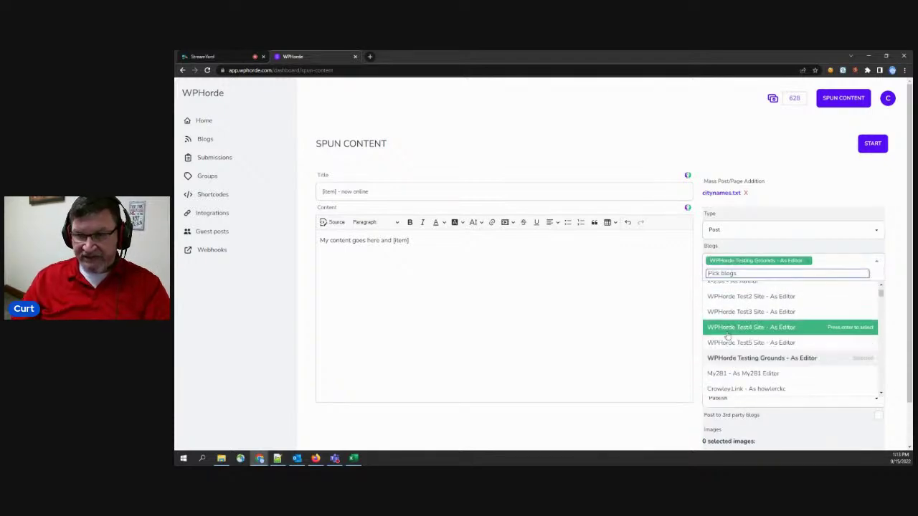
pyautogui.click(695, 292)
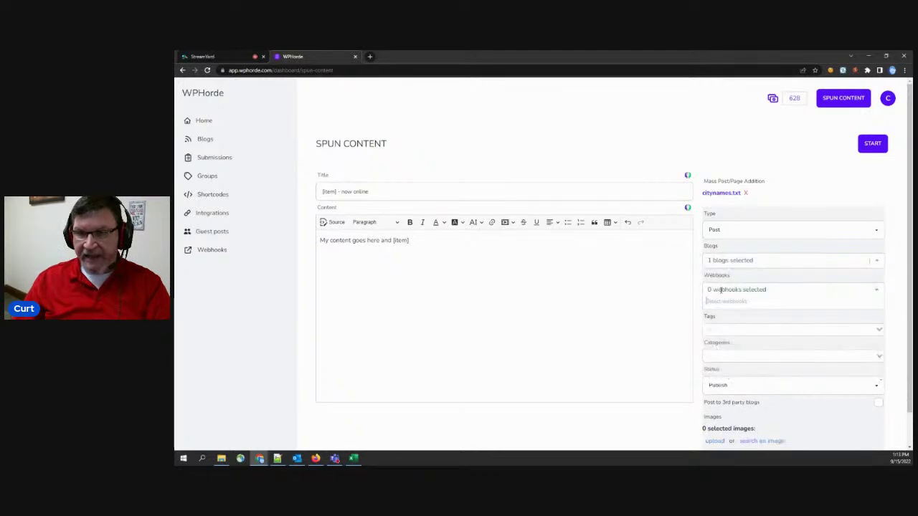
pyautogui.click(709, 327)
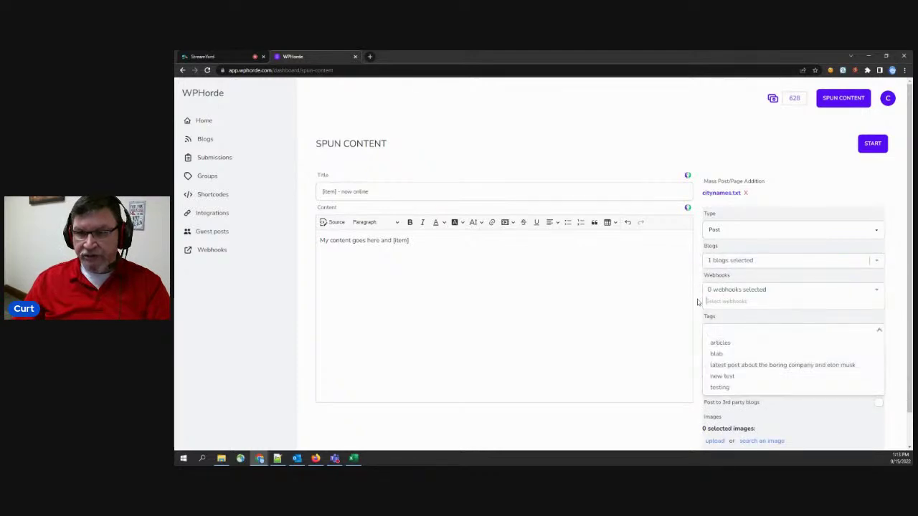
pyautogui.click(715, 236)
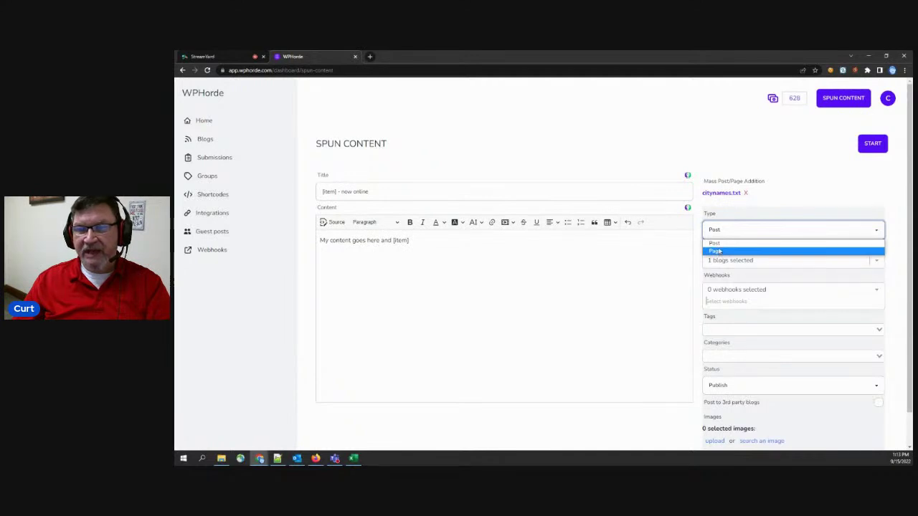
pyautogui.click(715, 256)
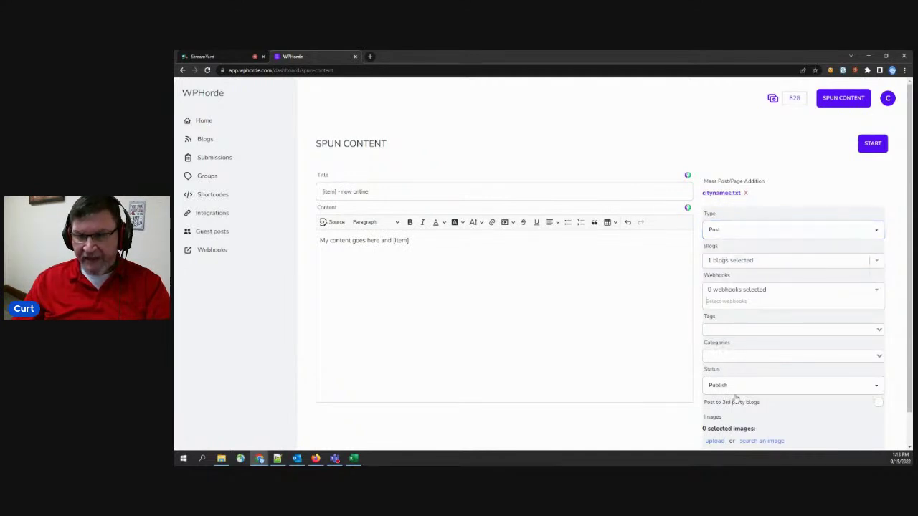
# Step: Assign the existing tag "testing" and the category "testing" to the mass post, keeping the content type as Post
pyautogui.click(727, 328)
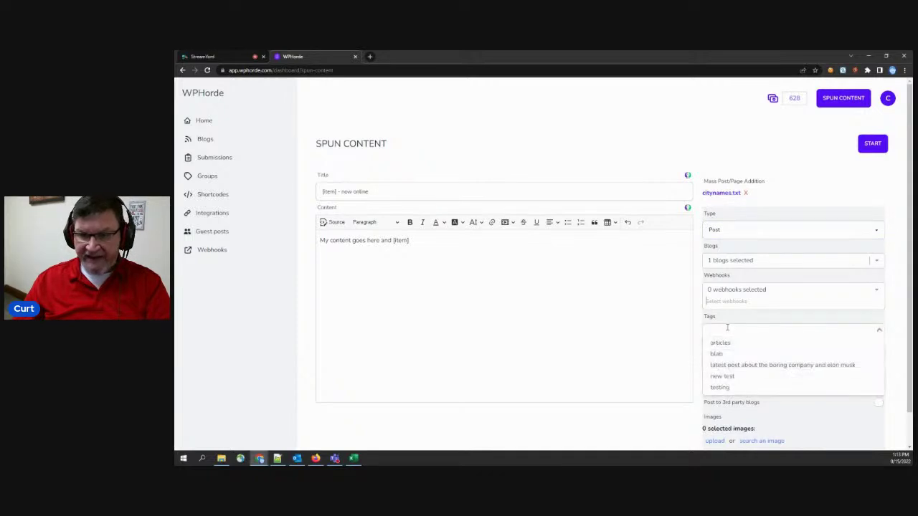
pyautogui.write('testing')
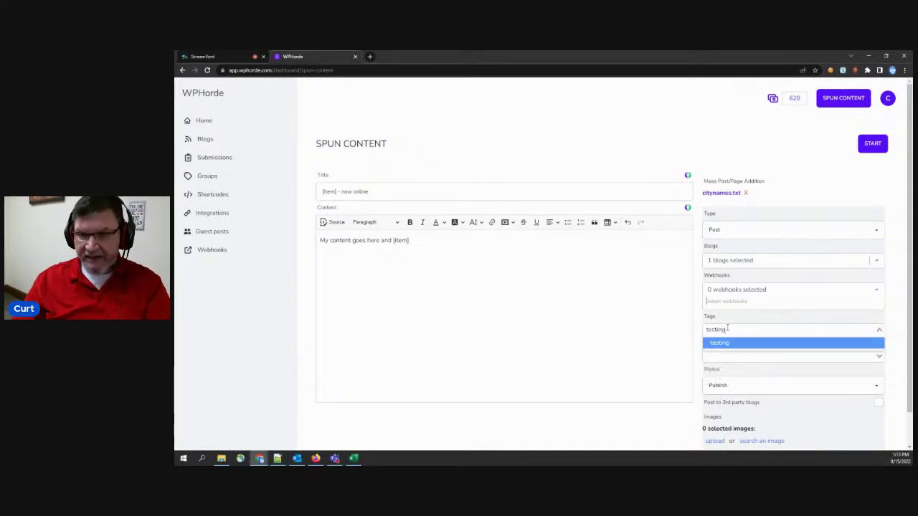
pyautogui.click(723, 342)
pyautogui.click(722, 355)
pyautogui.write('testing')
pyautogui.click(714, 372)
pyautogui.click(721, 234)
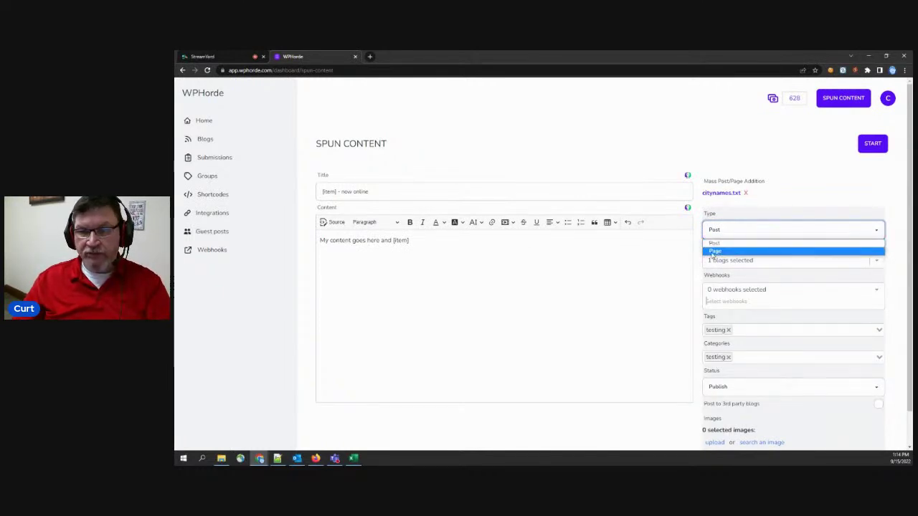
pyautogui.click(702, 273)
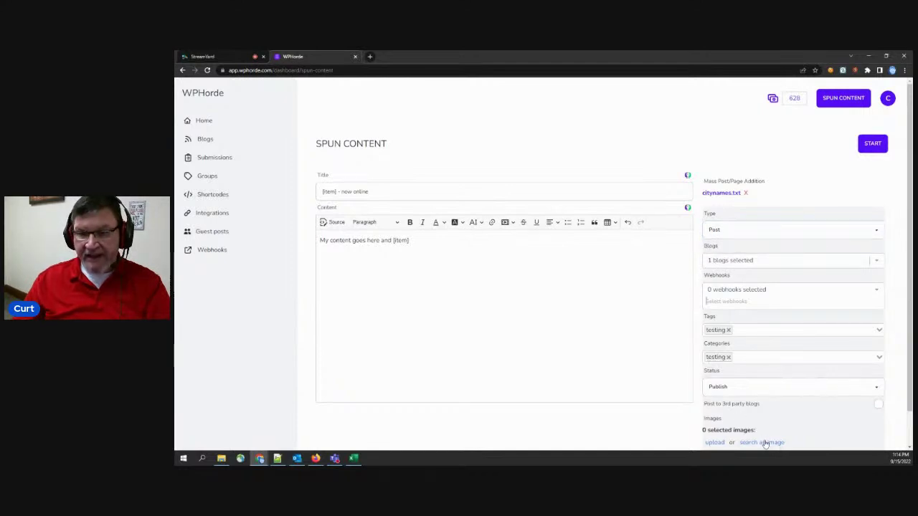
# Step: Highlight the [item] placeholder in the title and start the mass post
pyautogui.click(438, 243)
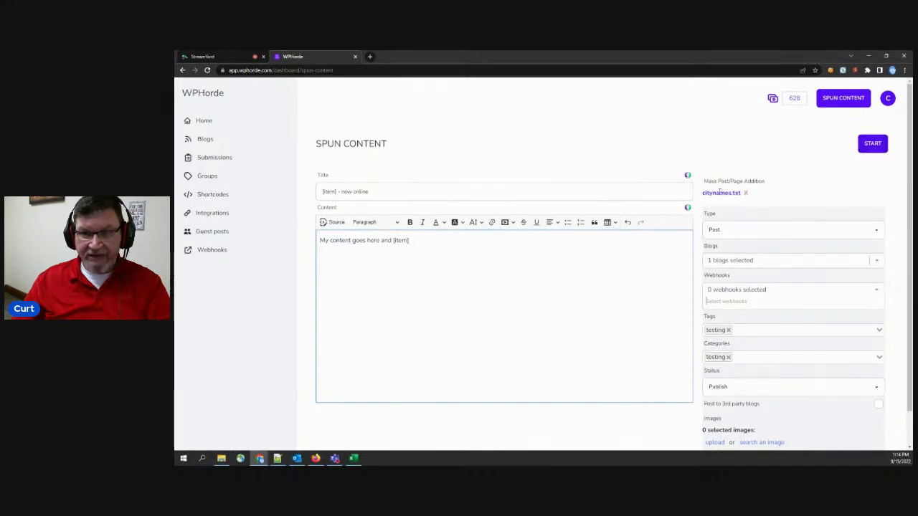
pyautogui.moveTo(336, 192); pyautogui.dragTo(313, 197)
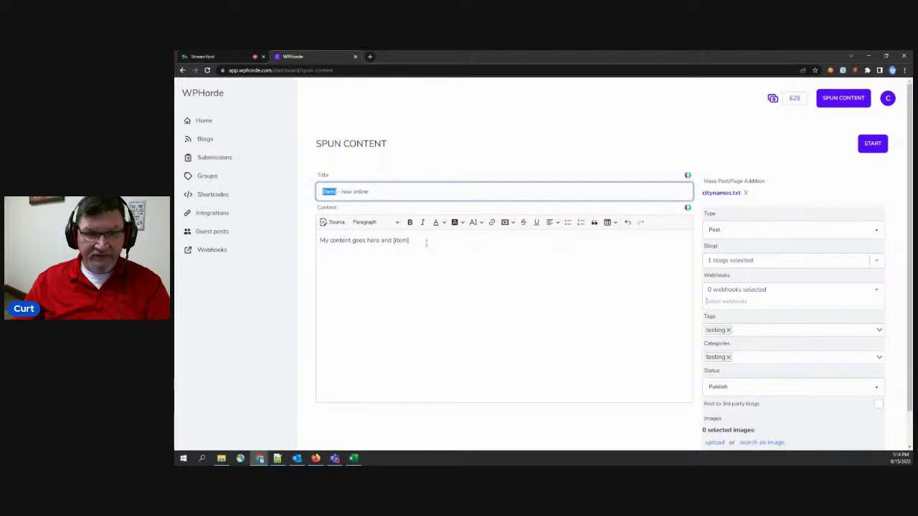
pyautogui.click(871, 144)
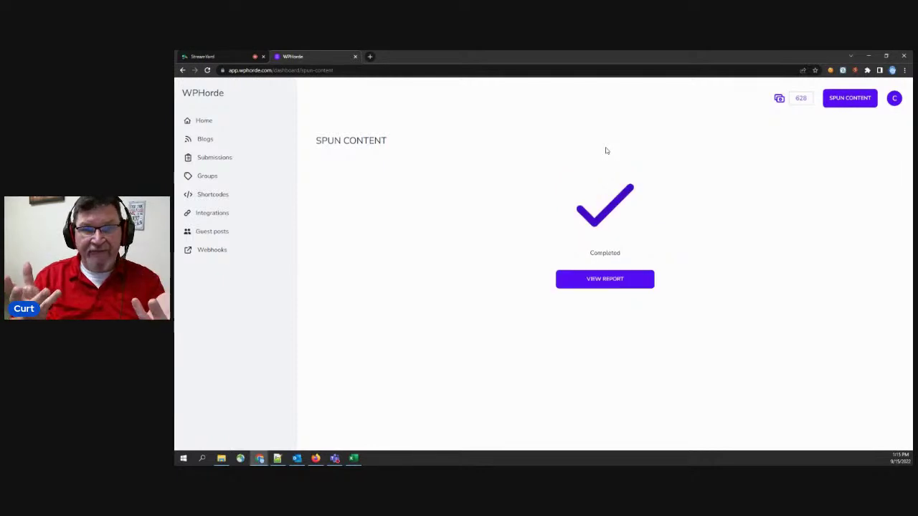
# Step: Open the submission report, view the published tyramea2-now-online post, and highlight its title and content to check the replaced placeholder
pyautogui.click(594, 279)
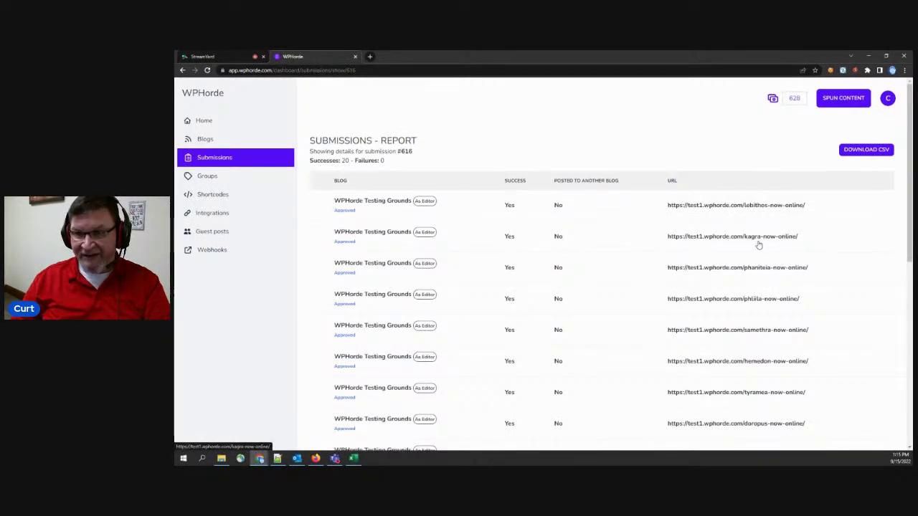
pyautogui.scroll(-1, 743, 273)
pyautogui.scroll(-5, 743, 272)
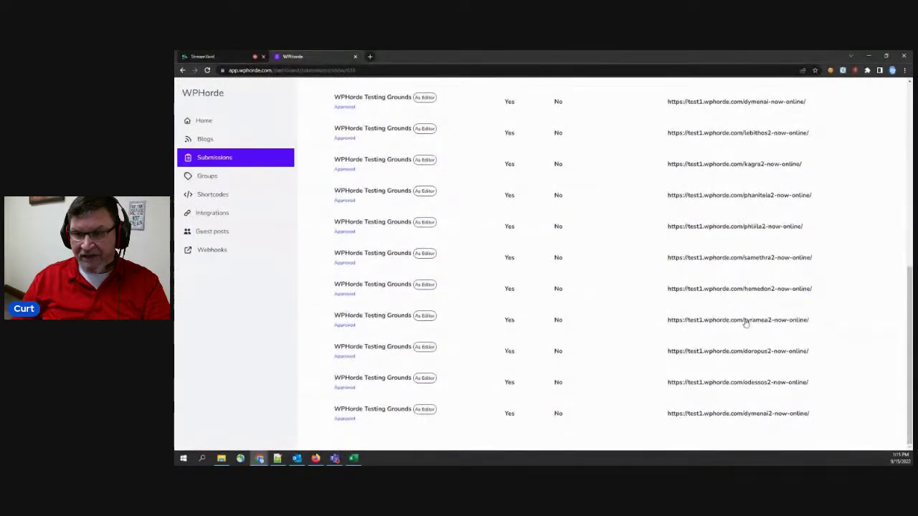
pyautogui.click(745, 324)
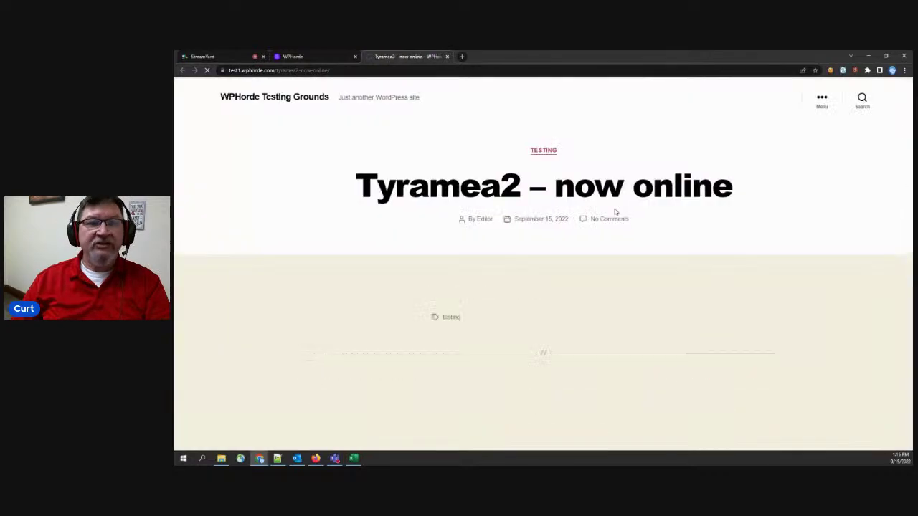
pyautogui.moveTo(375, 185); pyautogui.dragTo(707, 188)
pyautogui.moveTo(429, 291); pyautogui.dragTo(542, 293)
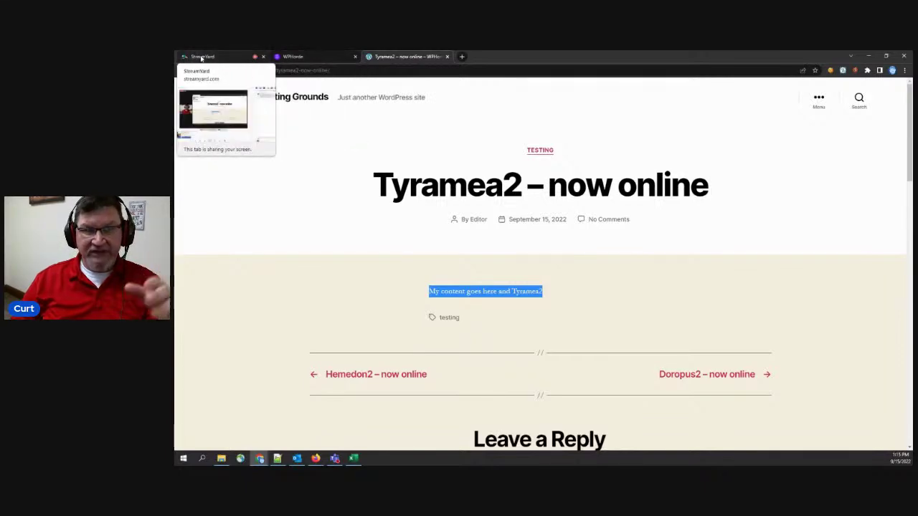
# Step: Return to the WPHorde submission report and remove the StreamYard tab from the browser window
pyautogui.click(291, 57)
pyautogui.click(234, 57)
pyautogui.click(263, 56)
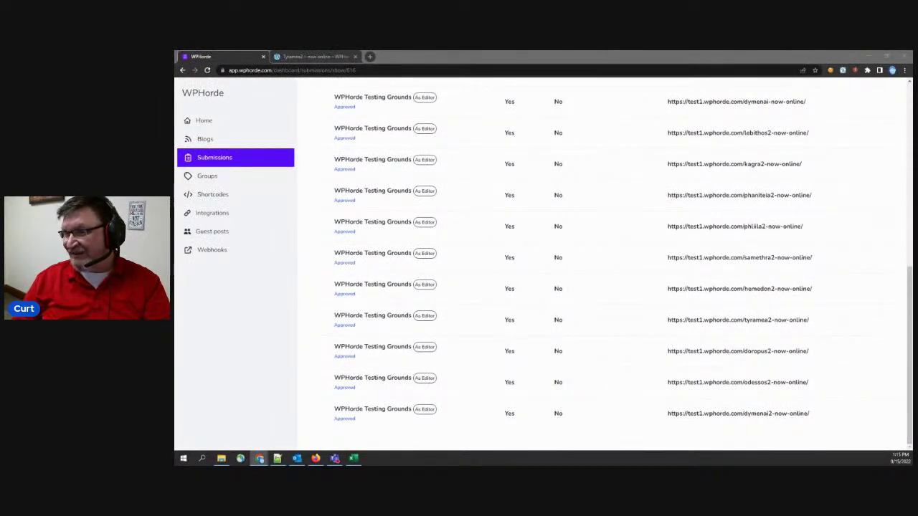
pyautogui.scroll(6, 601, 256)
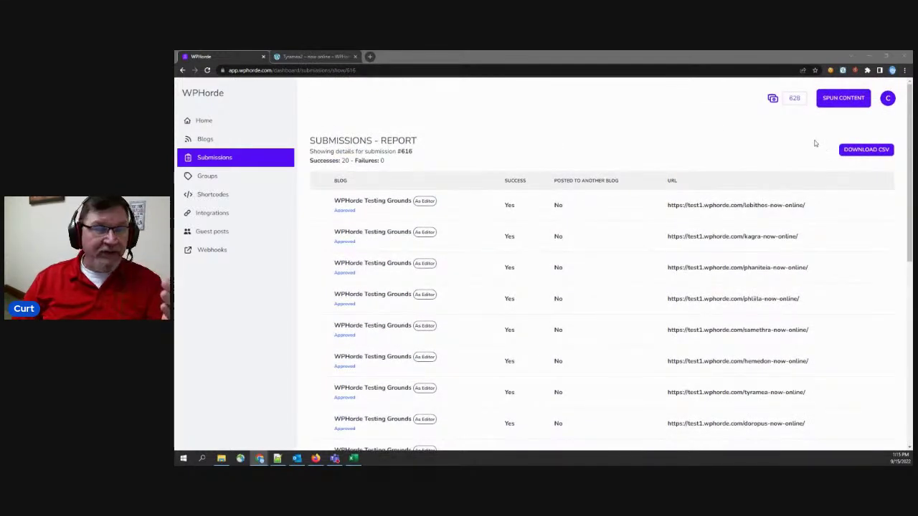
# Step: Start a new spun content submission and upload yp2.csv as its mass post/page addition file
pyautogui.click(843, 105)
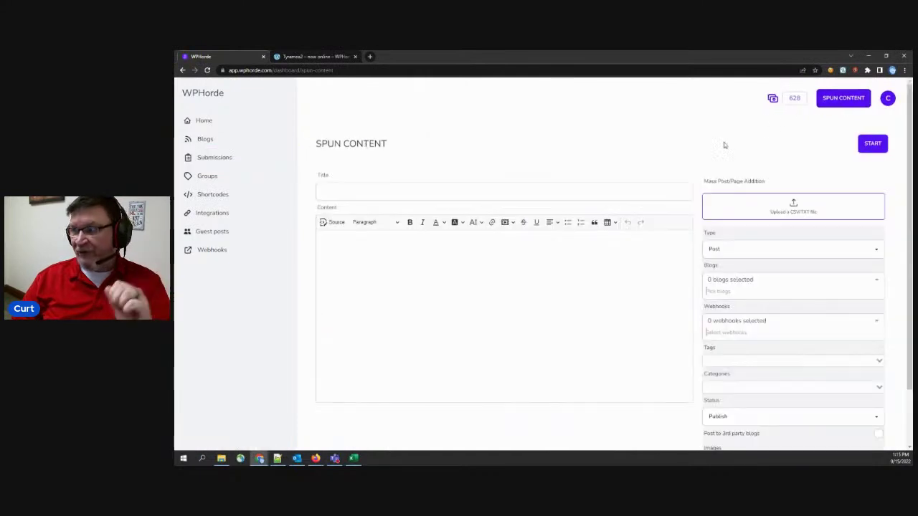
pyautogui.click(780, 210)
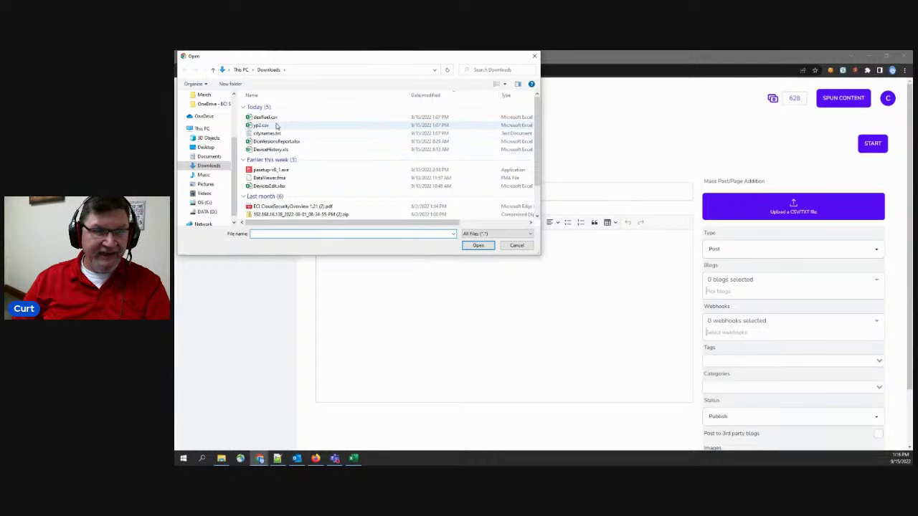
pyautogui.doubleClick(259, 126)
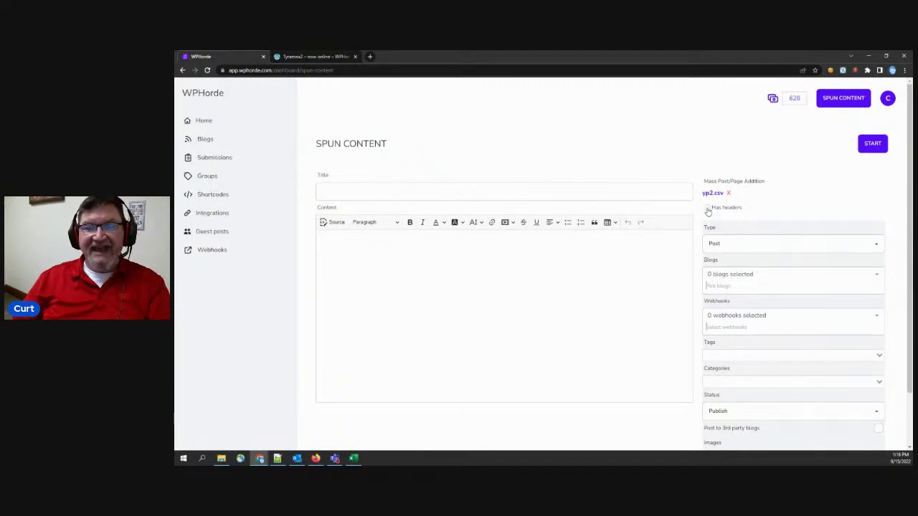
# Step: Switch to yp2.csv in Excel and examine its header row: Time, Phone, Address, Website-Link and Business-Name
pyautogui.hotkey('alt', 'Tab')
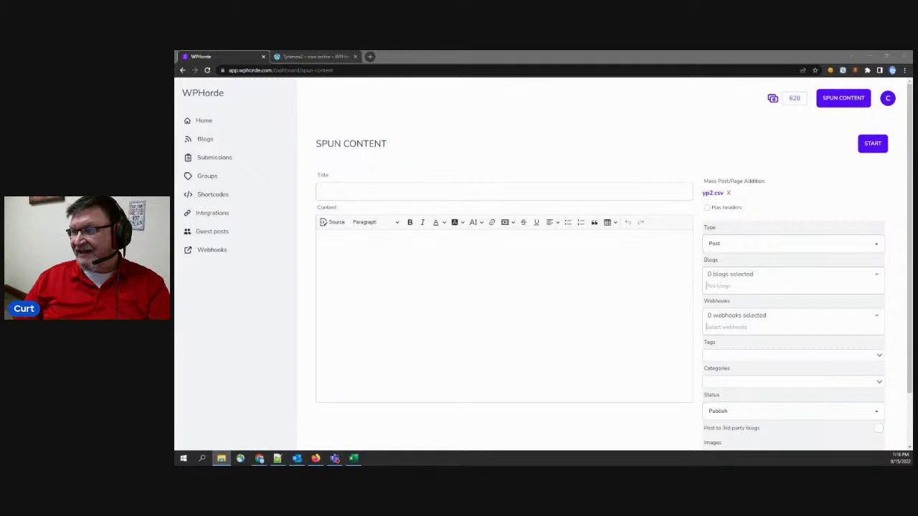
pyautogui.hotkey('alt', 'Tab')
pyautogui.moveTo(912, 115); pyautogui.dragTo(434, 108)
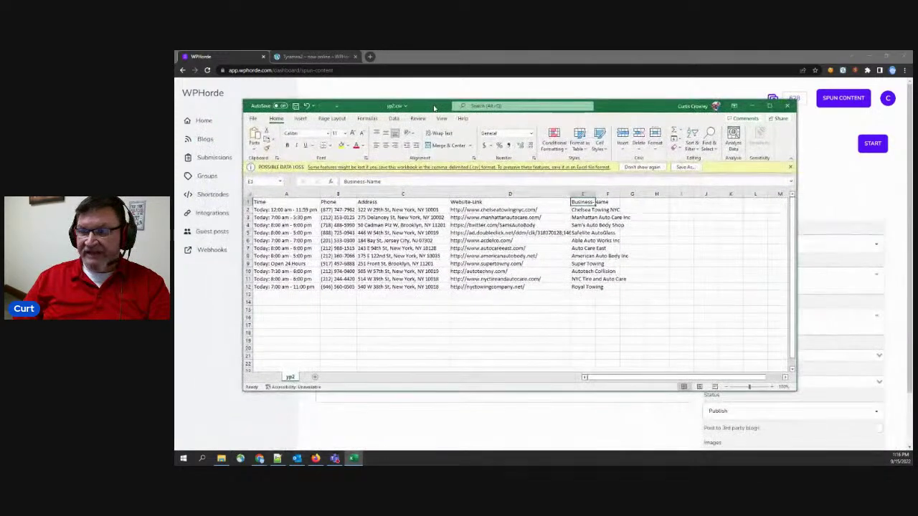
pyautogui.click(249, 202)
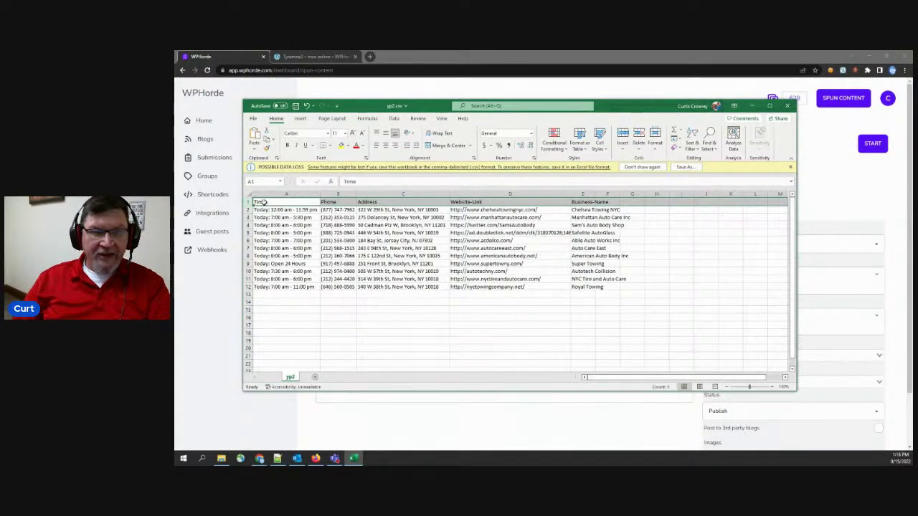
pyautogui.click(263, 203)
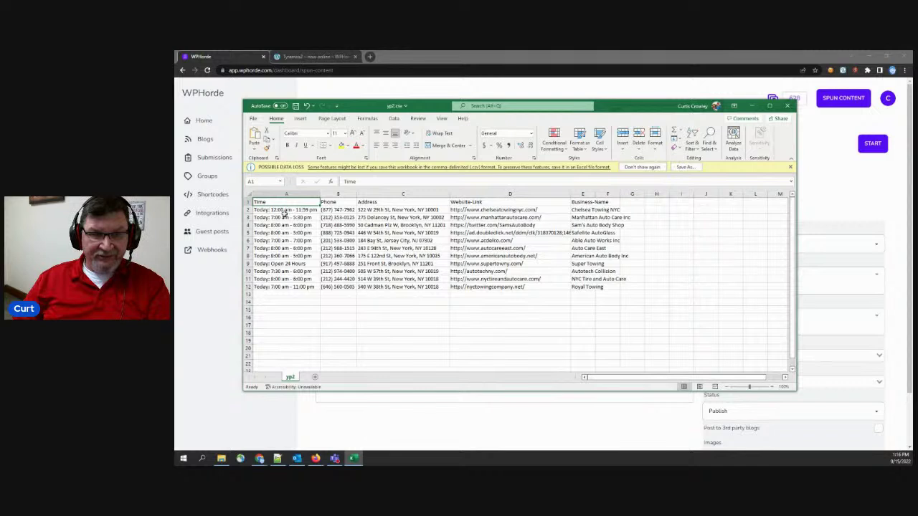
pyautogui.click(332, 203)
pyautogui.click(377, 205)
pyautogui.click(522, 205)
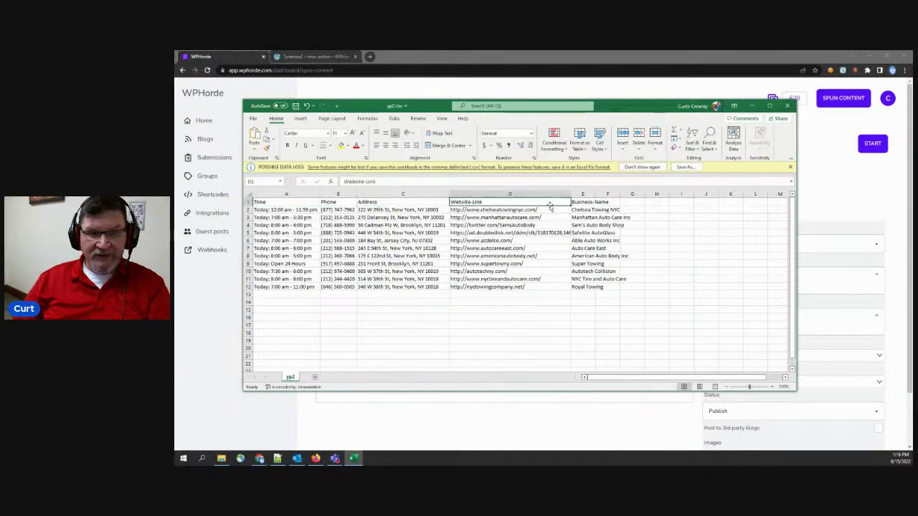
pyautogui.click(585, 202)
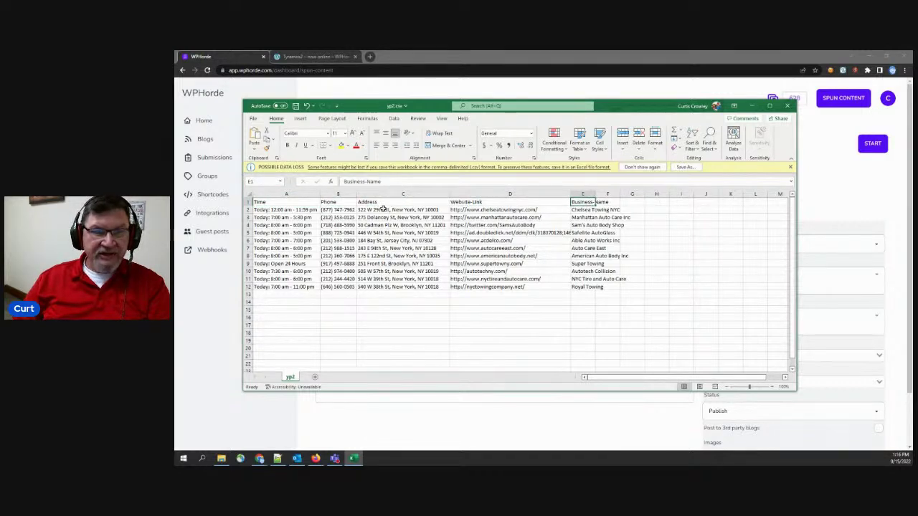
pyautogui.click(301, 203)
pyautogui.click(326, 202)
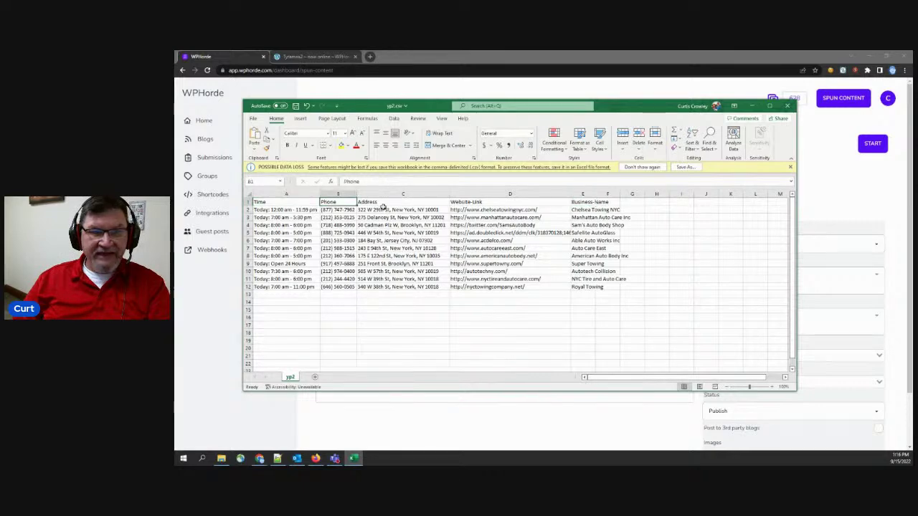
pyautogui.click(385, 204)
pyautogui.click(486, 203)
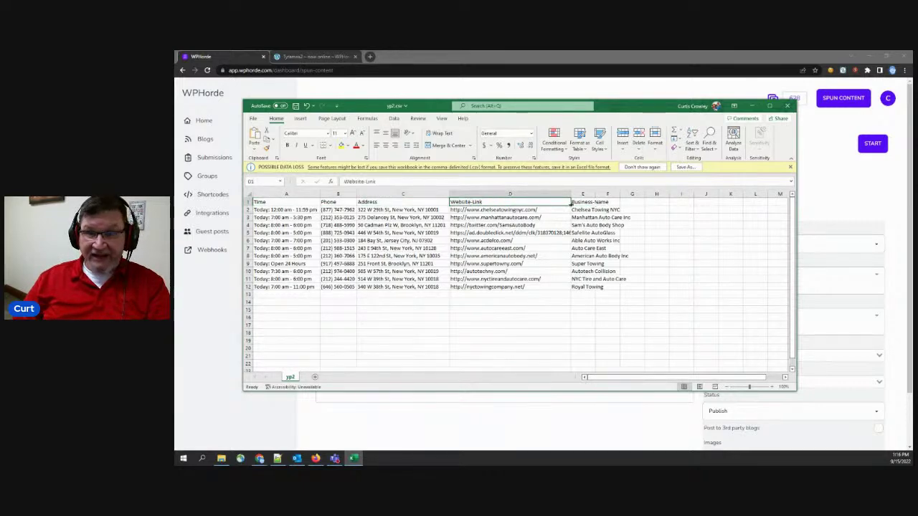
pyautogui.click(578, 204)
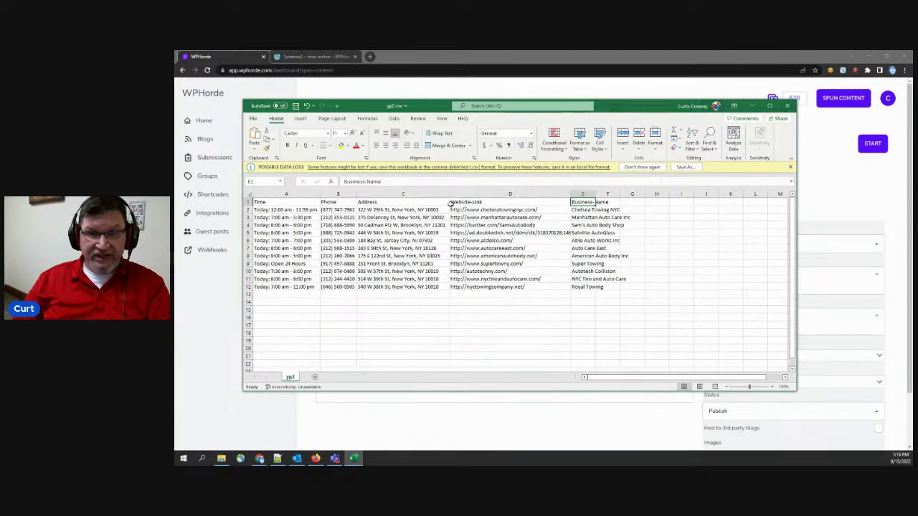
pyautogui.click(465, 203)
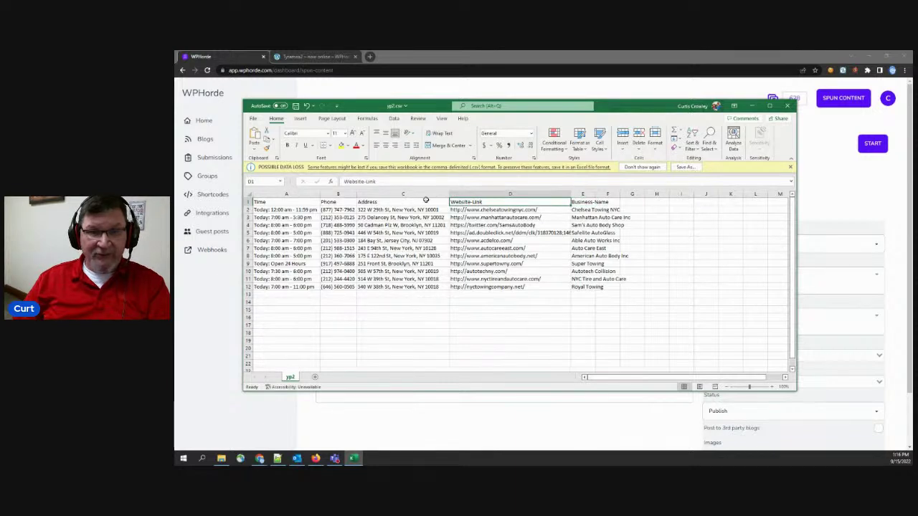
pyautogui.click(385, 202)
pyautogui.moveTo(294, 201); pyautogui.dragTo(578, 202)
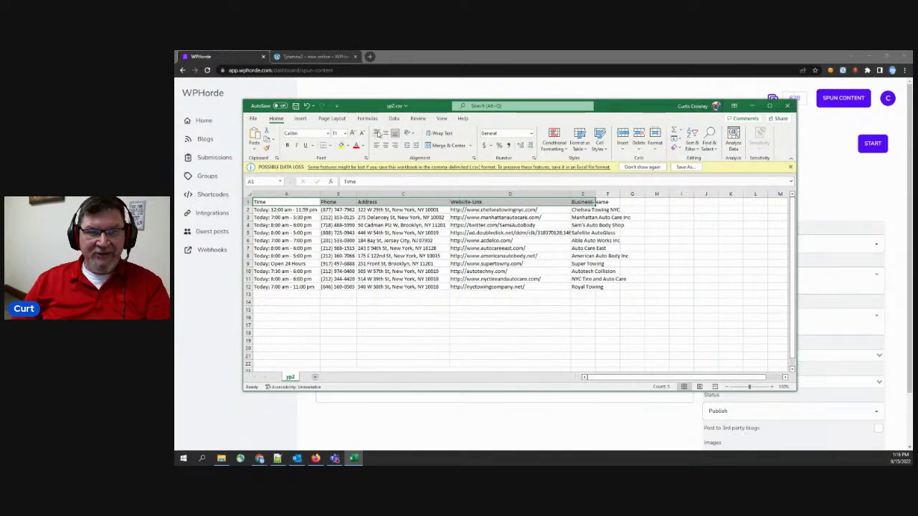
# Step: Mark the uploaded CSV as having headers and enter "[Business-Name]", using the header copied from Excel, as the post title
pyautogui.moveTo(363, 109); pyautogui.dragTo(880, 119)
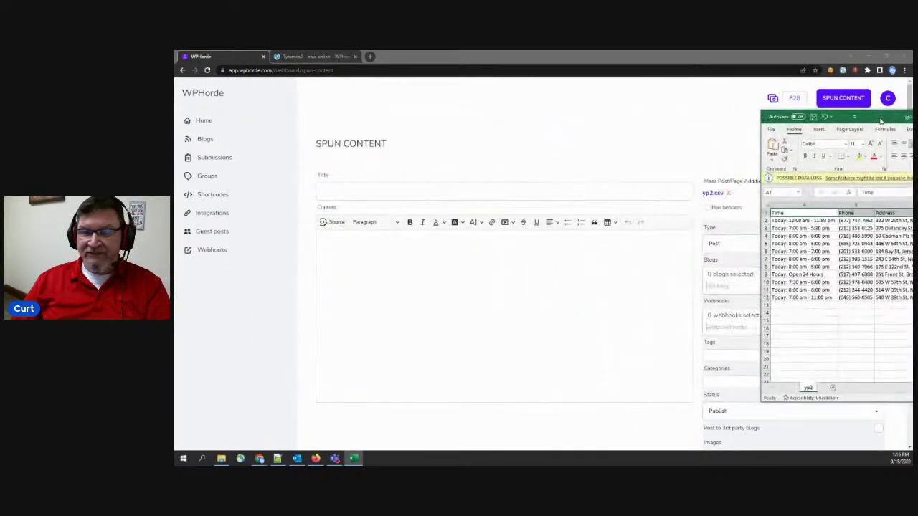
pyautogui.click(708, 208)
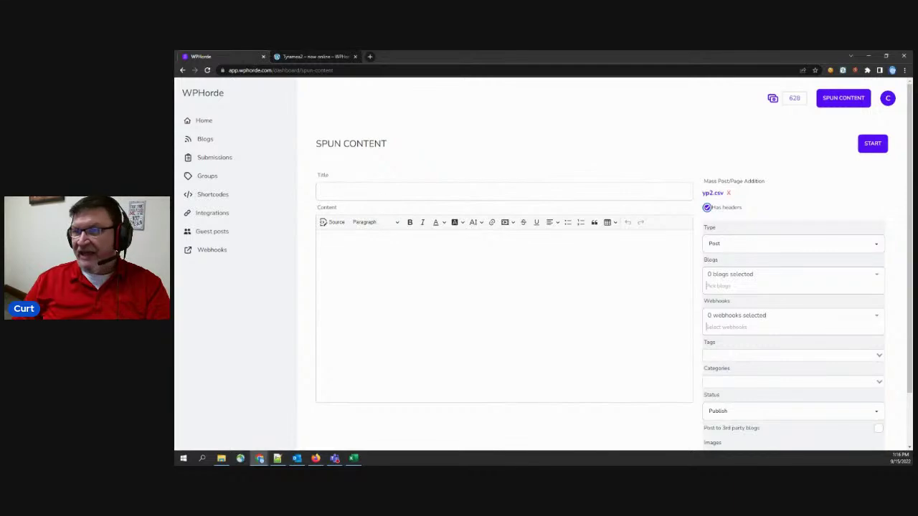
pyautogui.moveTo(912, 120); pyautogui.dragTo(621, 155)
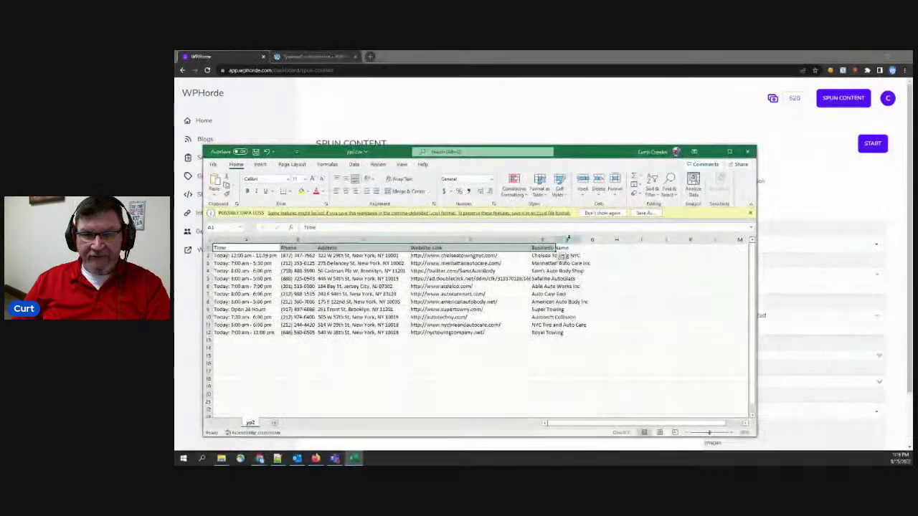
pyautogui.click(538, 248)
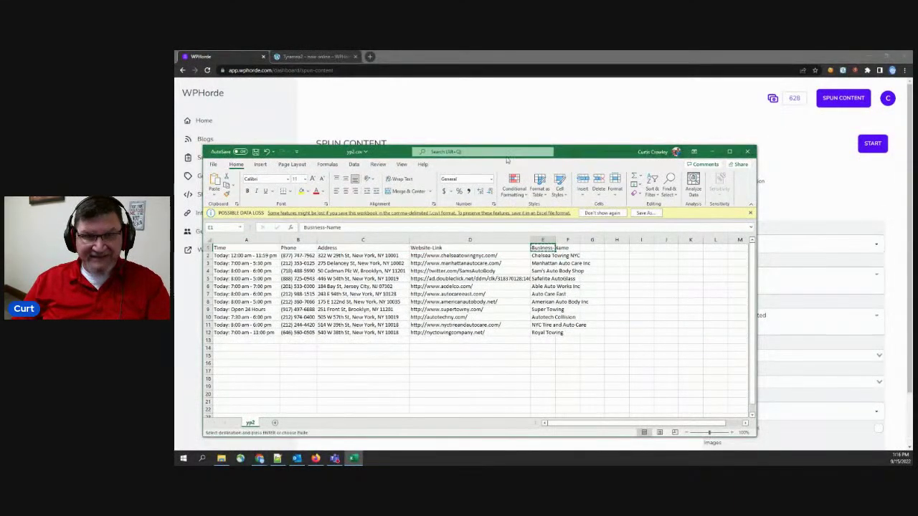
pyautogui.click(539, 114)
pyautogui.click(385, 196)
pyautogui.write('[Business-Name]')
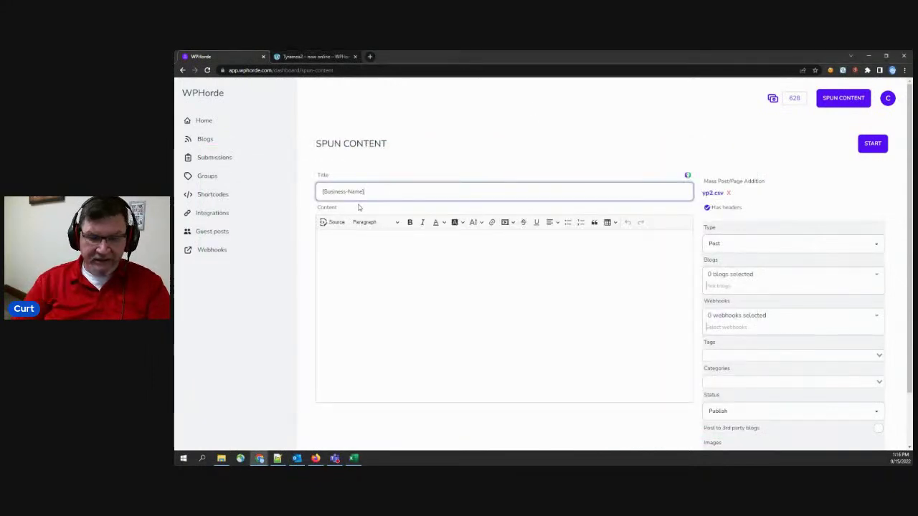
# Step: Extend the title with " - Hours are [Time]", using the Time header copied from yp2.csv in Excel
pyautogui.write('- Hours are')
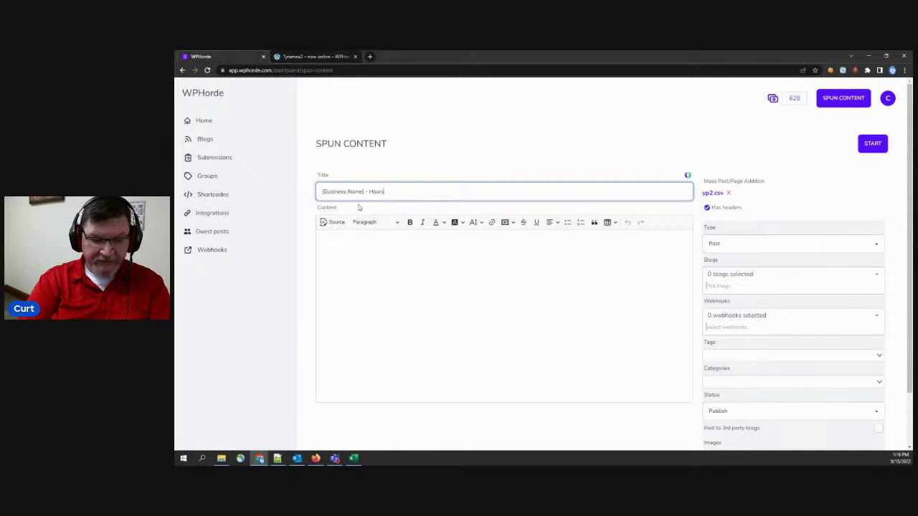
pyautogui.click(353, 459)
pyautogui.click(224, 248)
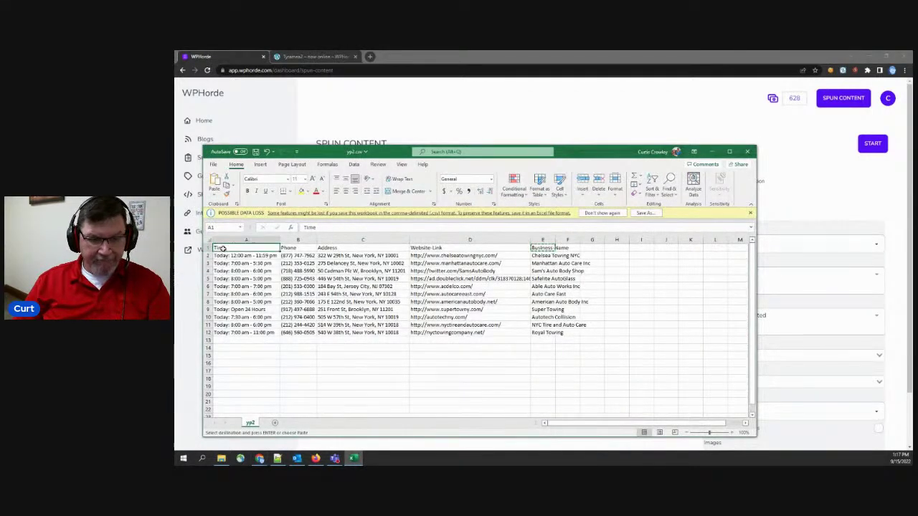
pyautogui.hotkey('ctrl', 'c')
pyautogui.click(526, 117)
pyautogui.click(470, 191)
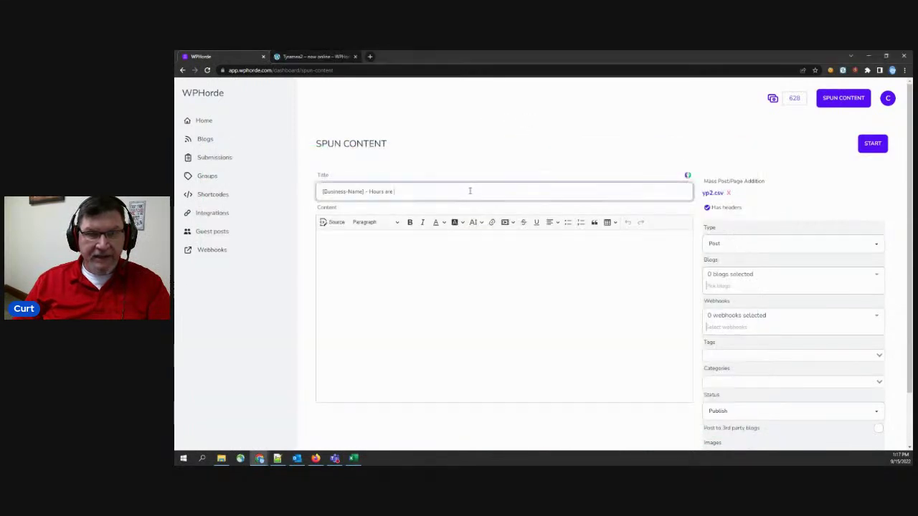
pyautogui.write('[')
pyautogui.hotkey('ctrl', 'v')
pyautogui.write(']')
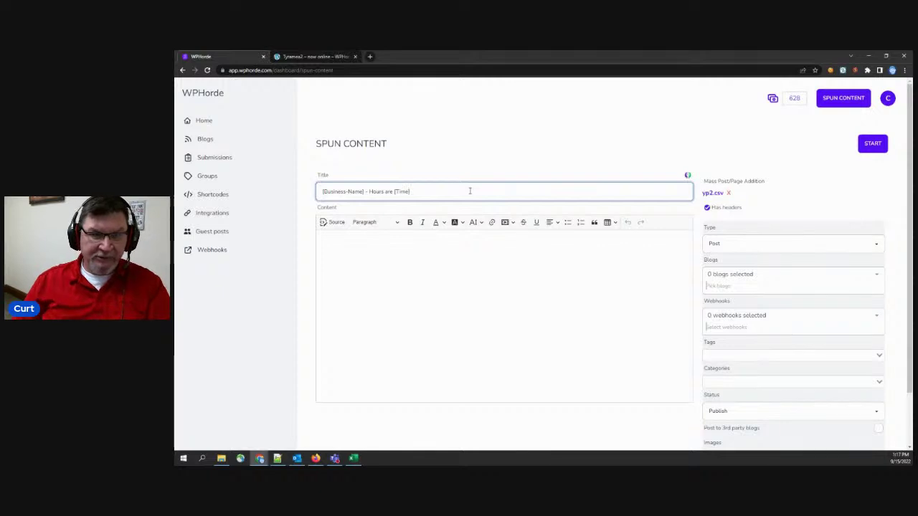
# Step: Copy the [Business-Name] placeholder from the title into the content body as its first line
pyautogui.click(396, 240)
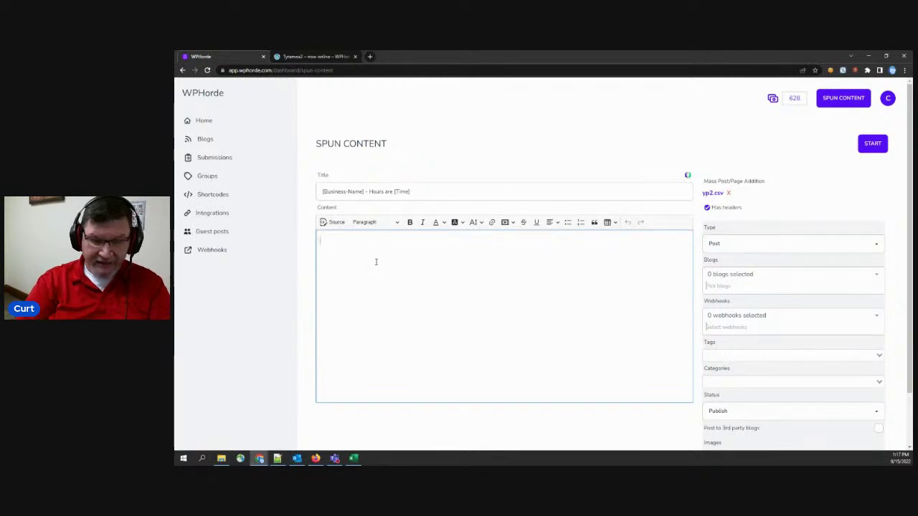
pyautogui.doubleClick(358, 192)
pyautogui.moveTo(340, 194); pyautogui.dragTo(322, 193)
pyautogui.click(349, 253)
pyautogui.hotkey('ctrl', 'v')
# Step: Add "[Address]" as plain text on a new content line, using the Address header from yp2.csv in Excel
pyautogui.click(354, 457)
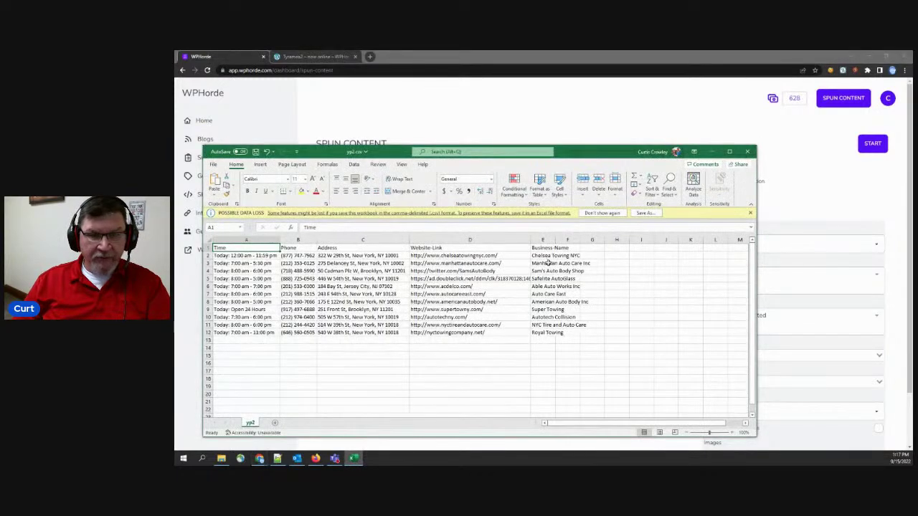
pyautogui.click(329, 248)
pyautogui.hotkey('ctrl', 'c')
pyautogui.click(459, 107)
pyautogui.click(391, 247)
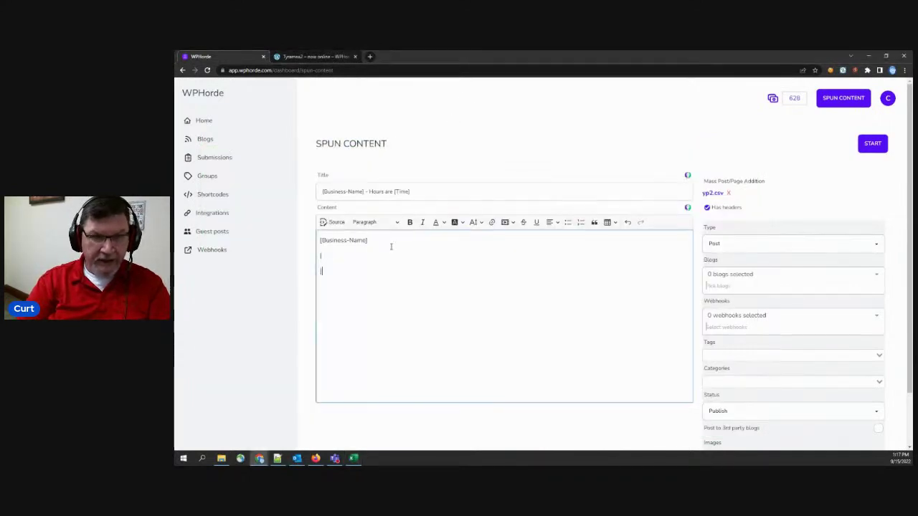
pyautogui.write('[')
pyautogui.write('I')
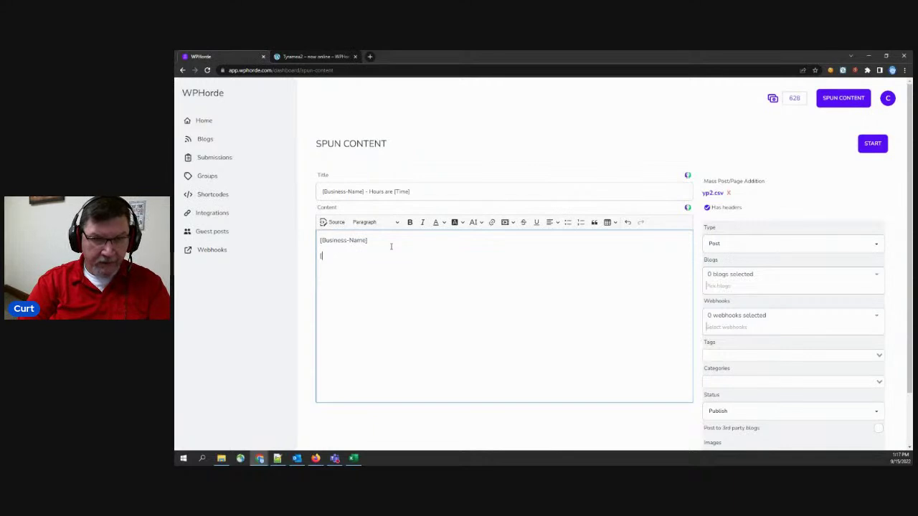
pyautogui.hotkey('ctrl', 'v')
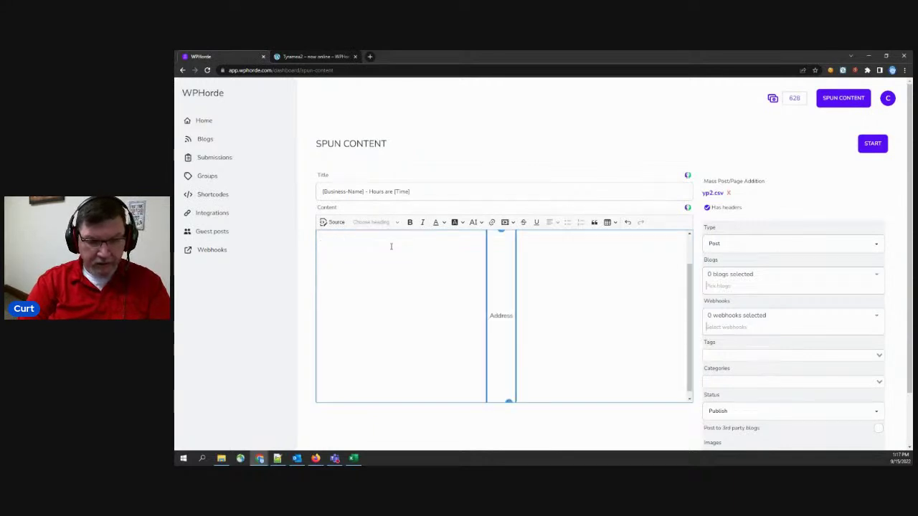
pyautogui.hotkey('ctrl', 'z')
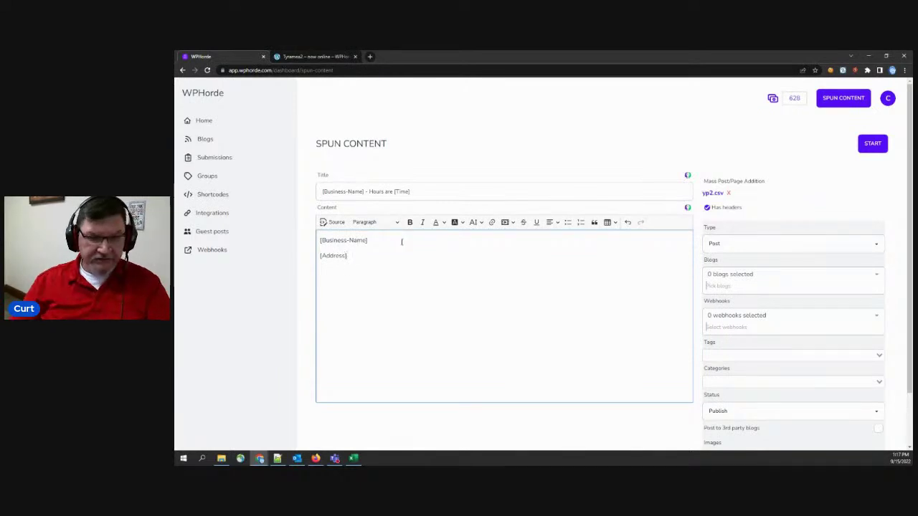
# Step: Add "[Website-Link]" on a new line below [Address], using the header text copied from yp2.csv in Excel
pyautogui.click(354, 458)
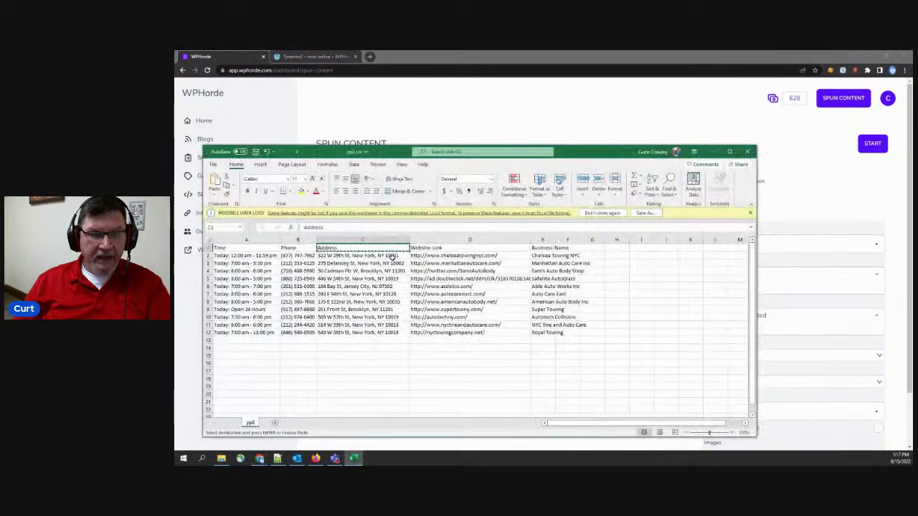
pyautogui.click(425, 249)
pyautogui.tripleClick(340, 232)
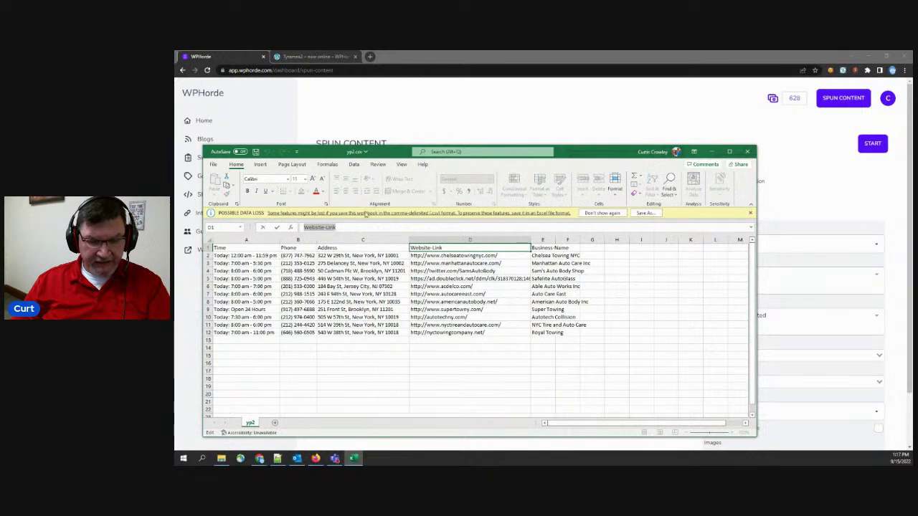
pyautogui.click(430, 127)
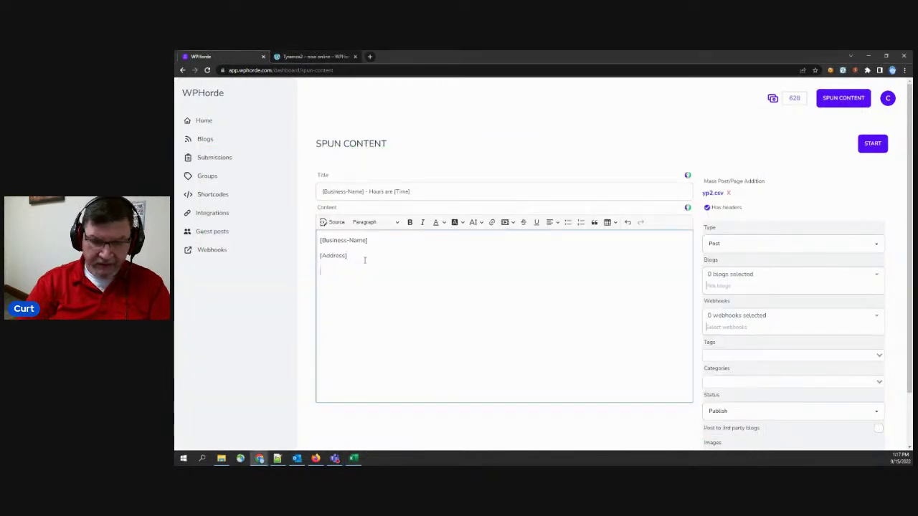
pyautogui.hotkey('ctrl', 'v')
pyautogui.write(']')
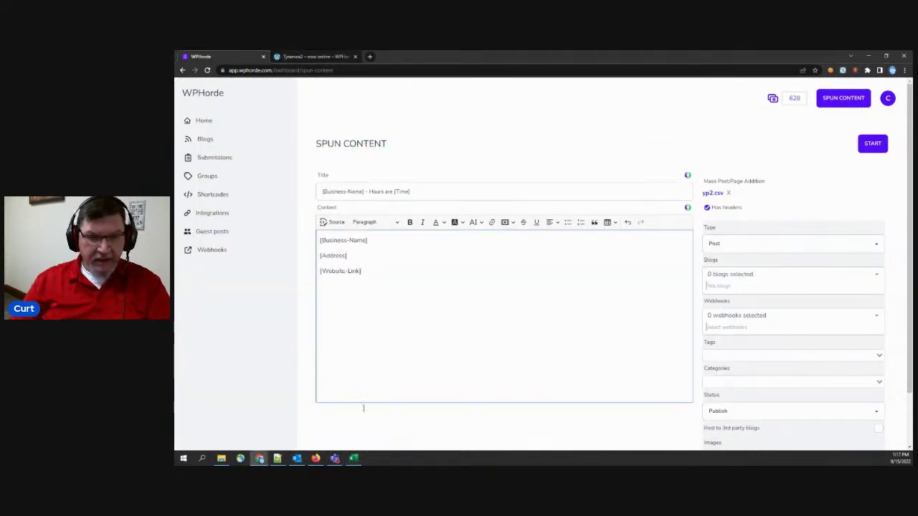
# Step: Start a bracketed line between [Address] and [Website-Link], try pasting the Phone header from Excel into it, and undo the paste
pyautogui.click(354, 458)
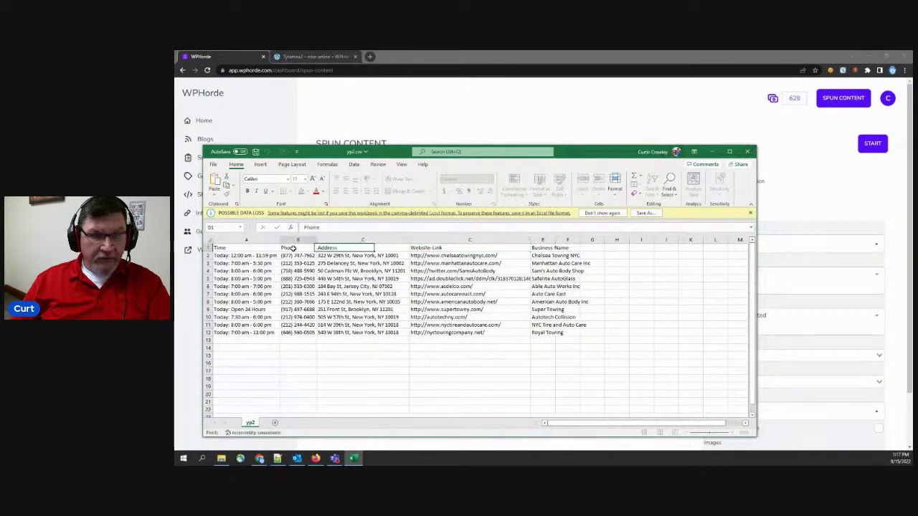
pyautogui.click(365, 137)
pyautogui.click(357, 256)
pyautogui.press('Return')
pyautogui.write('[')
pyautogui.hotkey('ctrl', 'v')
pyautogui.write(']')
pyautogui.hotkey('ctrl', 'z')
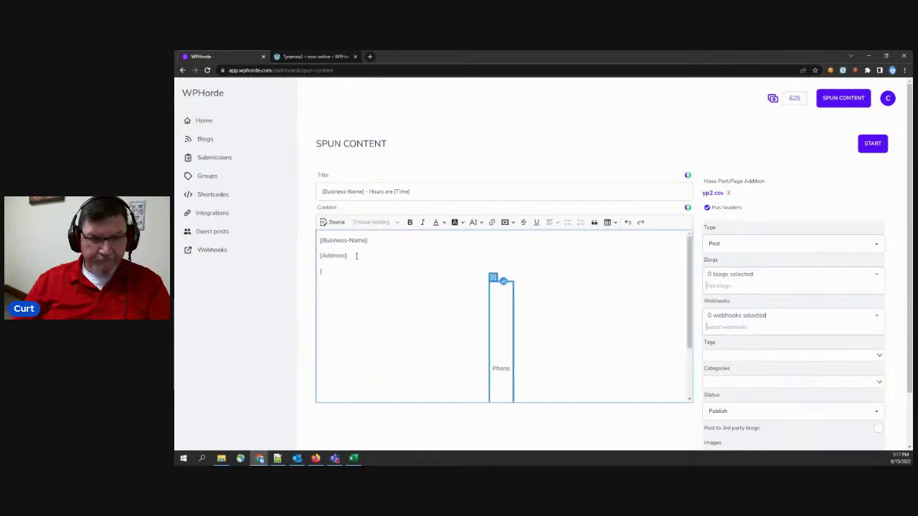
pyautogui.hotkey('ctrl', 'z')
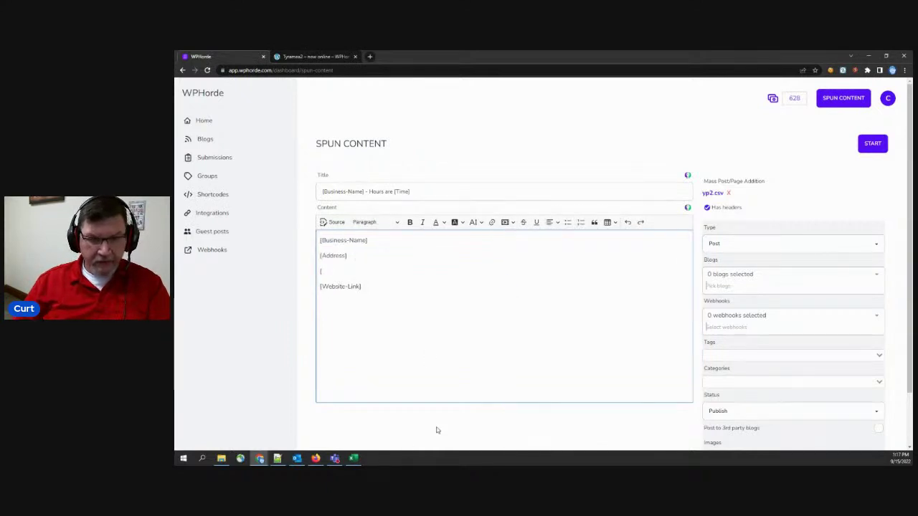
# Step: Complete the opened line as "[Phone]", pasting the Phone header from Excel as plain text
pyautogui.click(354, 458)
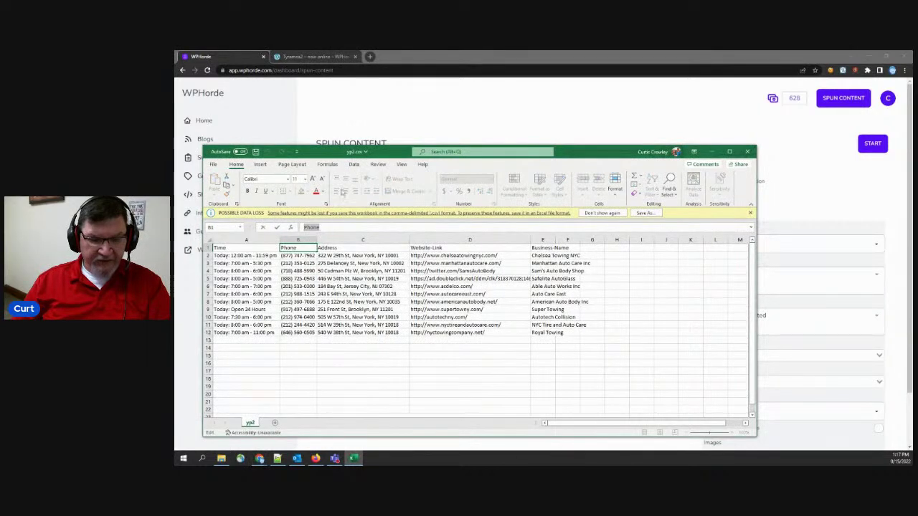
pyautogui.click(368, 112)
pyautogui.click(327, 273)
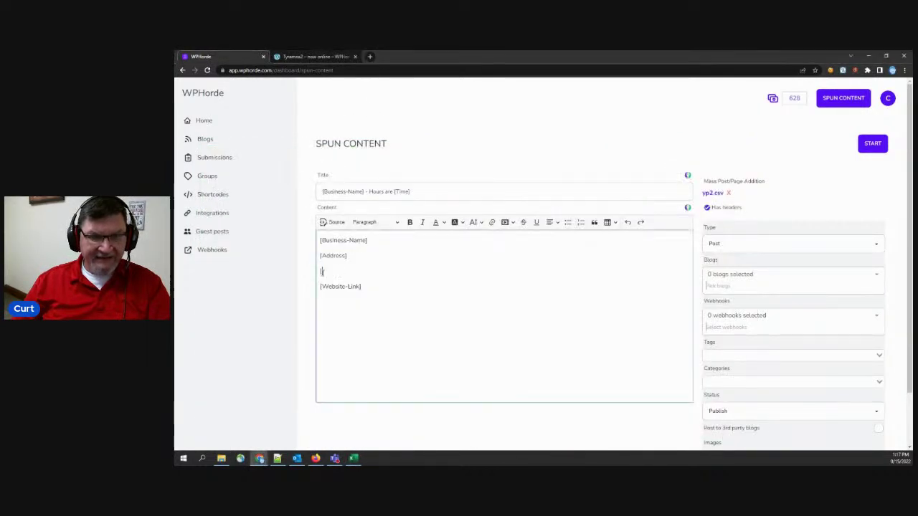
pyautogui.hotkey('ctrl', 'shift', 'v')
pyautogui.write(']')
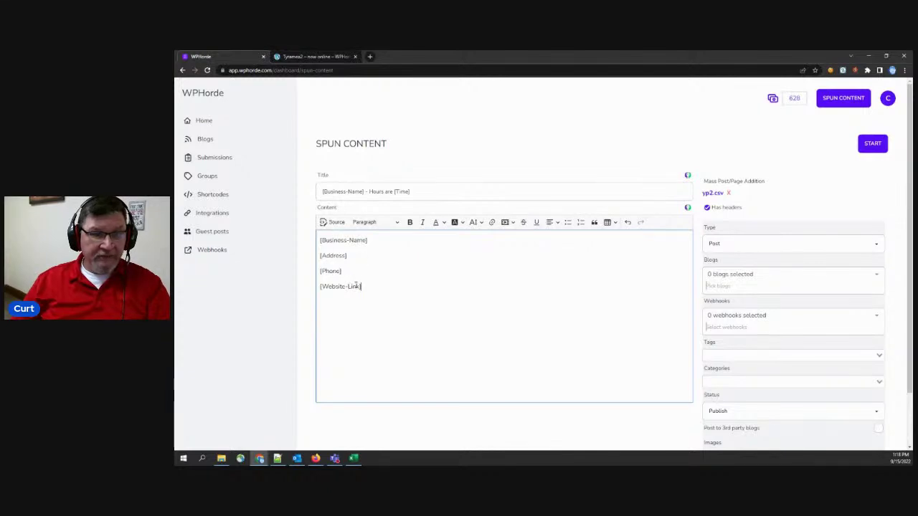
# Step: Turn the [Website-Link] text in the content into a hyperlink with "[Website-Link]" as its URL
pyautogui.moveTo(365, 286); pyautogui.dragTo(304, 288)
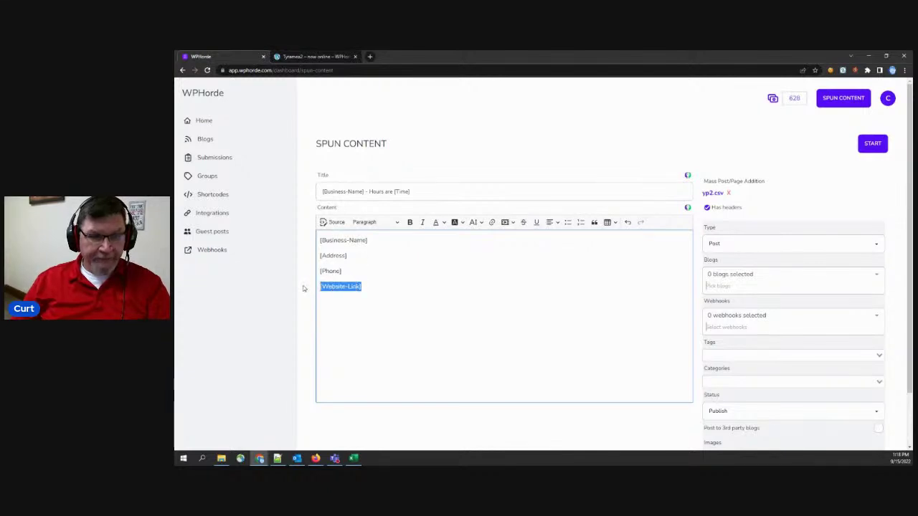
pyautogui.click(332, 223)
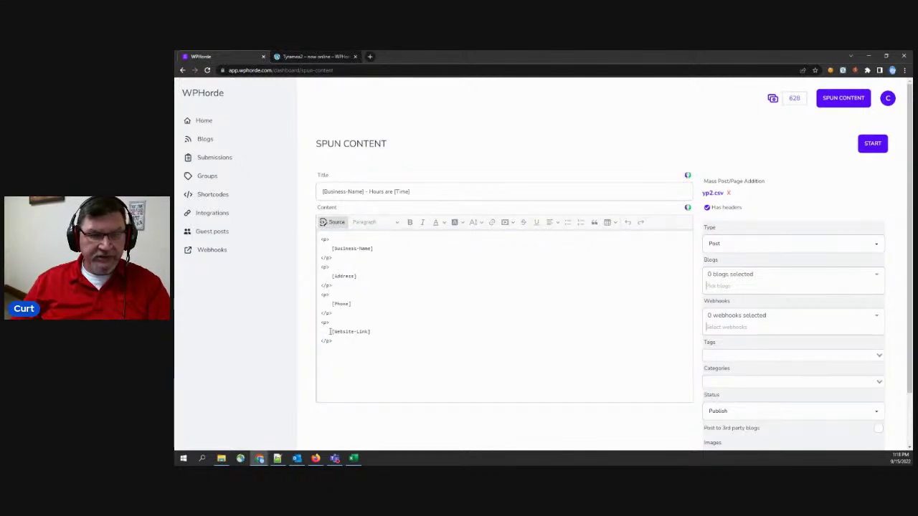
pyautogui.click(332, 222)
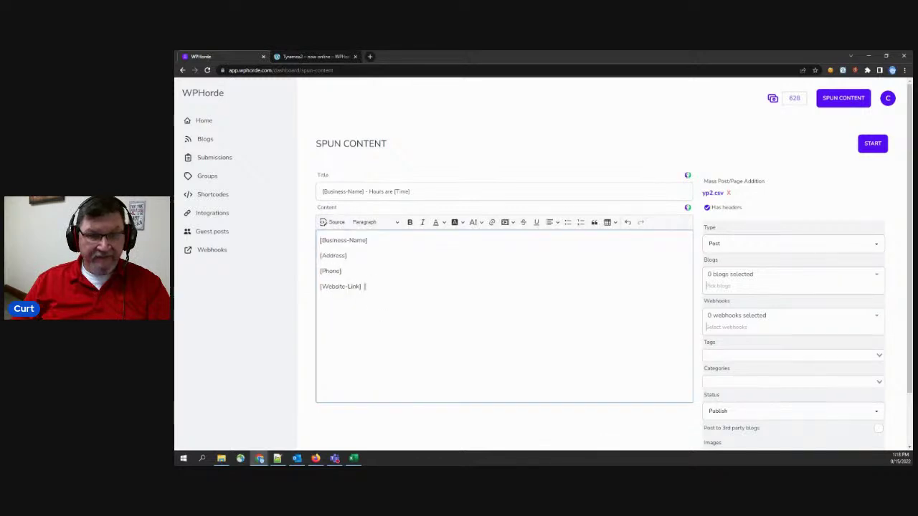
pyautogui.moveTo(364, 287); pyautogui.dragTo(307, 290)
pyautogui.click(492, 222)
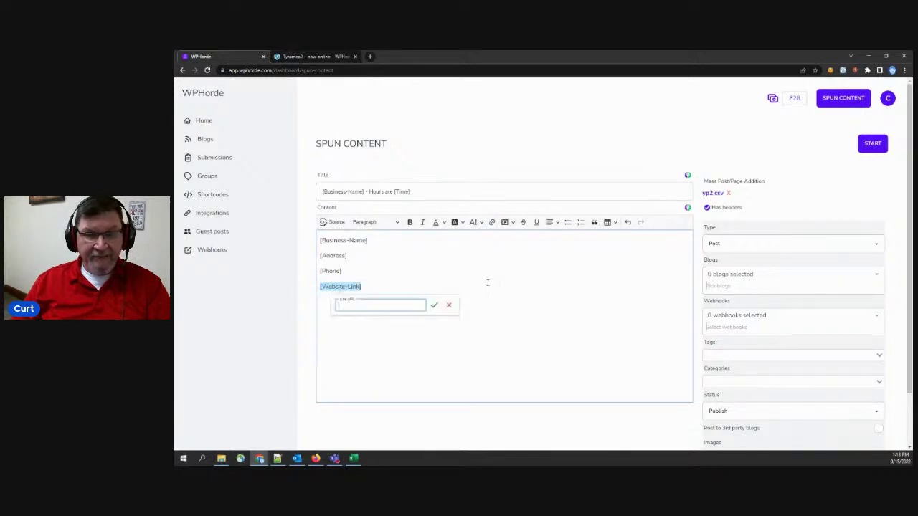
pyautogui.hotkey('ctrl', 'v')
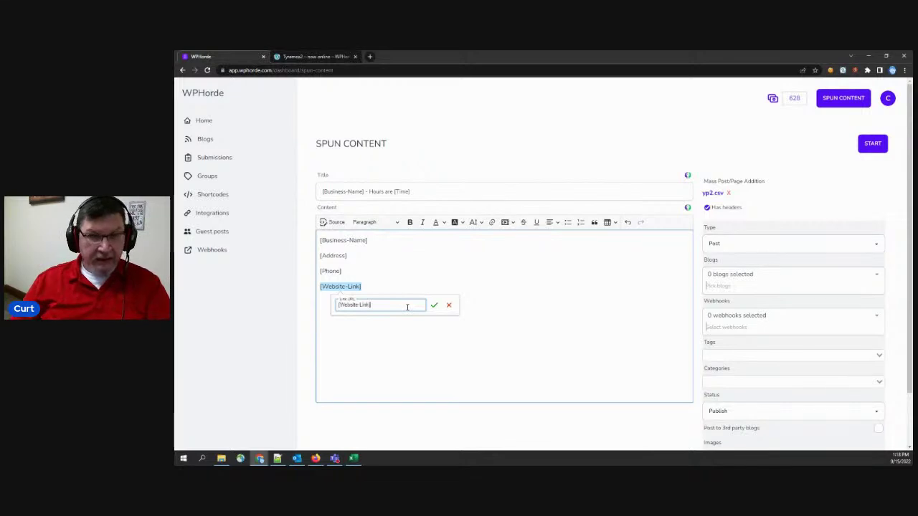
pyautogui.click(434, 305)
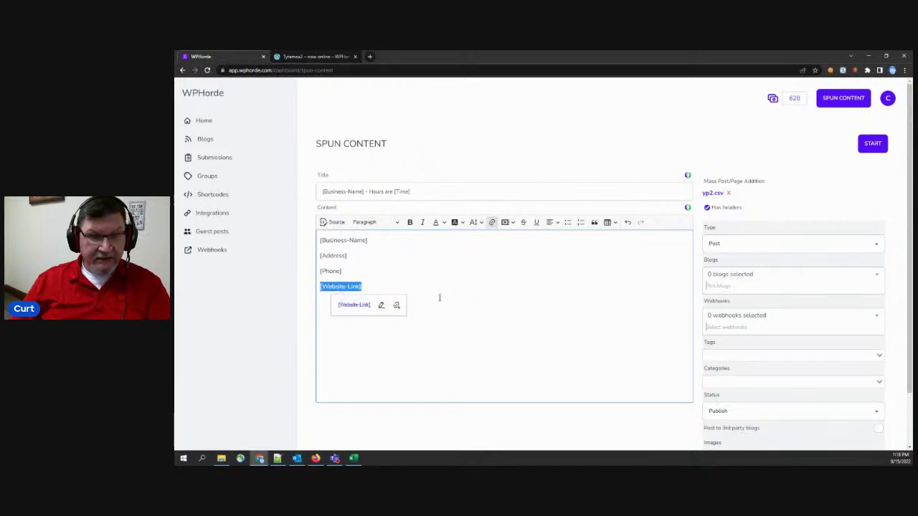
# Step: Examine the content's HTML source for the website link's anchor tag and return to the visual editor
pyautogui.click(332, 223)
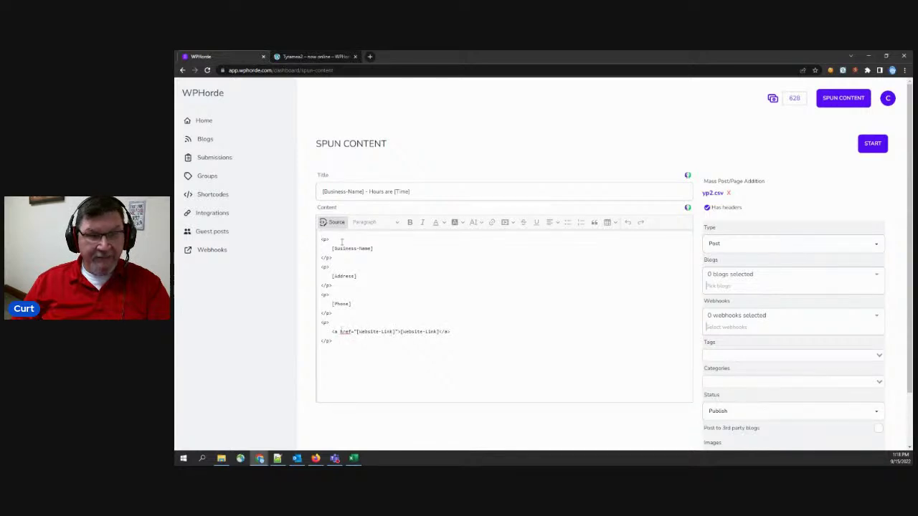
pyautogui.click(332, 223)
pyautogui.click(349, 286)
pyautogui.click(466, 278)
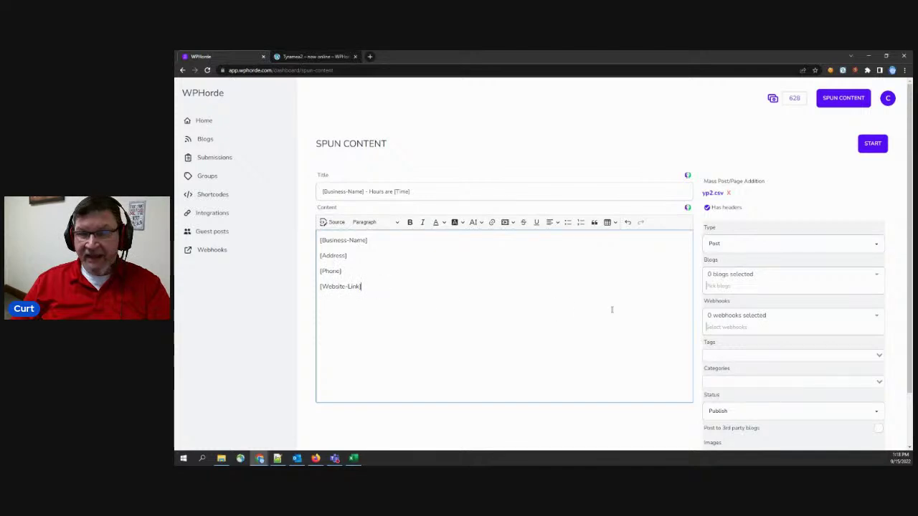
# Step: Set the submission type to Page and choose "WPHorde Testing Grounds - As Editor" as the target blog
pyautogui.click(721, 243)
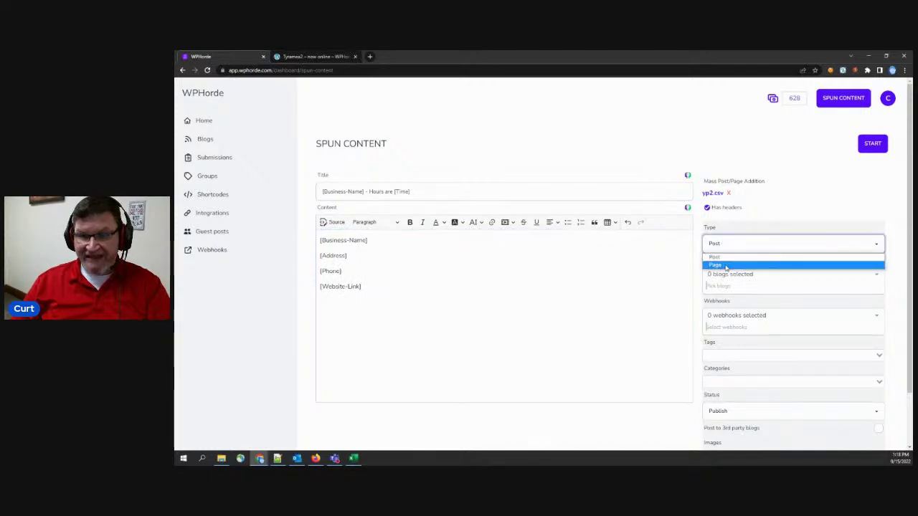
pyautogui.click(726, 265)
pyautogui.click(737, 284)
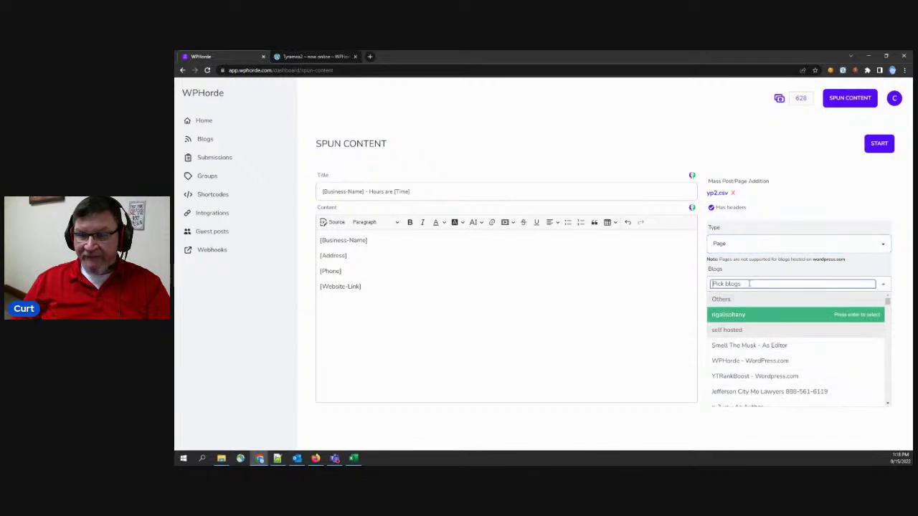
pyautogui.scroll(-2, 748, 345)
pyautogui.scroll(-5, 748, 345)
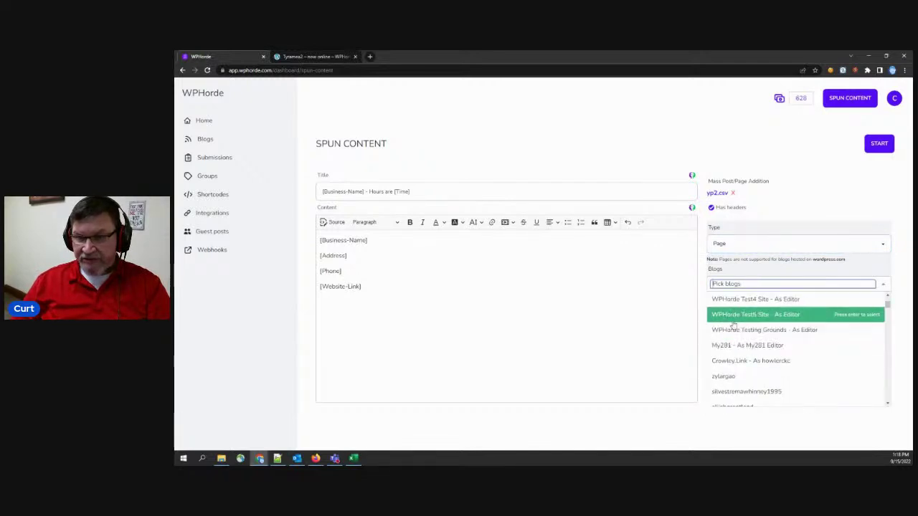
pyautogui.click(730, 331)
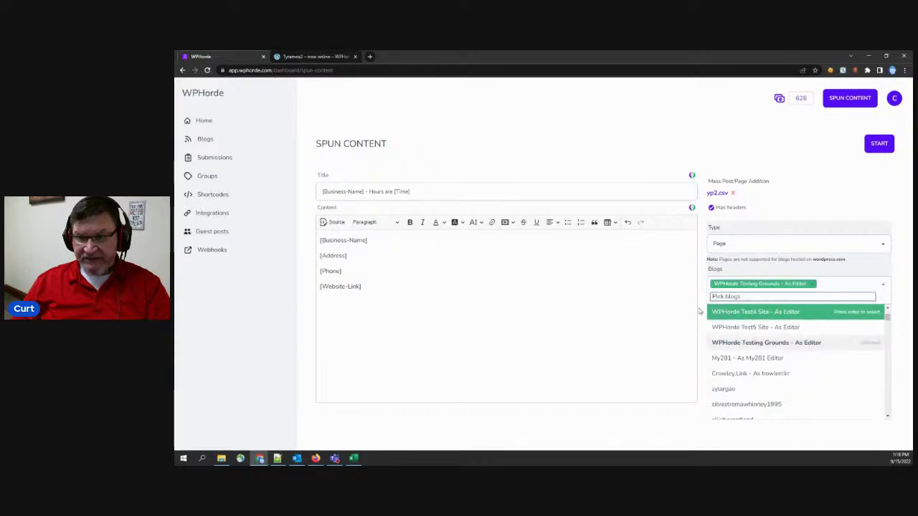
pyautogui.click(702, 309)
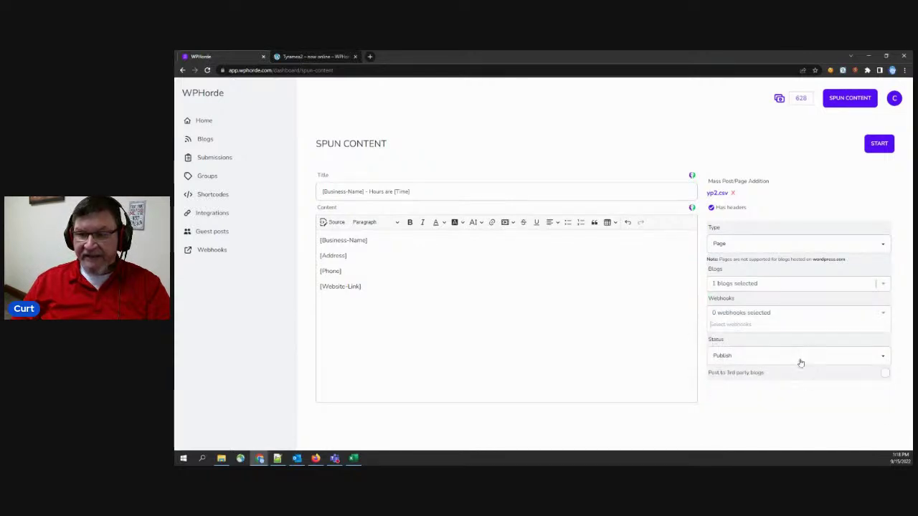
# Step: Start the mass page submission and switch to yp2.csv in Excel while it runs
pyautogui.click(880, 144)
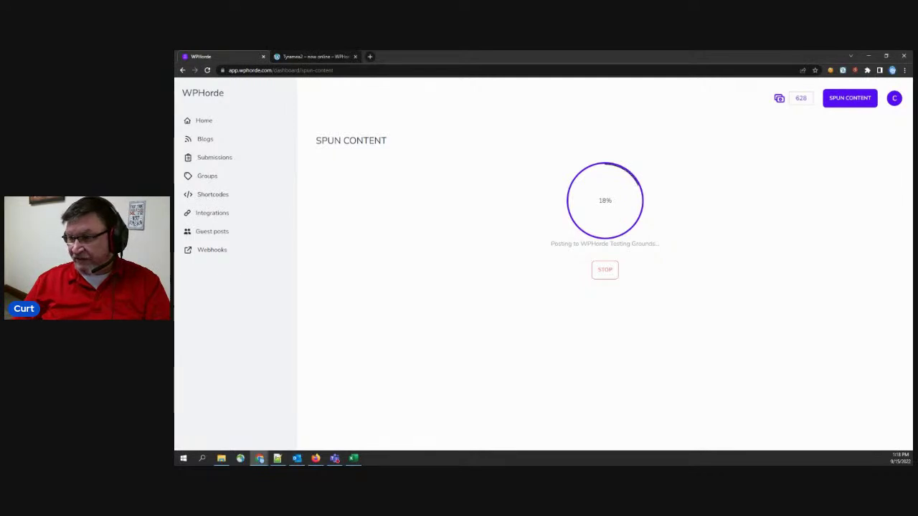
pyautogui.click(353, 459)
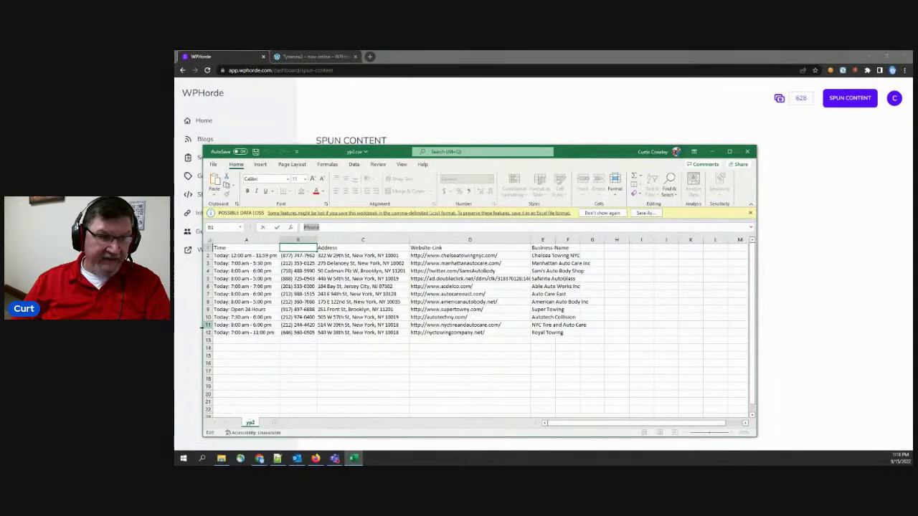
# Step: Review the business data rows in yp2.csv, return to WPHorde and open the completed submission's report
pyautogui.moveTo(205, 333); pyautogui.dragTo(205, 260)
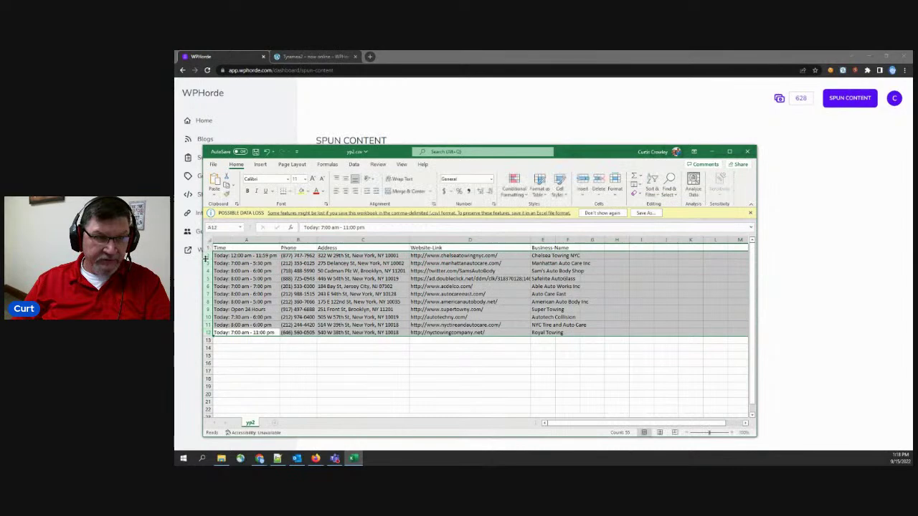
pyautogui.click(603, 107)
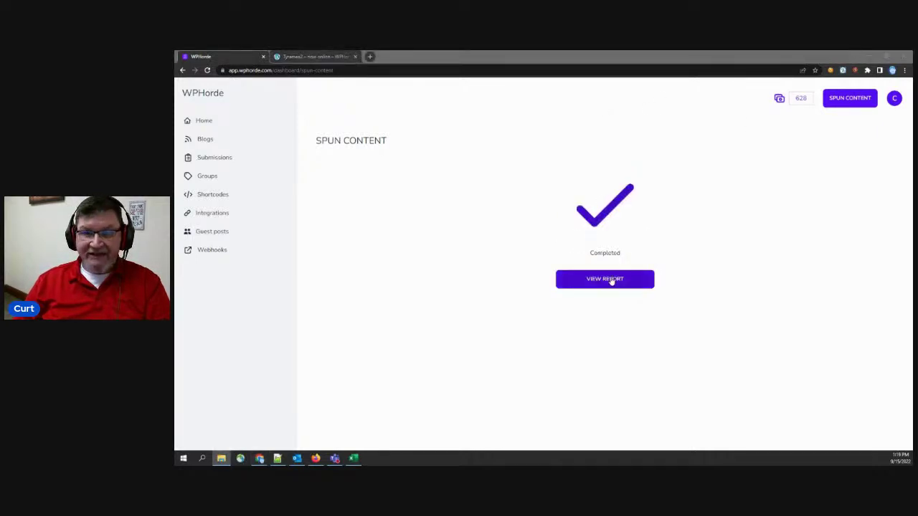
pyautogui.click(611, 280)
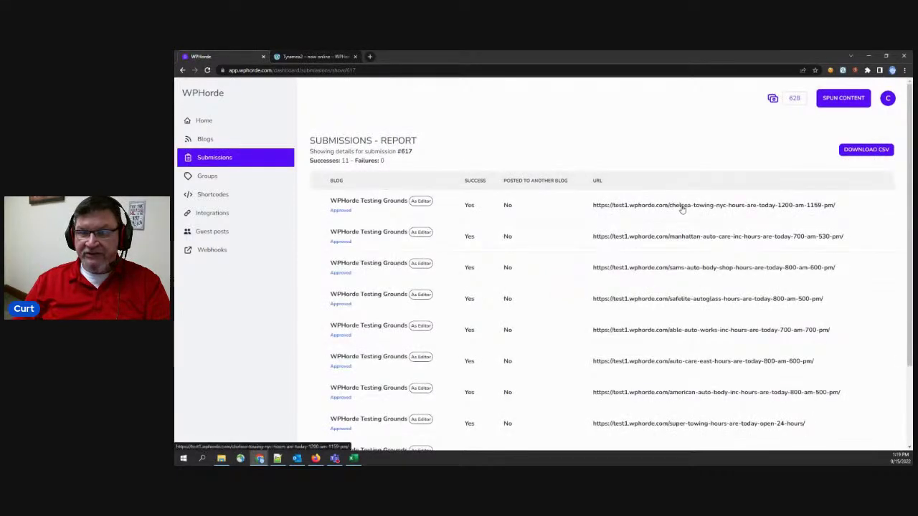
# Step: Check the title and business details on the published Chelsea Towing NYC page from the report, and close both open site tabs
pyautogui.click(717, 206)
pyautogui.moveTo(372, 168); pyautogui.dragTo(650, 263)
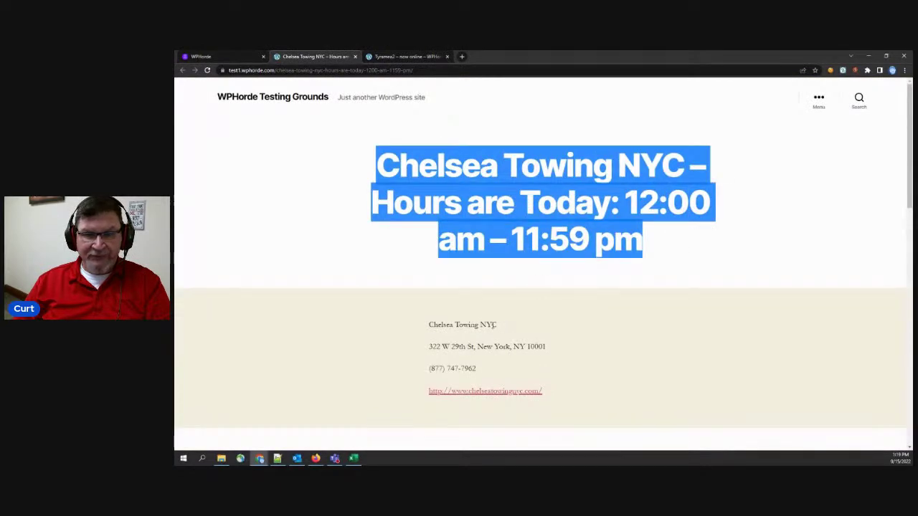
pyautogui.moveTo(420, 324); pyautogui.dragTo(553, 383)
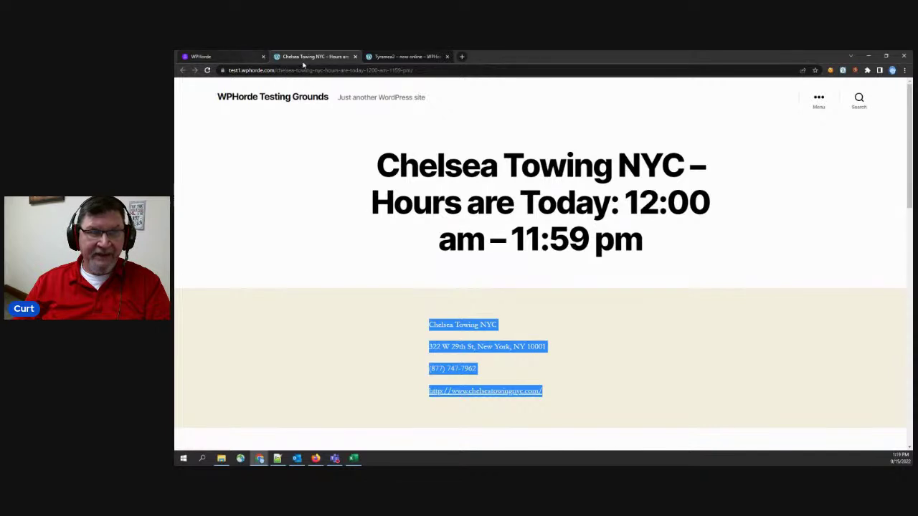
pyautogui.click(355, 57)
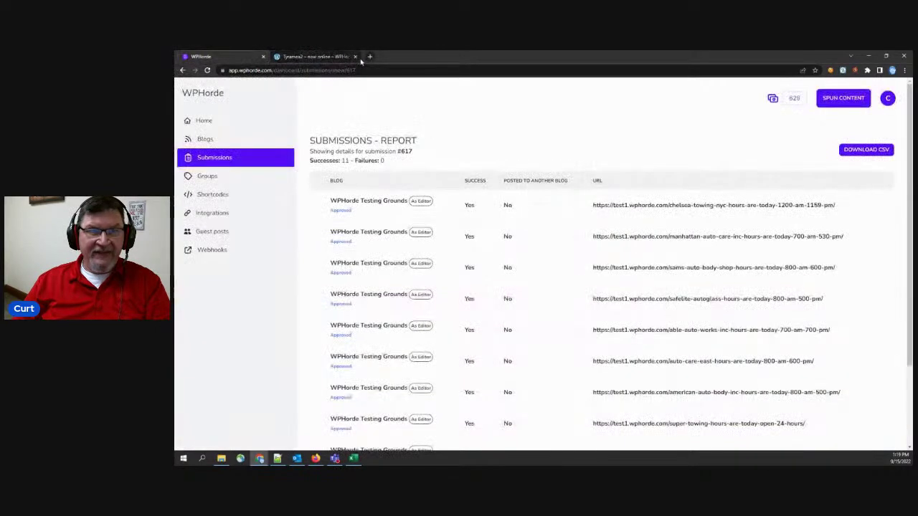
pyautogui.click(356, 57)
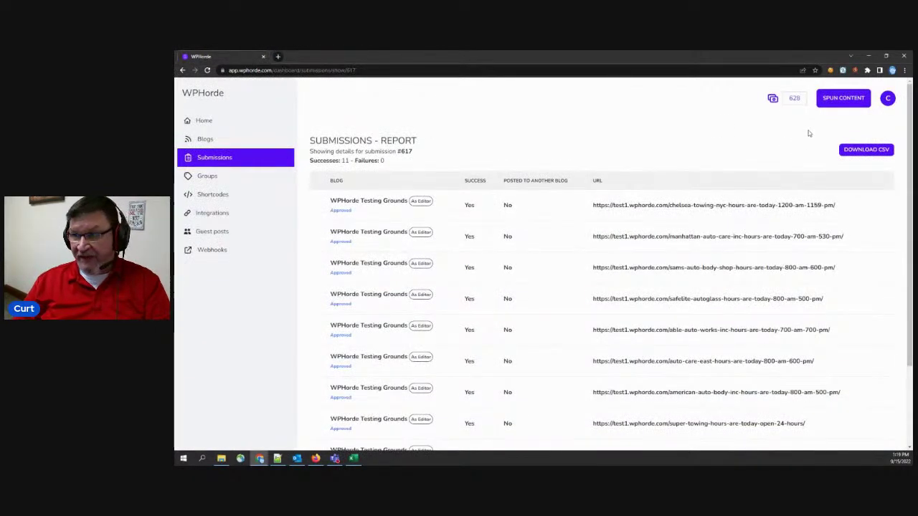
# Step: Open a new Spun Content form and switch to dealfuel.csv in Excel
pyautogui.click(841, 105)
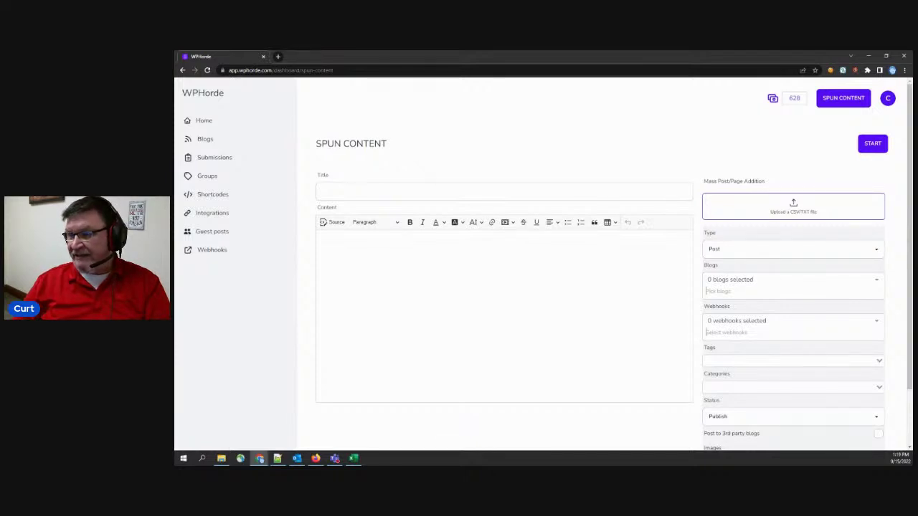
pyautogui.hotkey('alt', 'Tab')
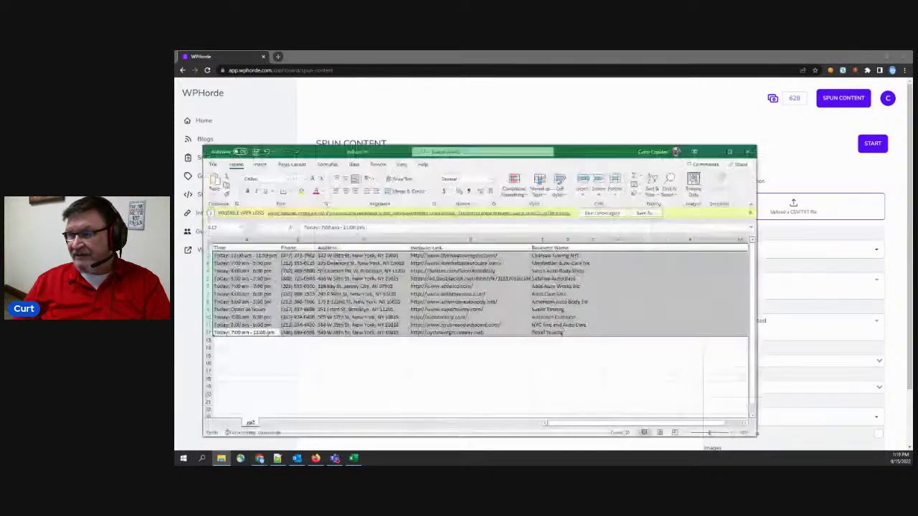
pyautogui.hotkey('alt', 'Tab')
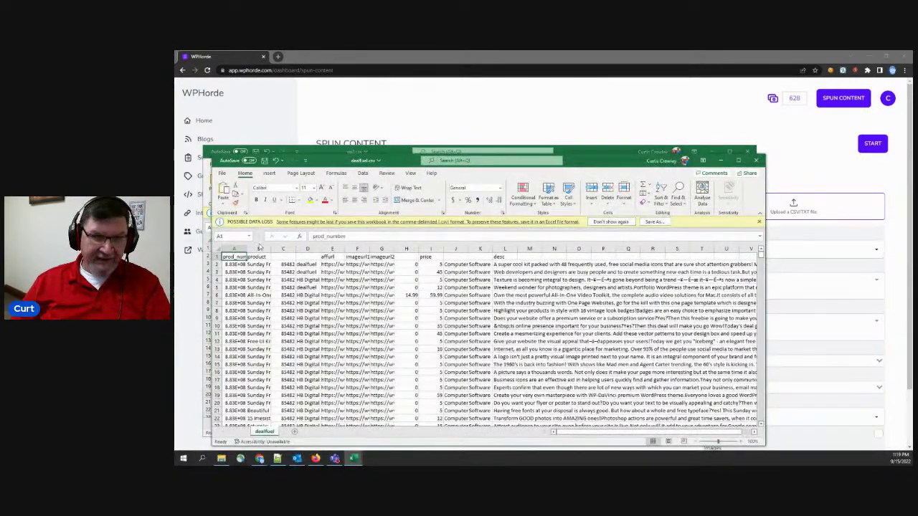
# Step: Fit the prod_number, imageurl1 and imageurl2 columns of dealfuel.csv to their contents and move the workbook window higher
pyautogui.doubleClick(246, 248)
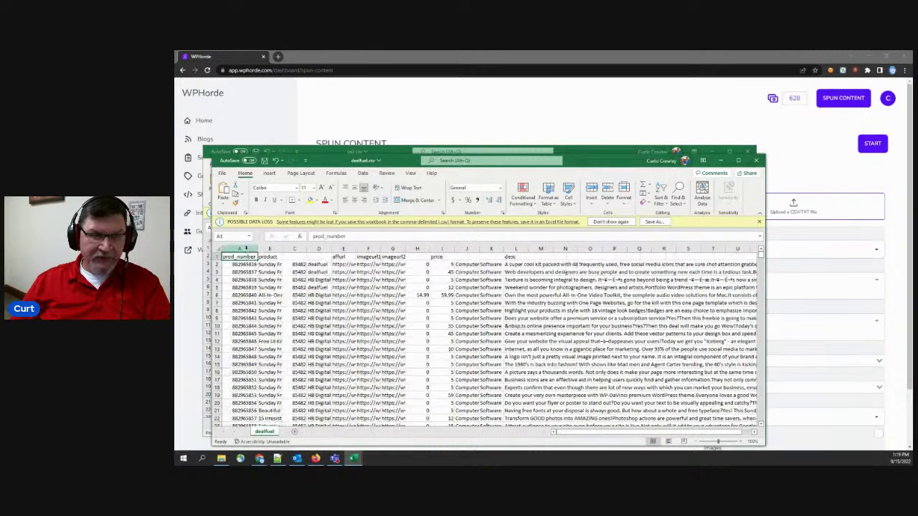
pyautogui.moveTo(581, 151); pyautogui.dragTo(581, 80)
pyautogui.click(240, 177)
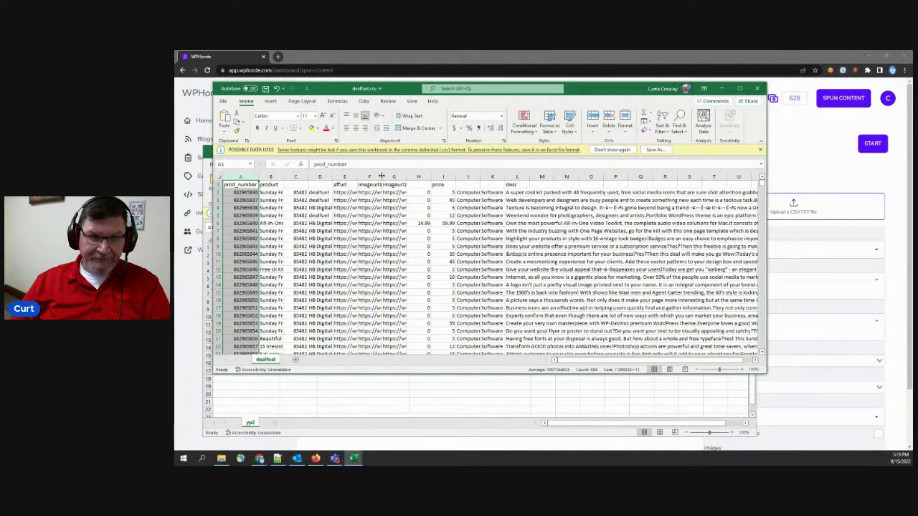
pyautogui.doubleClick(382, 176)
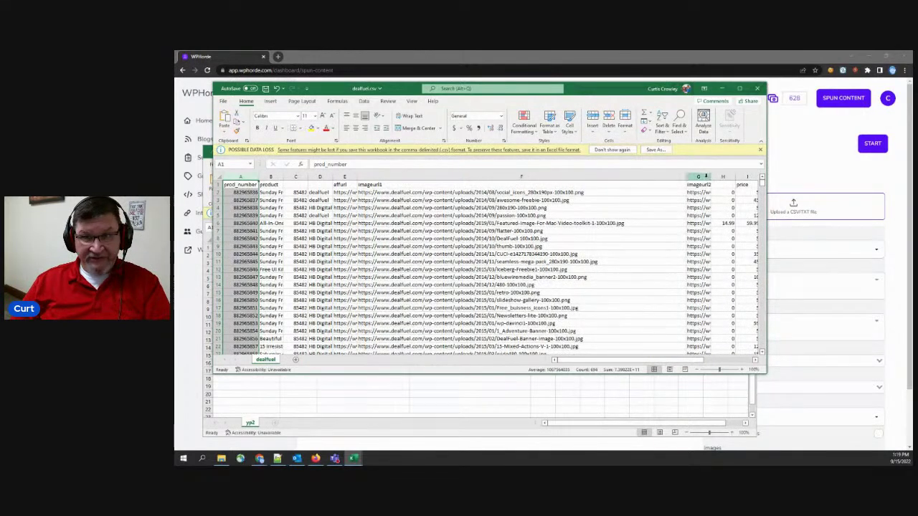
pyautogui.doubleClick(710, 176)
# Step: Examine the price, product, affurl and image URL column headers across dealfuel.csv
pyautogui.moveTo(579, 359); pyautogui.dragTo(702, 364)
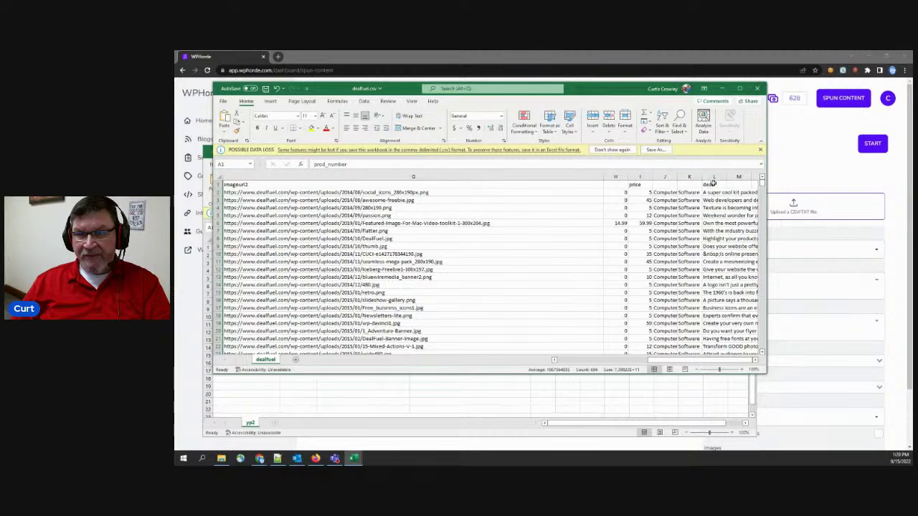
pyautogui.click(640, 185)
pyautogui.moveTo(670, 361); pyautogui.dragTo(574, 361)
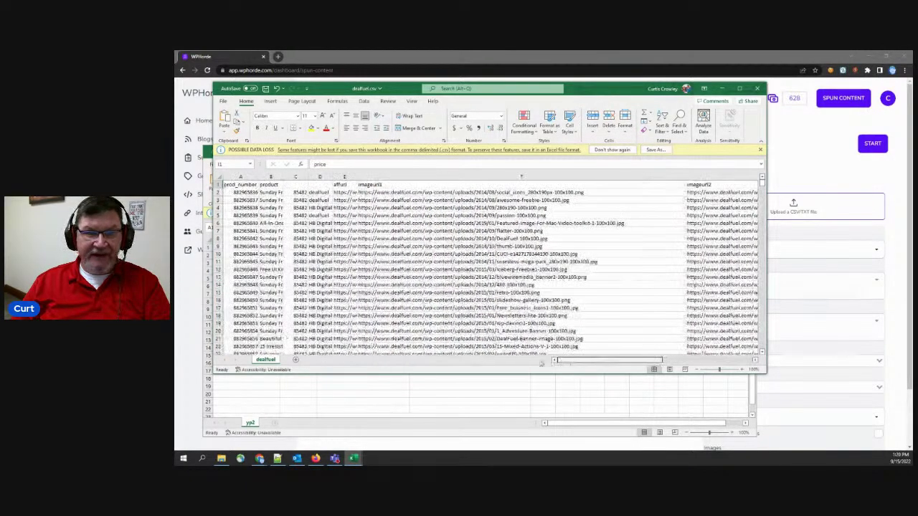
pyautogui.click(271, 185)
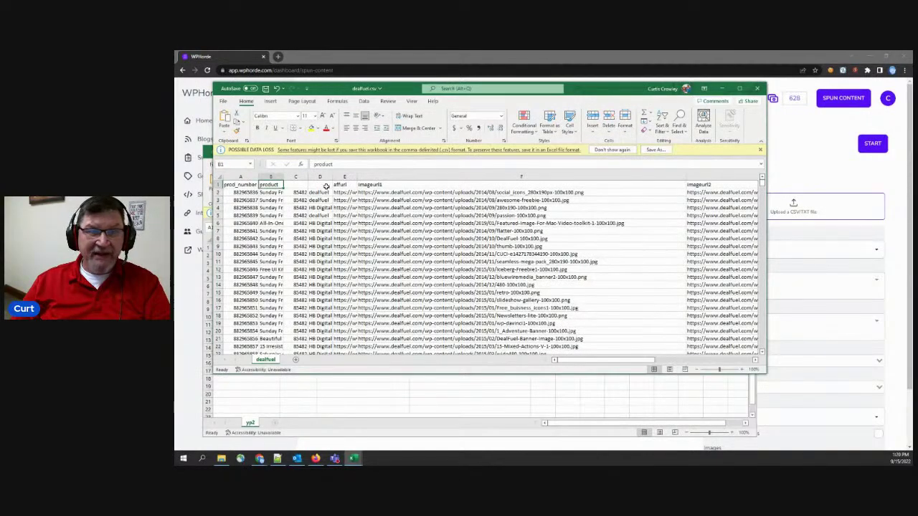
pyautogui.click(342, 185)
pyautogui.moveTo(623, 361); pyautogui.dragTo(714, 361)
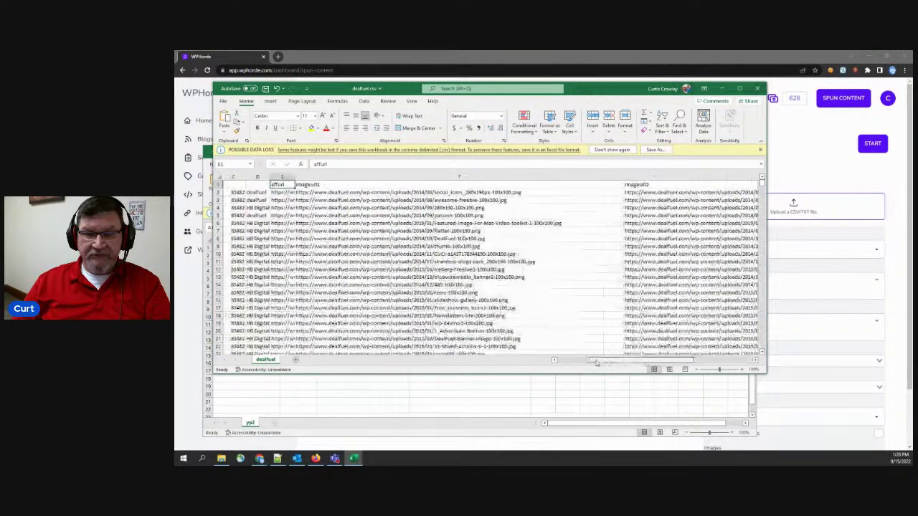
pyautogui.moveTo(664, 361); pyautogui.dragTo(574, 361)
# Step: Copy the product header from dealfuel.csv into the WPHorde title and make it read "[product] - Now on sale"
pyautogui.click(270, 184)
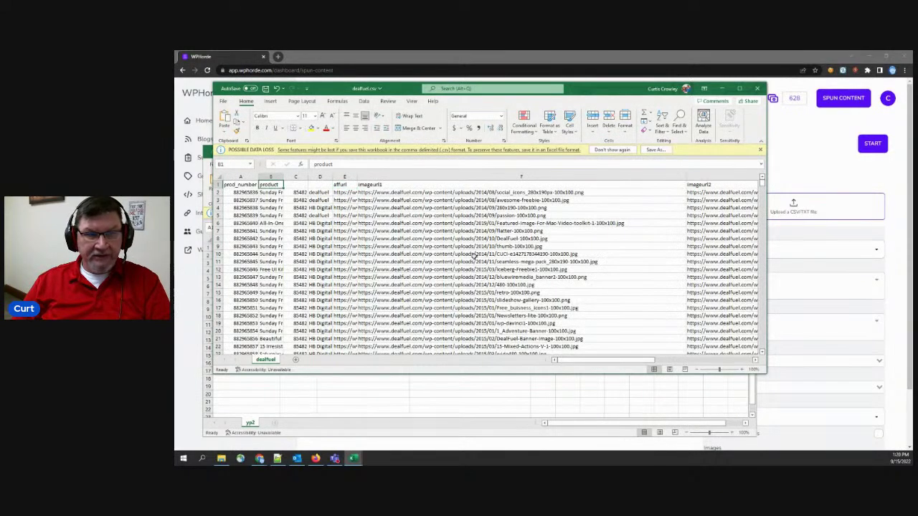
pyautogui.doubleClick(323, 164)
pyautogui.hotkey('ctrl', 'c')
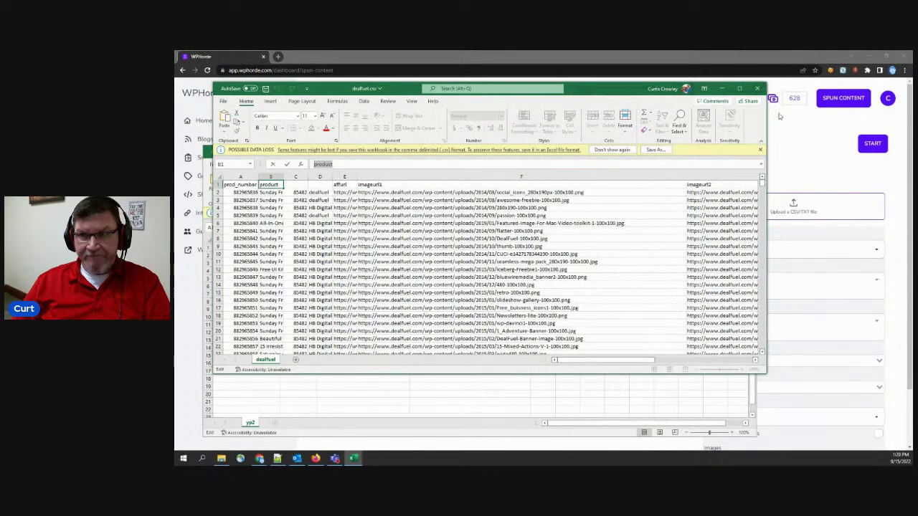
pyautogui.click(780, 111)
pyautogui.click(421, 185)
pyautogui.hotkey('ctrl', 'v')
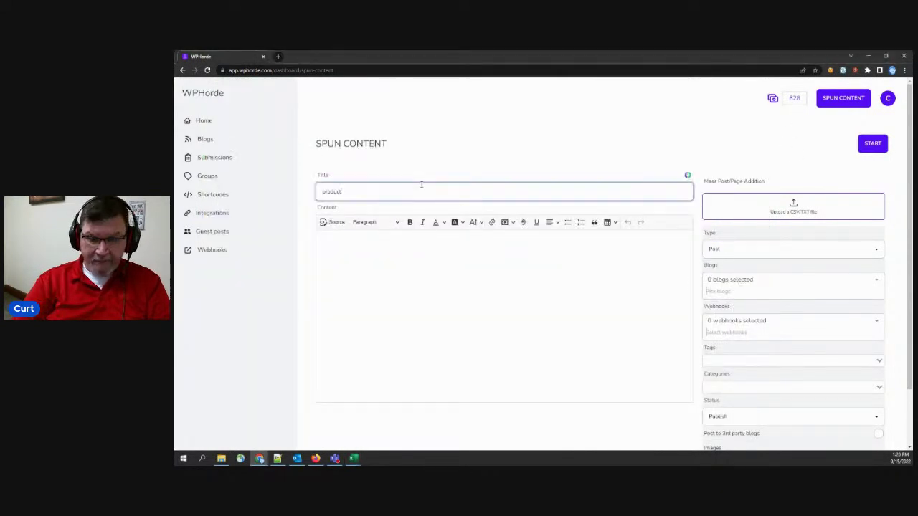
pyautogui.click(321, 191)
pyautogui.write('[')
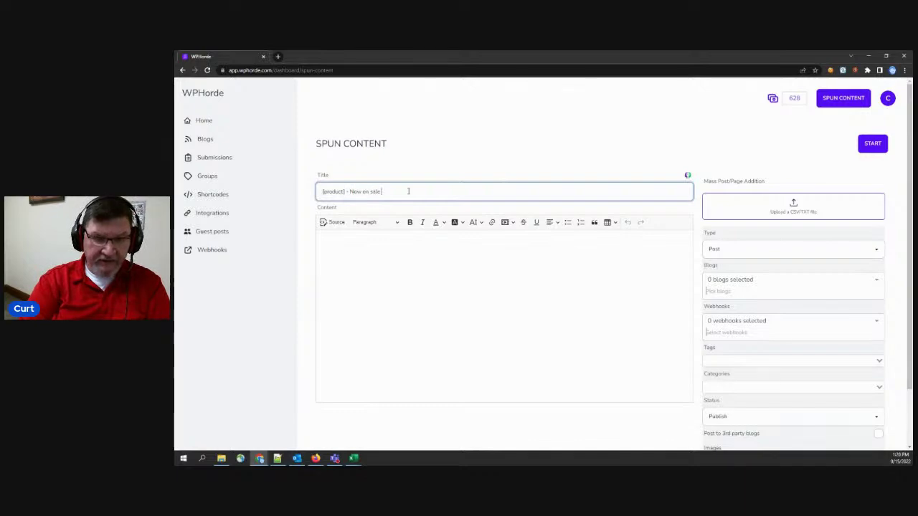
# Step: Copy the price header from dealfuel.csv and extend the WPHorde title with "for [price]"
pyautogui.moveTo(354, 458)
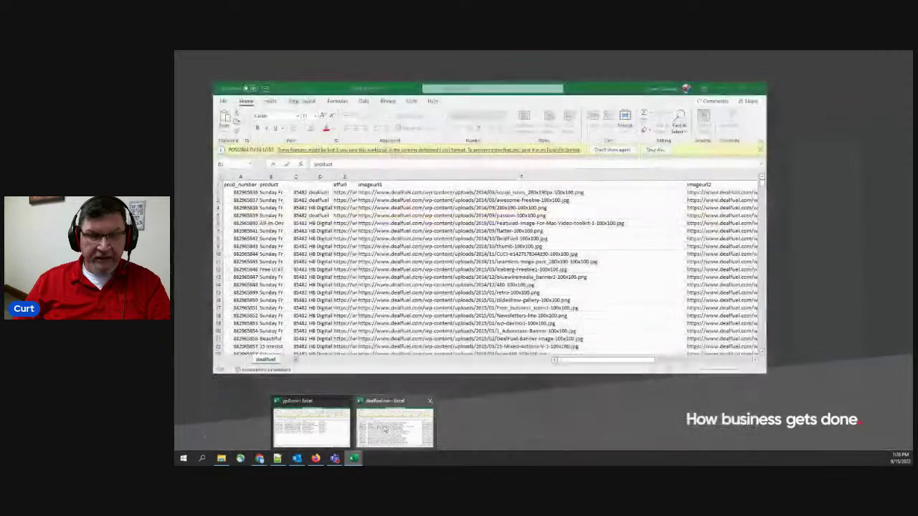
pyautogui.click(361, 429)
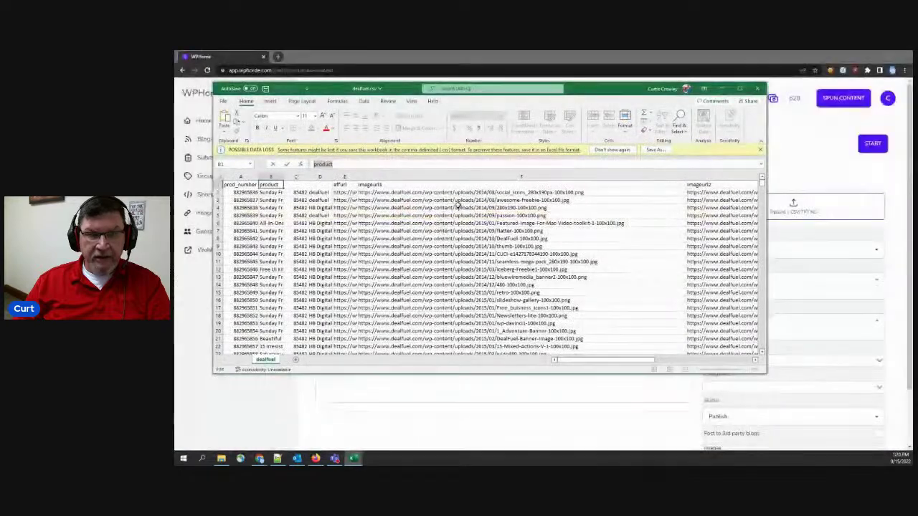
pyautogui.moveTo(584, 364); pyautogui.dragTo(679, 364)
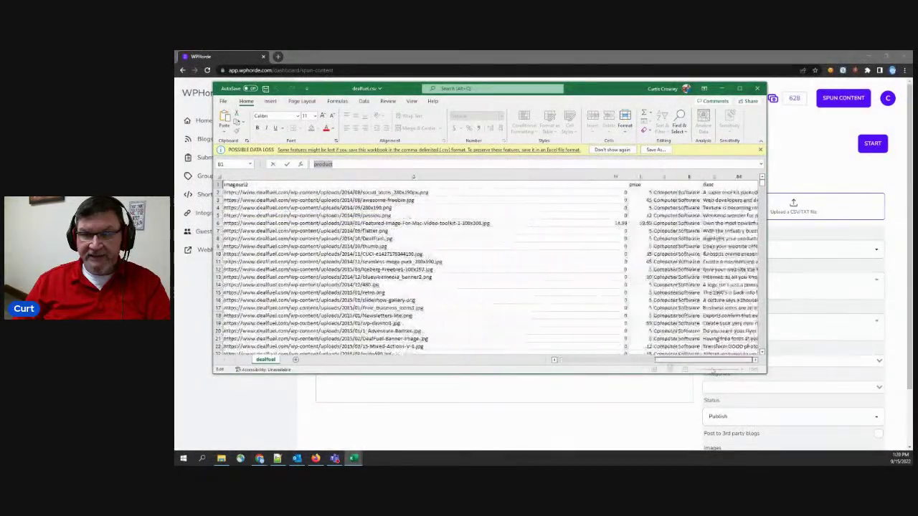
pyautogui.click(635, 185)
pyautogui.doubleClick(320, 164)
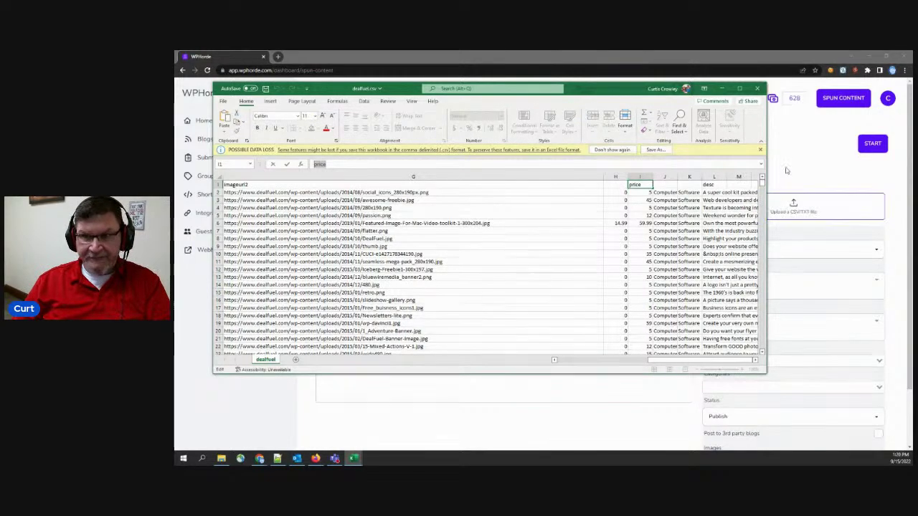
pyautogui.click(804, 180)
pyautogui.click(395, 191)
pyautogui.write('{price}')
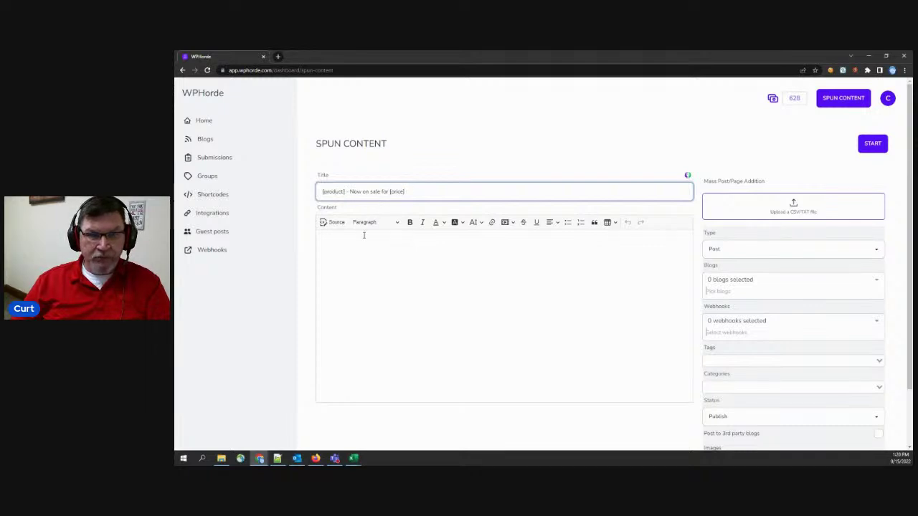
# Step: Copy the title text into the content body and shorten it there to "[product] - [price]"
pyautogui.moveTo(406, 192); pyautogui.dragTo(304, 193)
pyautogui.hotkey('ctrl', 'c')
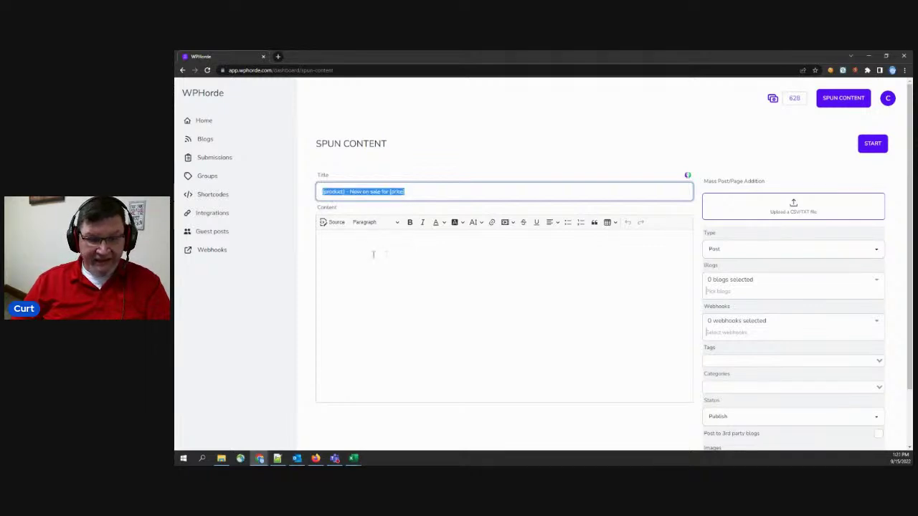
pyautogui.click(360, 245)
pyautogui.hotkey('ctrl', 'v')
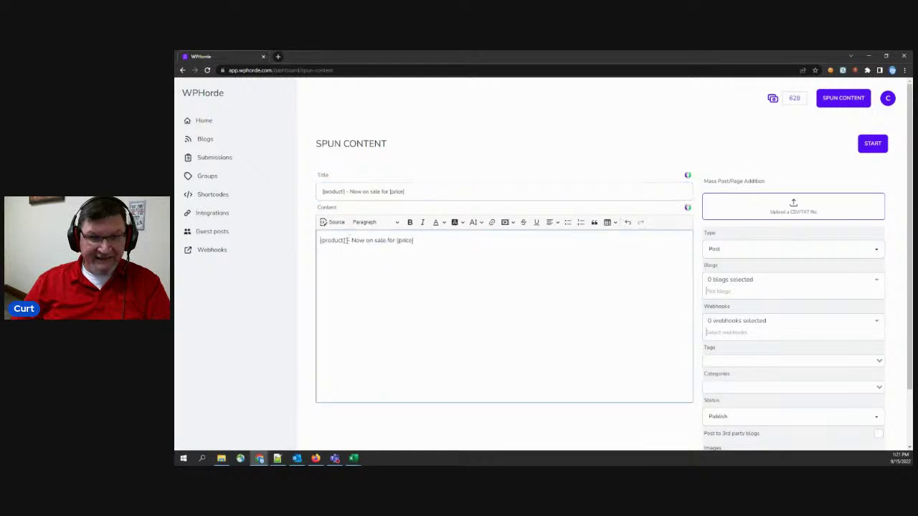
pyautogui.moveTo(346, 241); pyautogui.dragTo(398, 241)
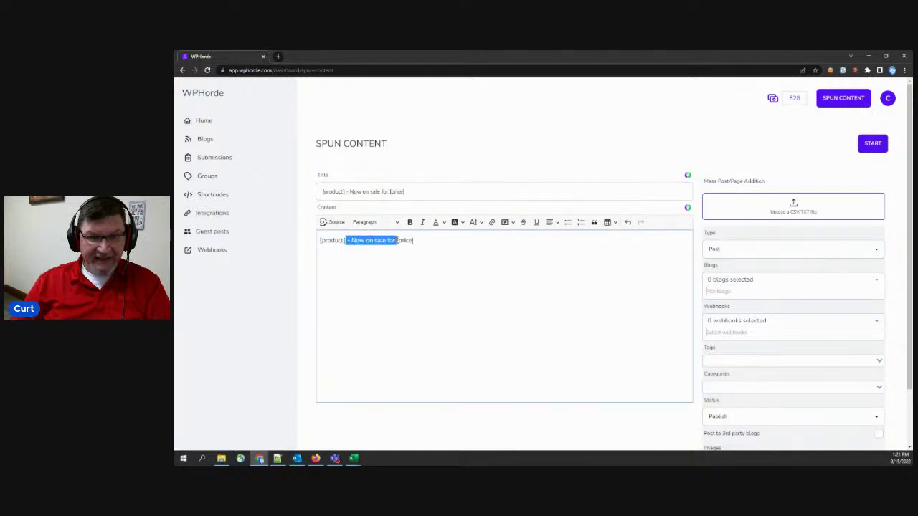
pyautogui.press('BackSpace')
pyautogui.write('-')
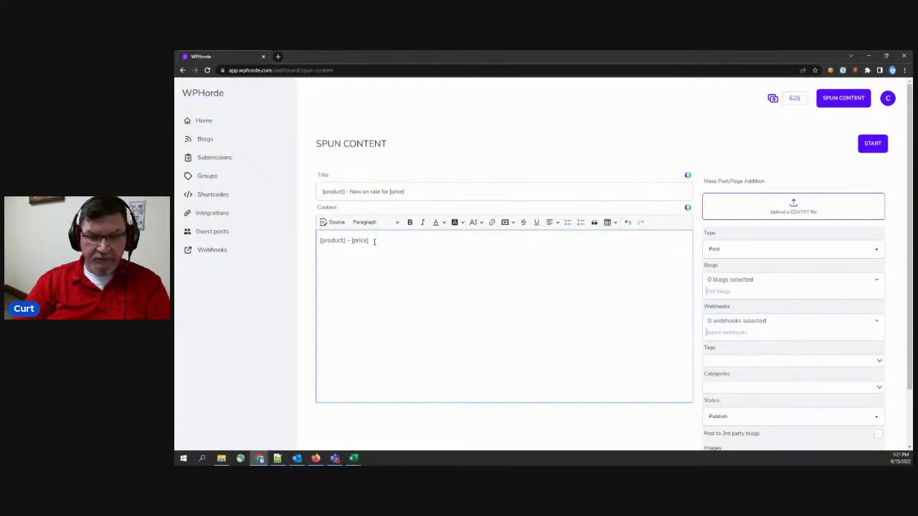
# Step: Copy the imageurl2 column header from dealfuel.csv in Excel and return to the WPHorde content
pyautogui.click(354, 458)
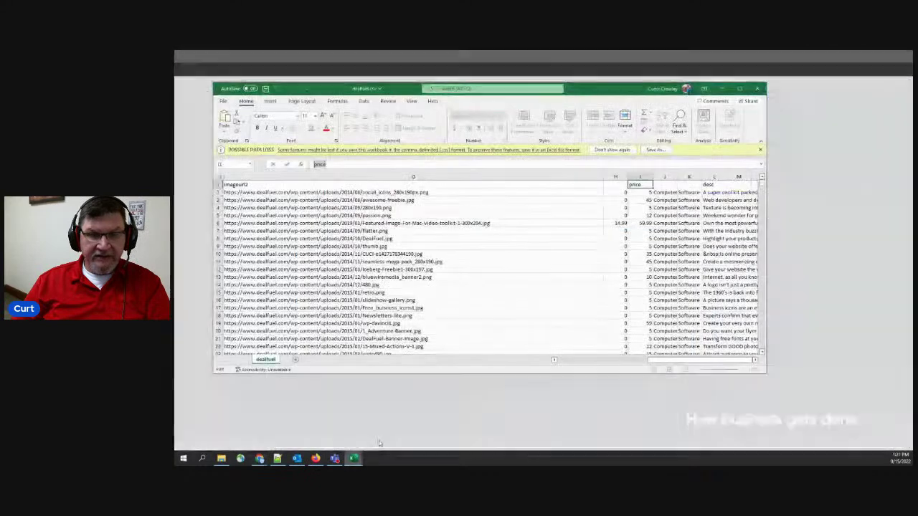
pyautogui.click(391, 430)
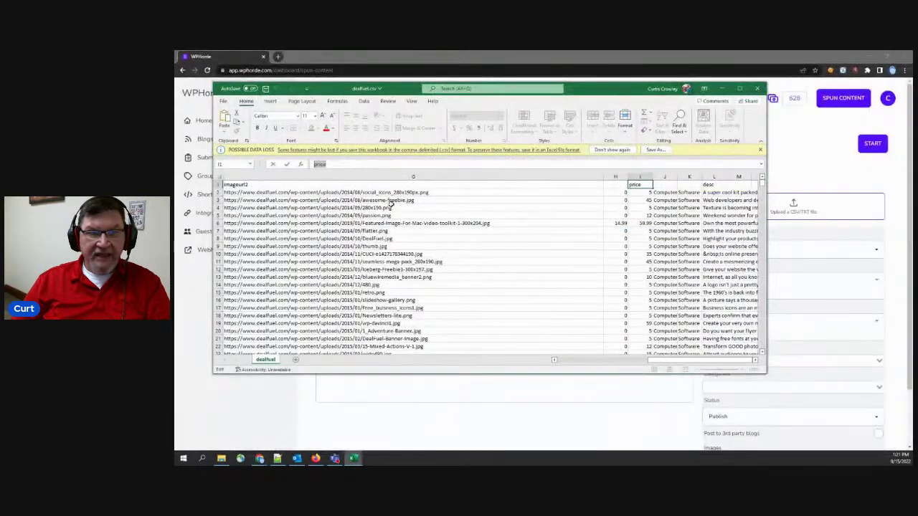
pyautogui.click(272, 186)
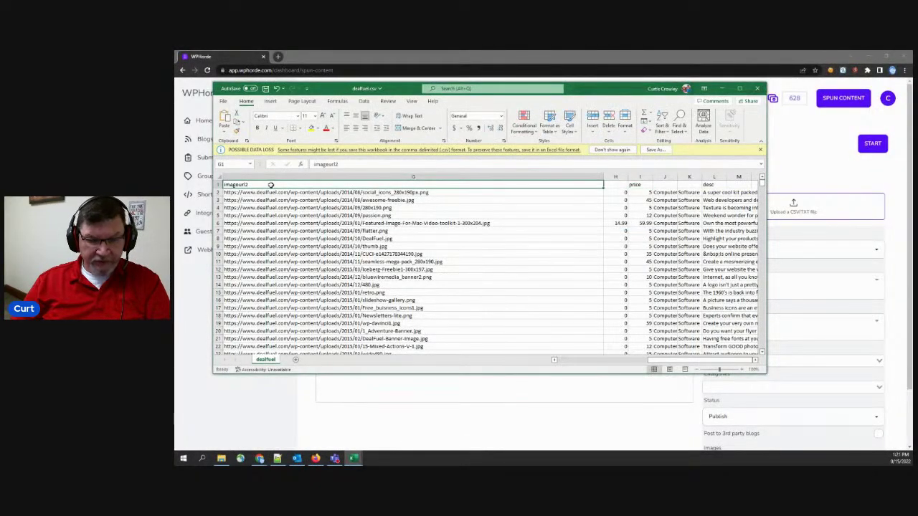
pyautogui.doubleClick(326, 164)
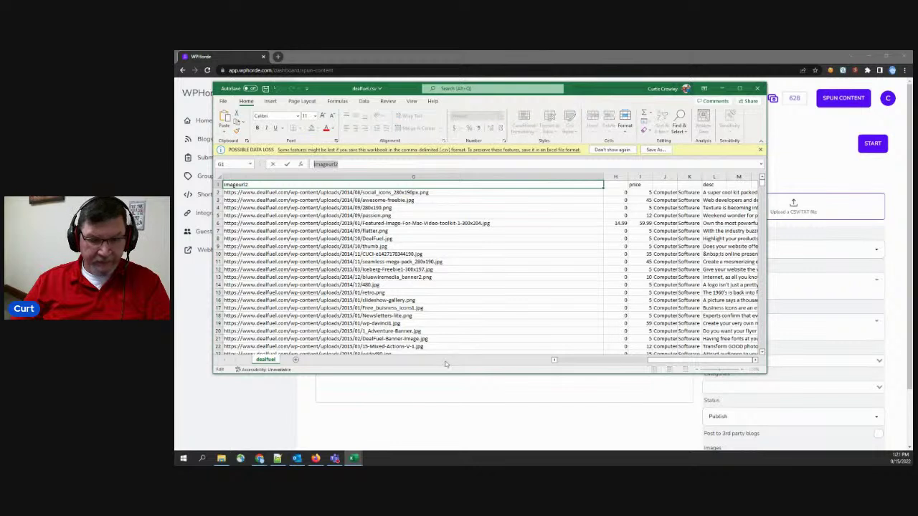
pyautogui.click(450, 416)
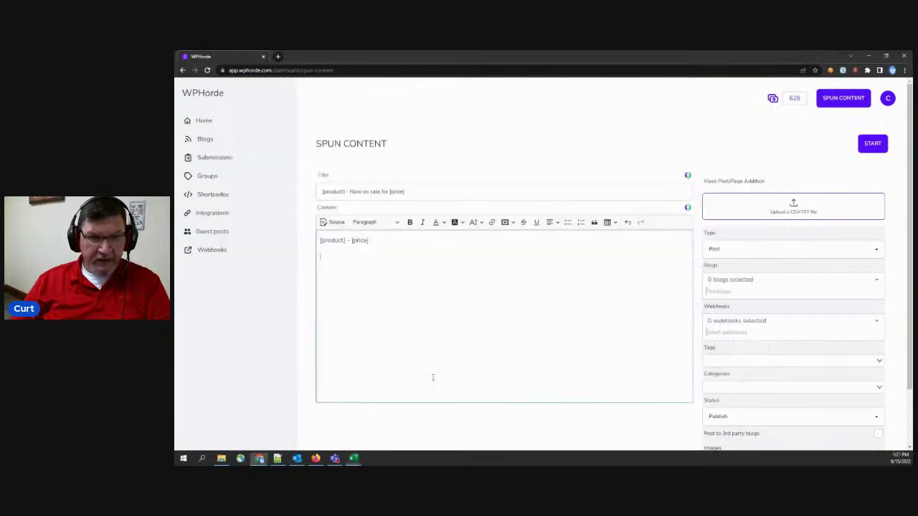
# Step: In the content's HTML source, replace the blank second paragraph's &nbsp; with the image tag <img src="[imageurl2]">
pyautogui.click(328, 222)
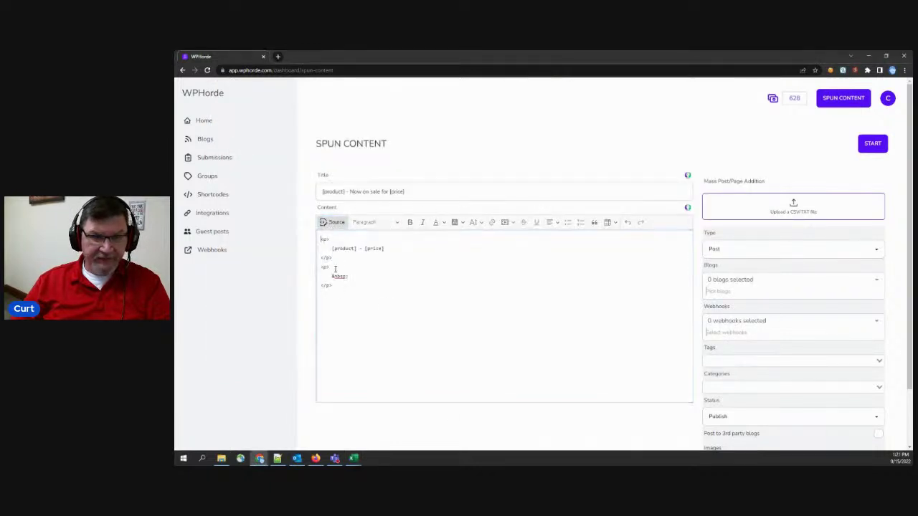
pyautogui.moveTo(351, 278); pyautogui.dragTo(332, 277)
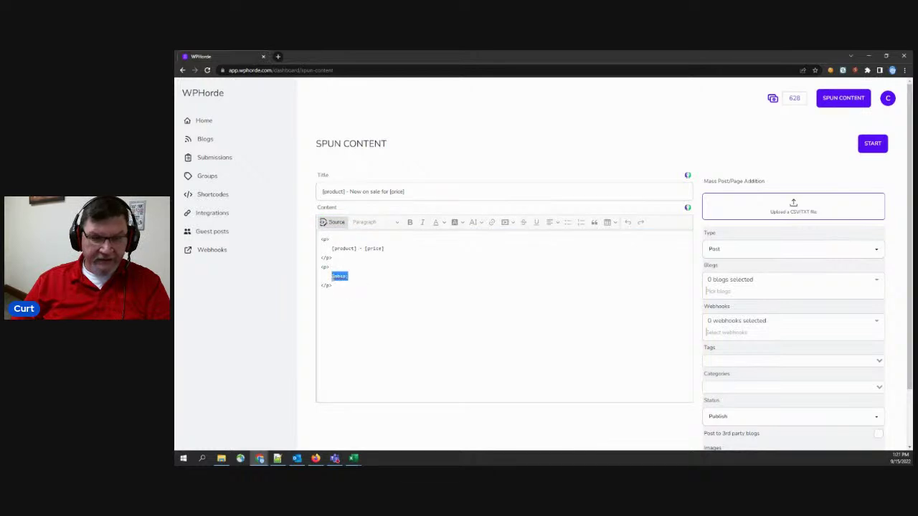
pyautogui.press('BackSpace')
pyautogui.write('<img src="imageurl"')
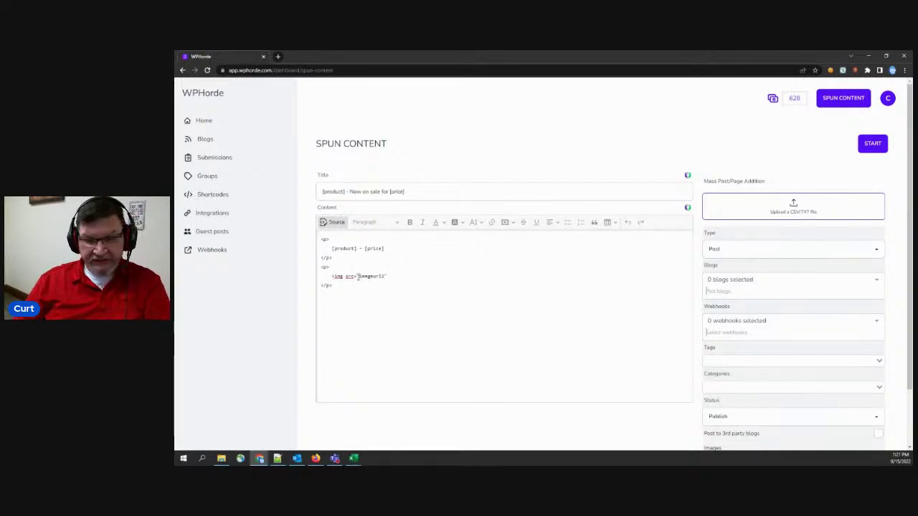
pyautogui.click(359, 276)
pyautogui.write('[')
pyautogui.click(388, 276)
pyautogui.write(']')
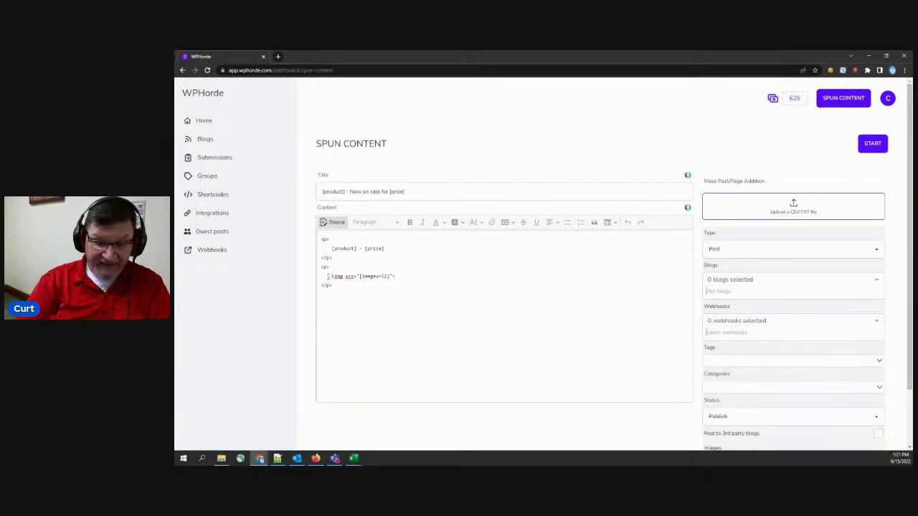
# Step: Copy the affurl header from dealfuel.csv and put a link start with href="[affurl]" before the image tag
pyautogui.write('a href=')
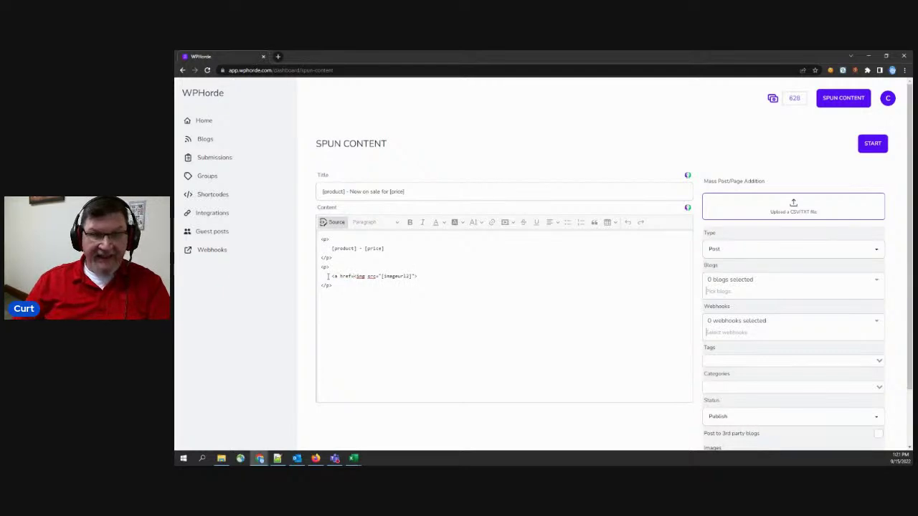
pyautogui.moveTo(353, 460)
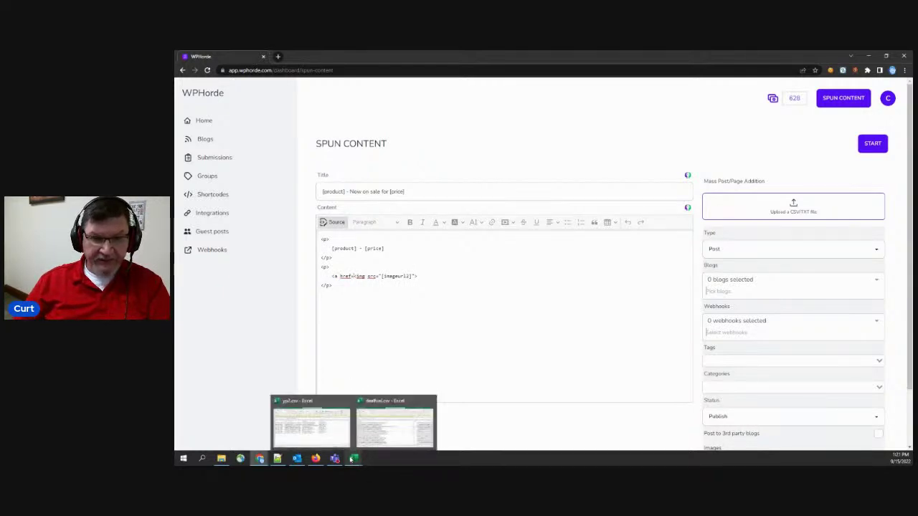
pyautogui.click(382, 438)
pyautogui.moveTo(654, 367); pyautogui.dragTo(561, 367)
pyautogui.click(339, 184)
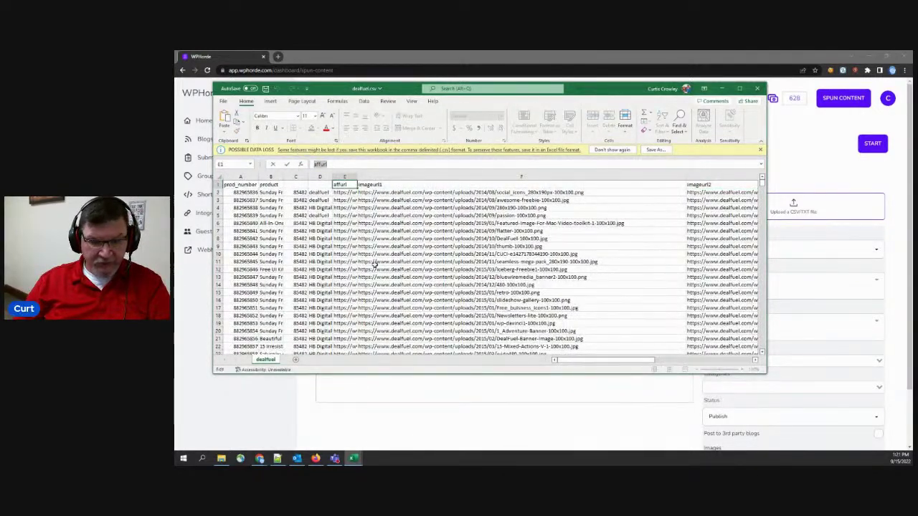
pyautogui.click(423, 383)
pyautogui.click(351, 276)
pyautogui.write('=')
pyautogui.write('[affurl]')
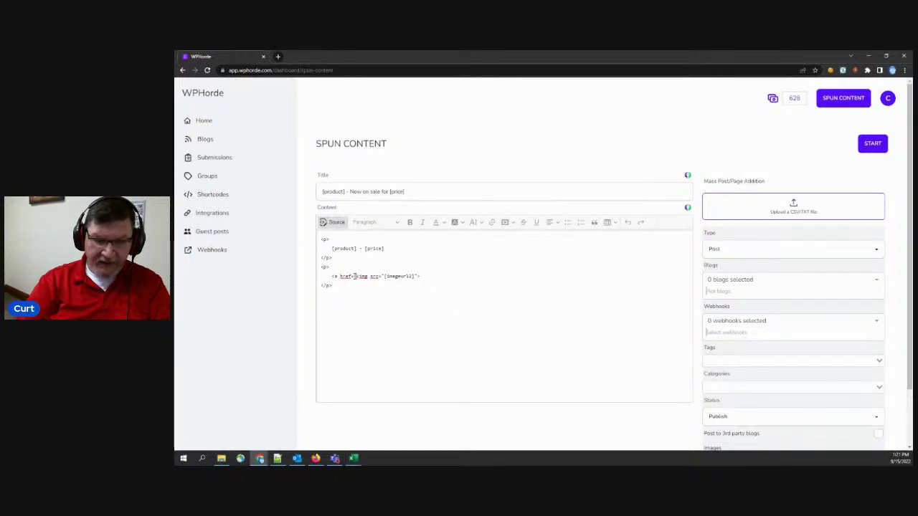
pyautogui.write('>')
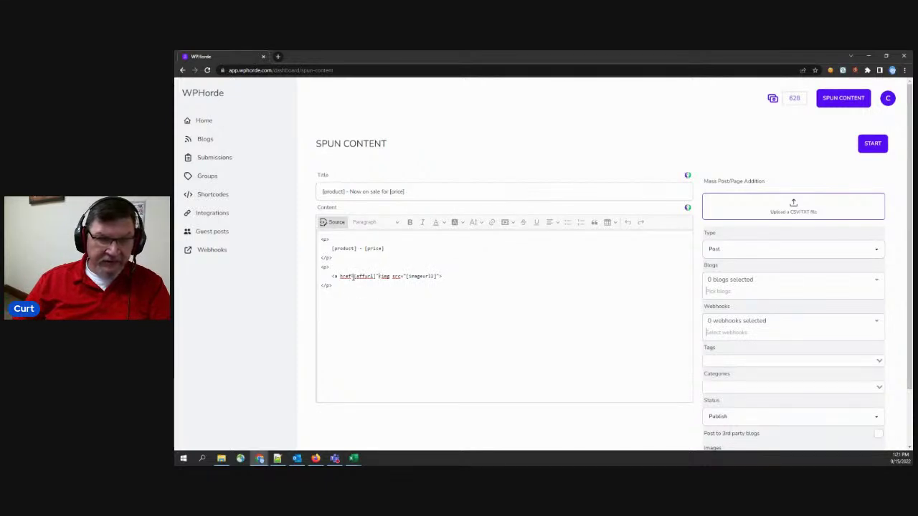
pyautogui.write('"')
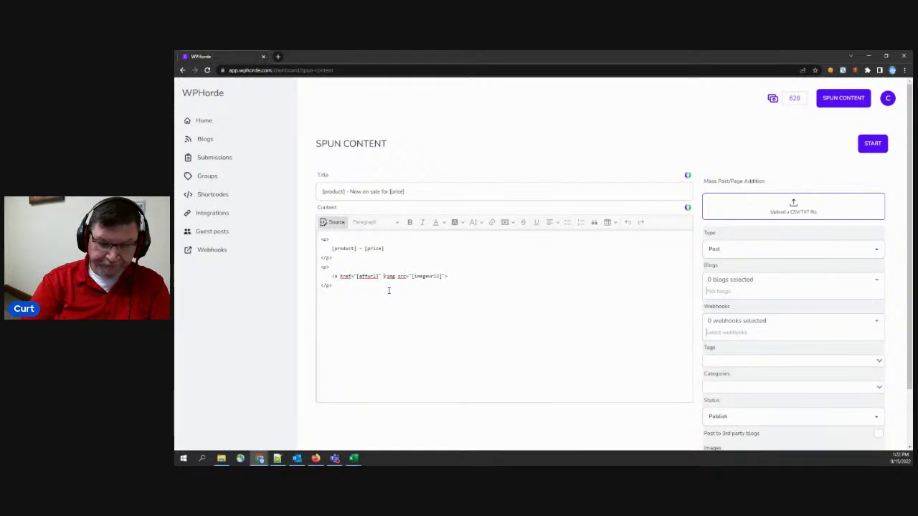
# Step: Complete the image link with target="_blank" and a closing </a>, and return the content to the visual view
pyautogui.write(' target')
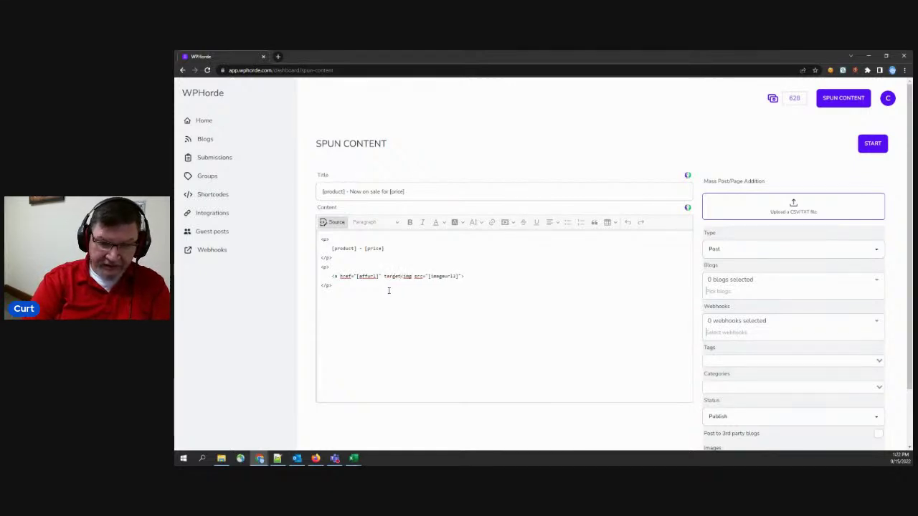
pyautogui.write('="_bl')
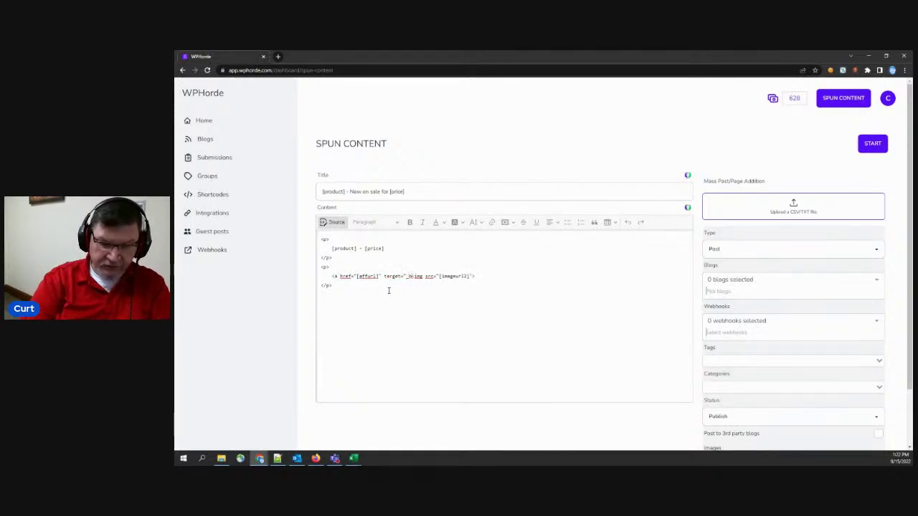
pyautogui.write('ank">')
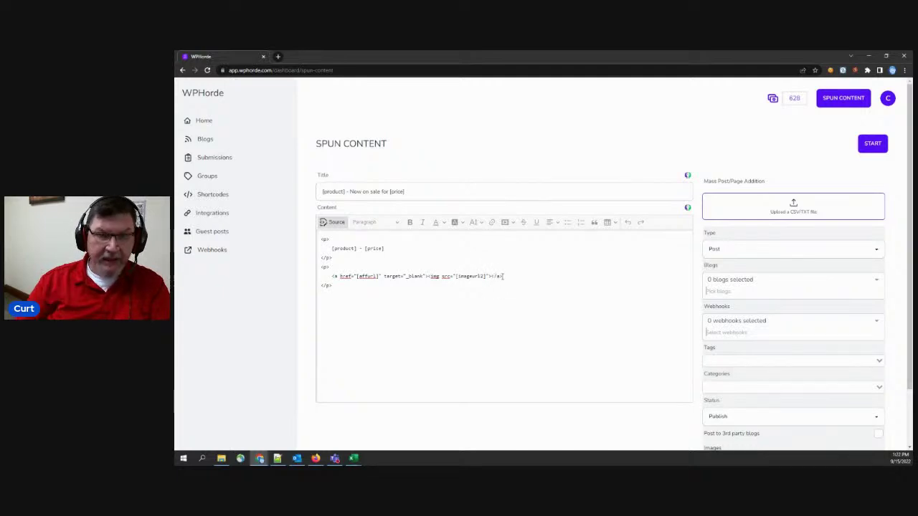
pyautogui.click(332, 222)
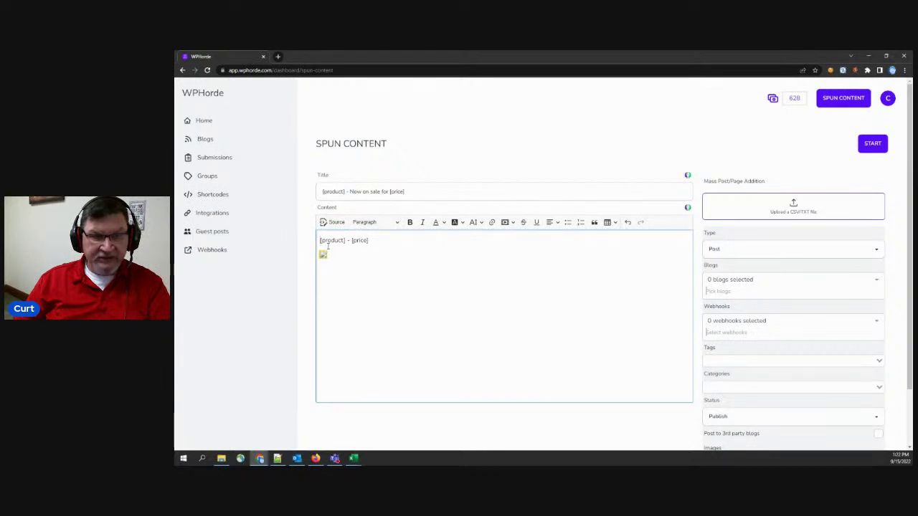
# Step: Link the "[product] - [price]" line in the content to [affurl]
pyautogui.moveTo(320, 240); pyautogui.dragTo(390, 238)
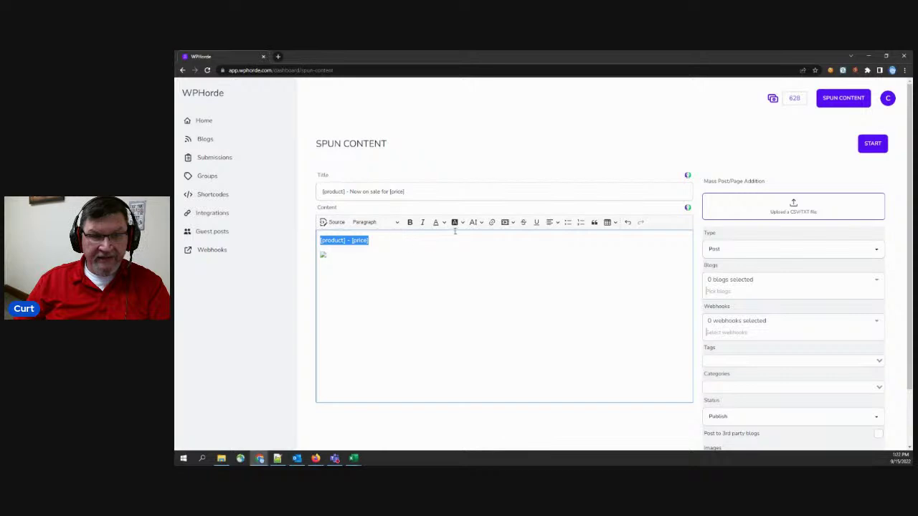
pyautogui.click(492, 223)
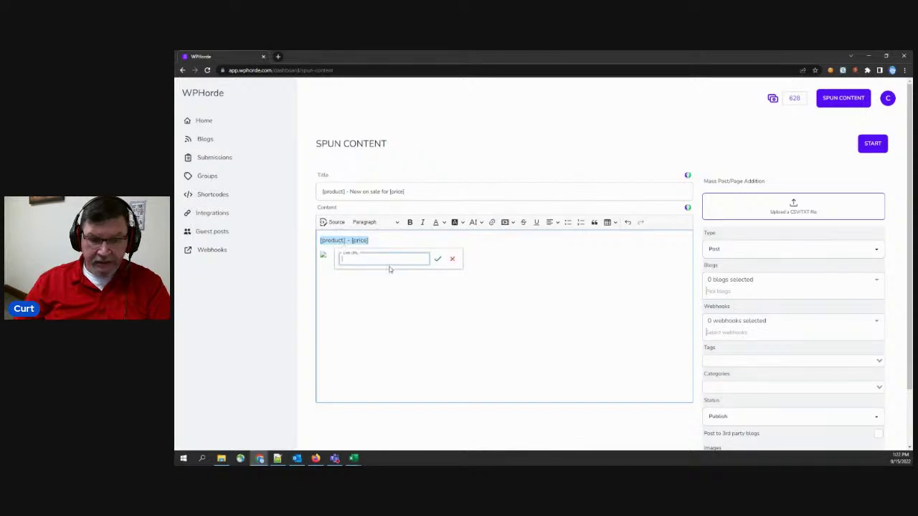
pyautogui.write('[affurl]')
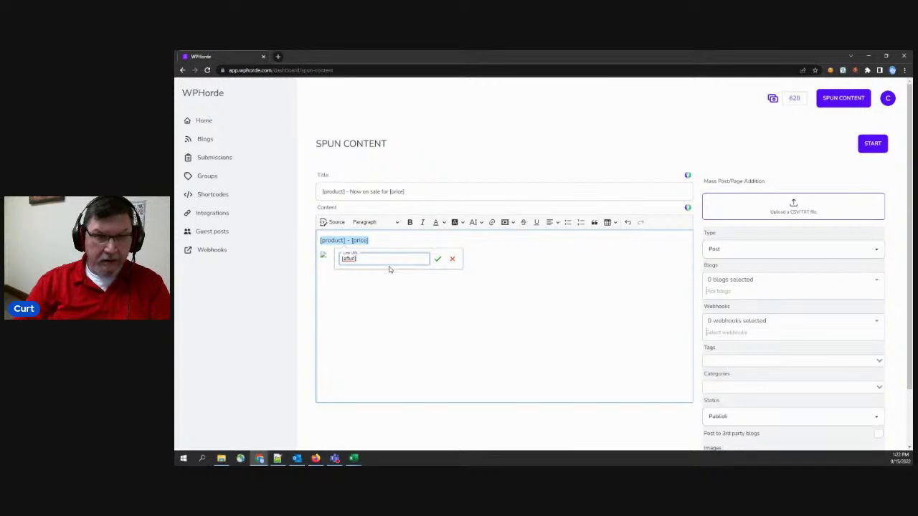
pyautogui.click(437, 259)
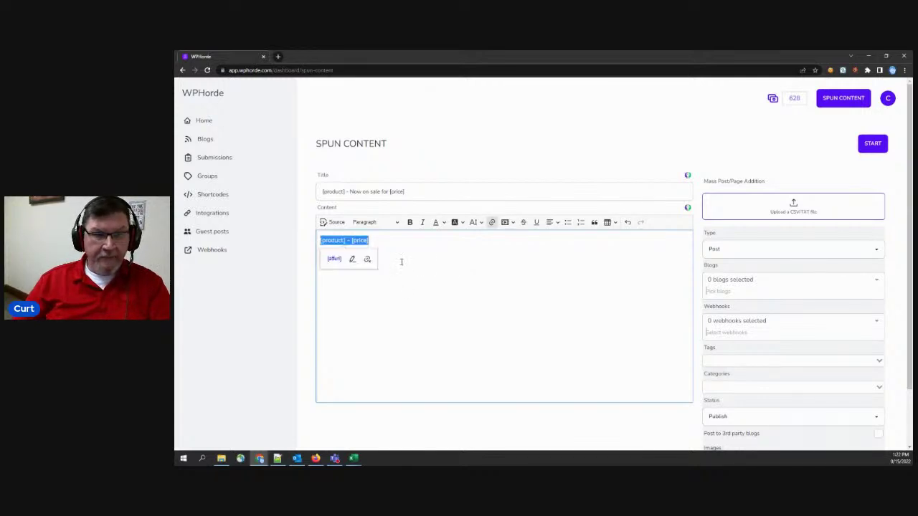
pyautogui.click(401, 262)
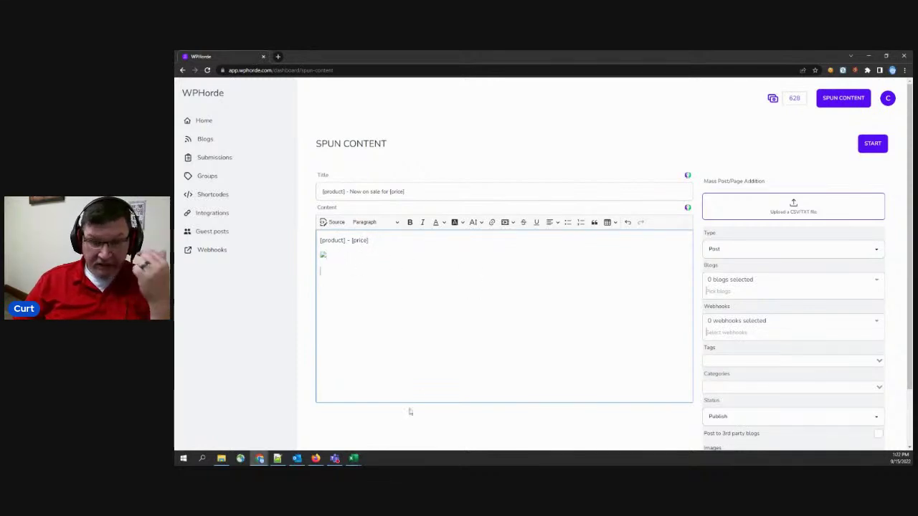
# Step: Copy the desc header from dealfuel.csv and add it as "[desc]" on a line below the image
pyautogui.click(353, 457)
pyautogui.click(406, 435)
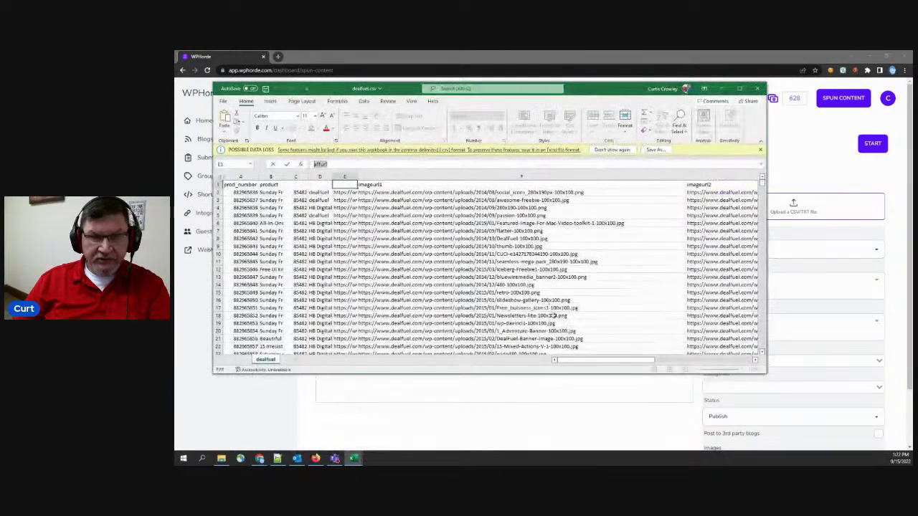
pyautogui.hscroll(3, 602, 358)
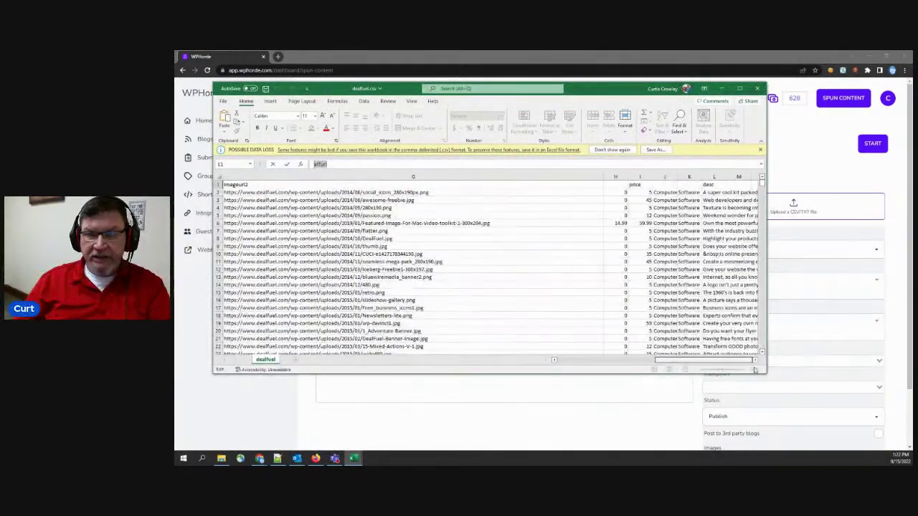
pyautogui.click(708, 185)
pyautogui.doubleClick(338, 167)
pyautogui.hotkey('ctrl', 'c')
pyautogui.click(402, 381)
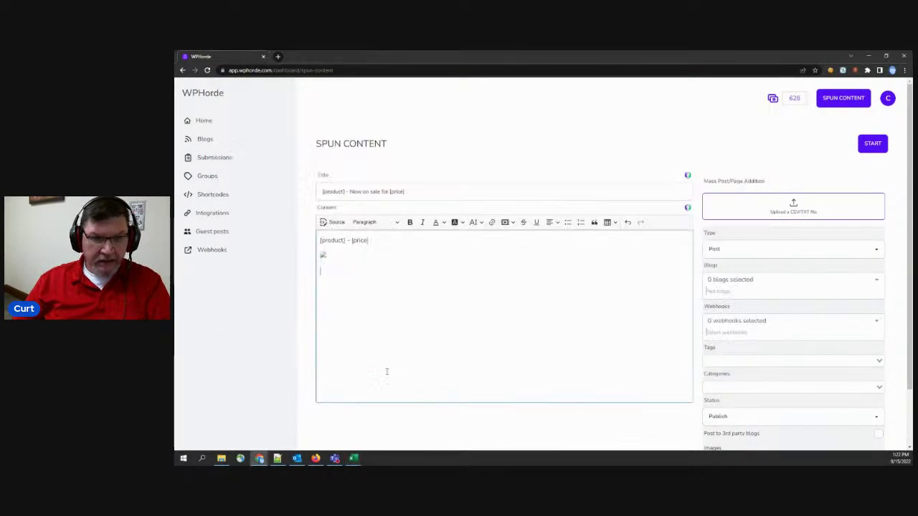
pyautogui.write('{')
pyautogui.hotkey('ctrl', 'v')
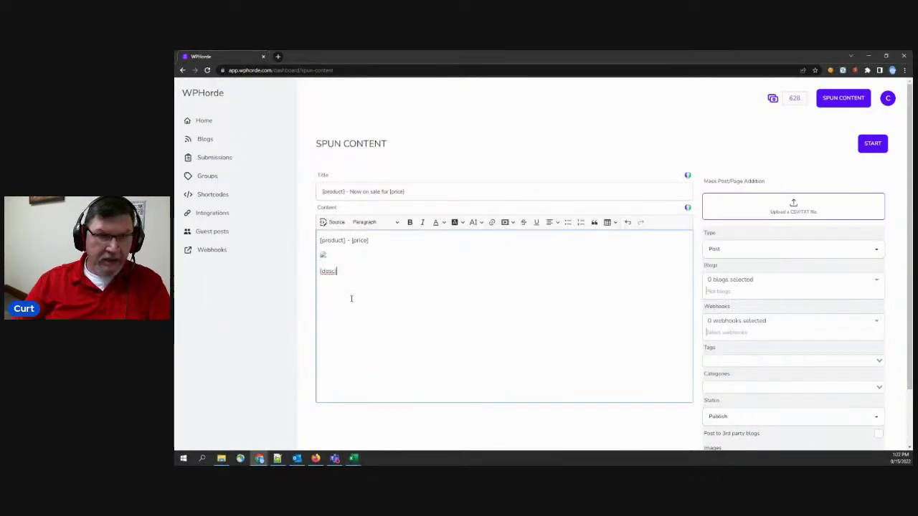
pyautogui.write('}')
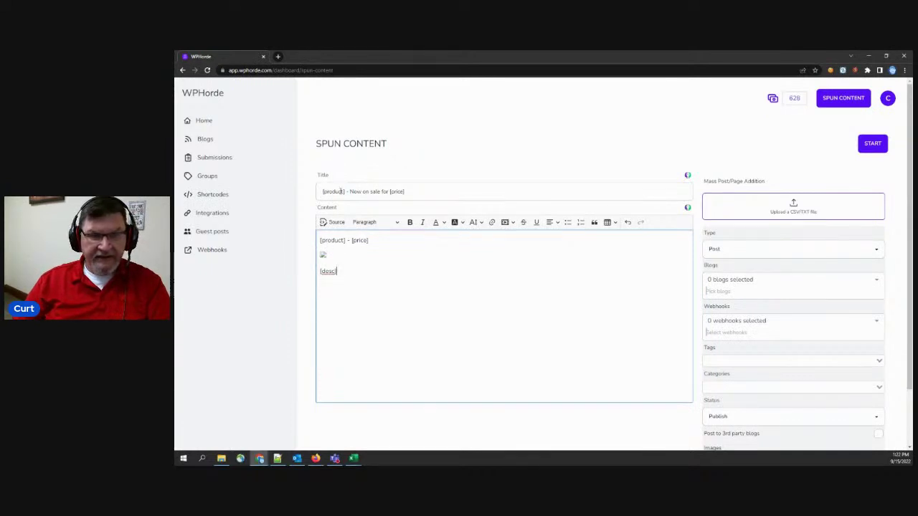
# Step: Upload dealfuel.csv for the mass post addition and mark it as having headers
pyautogui.moveTo(408, 190); pyautogui.dragTo(310, 196)
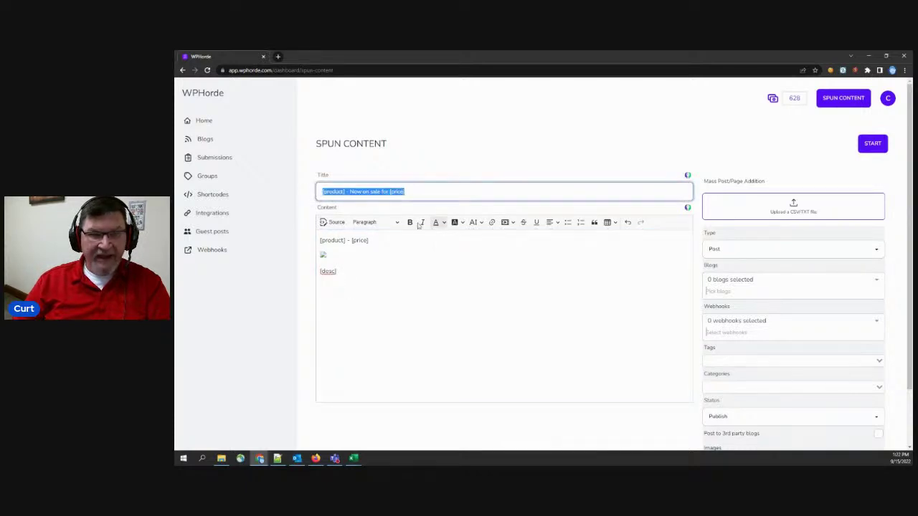
pyautogui.click(732, 215)
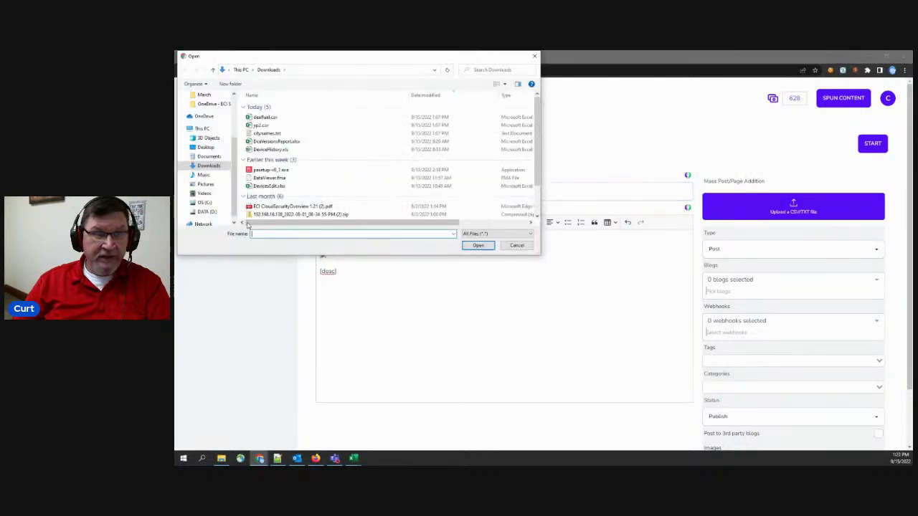
pyautogui.doubleClick(266, 118)
pyautogui.click(707, 208)
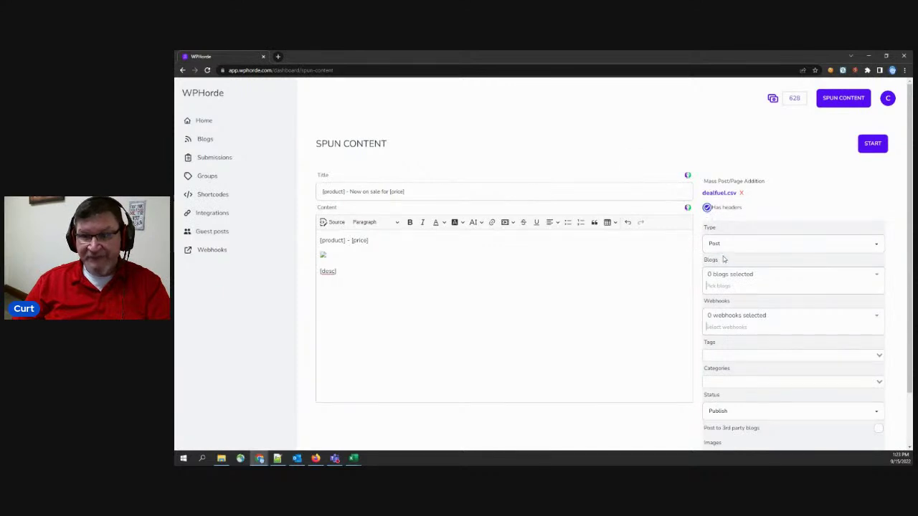
# Step: Select the blog "WPHorde Testing Grounds - As Editor" as the posting target
pyautogui.click(732, 277)
pyautogui.scroll(-3, 731, 341)
pyautogui.click(731, 362)
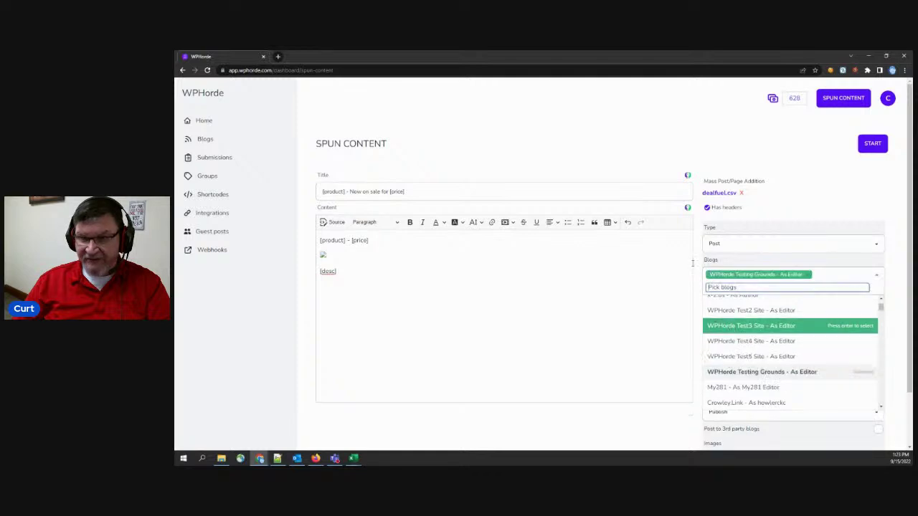
pyautogui.click(698, 262)
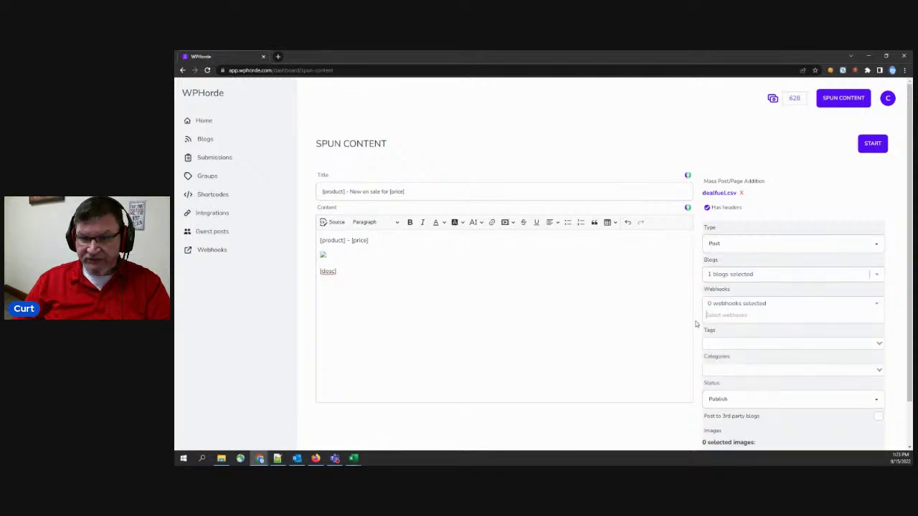
# Step: Add the tag "products" and the category "software" to the mass posts
pyautogui.scroll(-1, 696, 320)
pyautogui.click(741, 305)
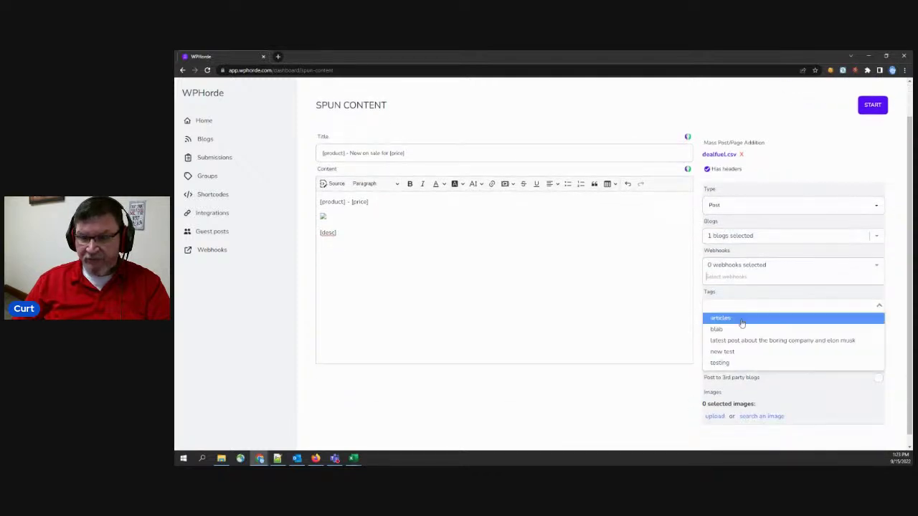
pyautogui.write('products')
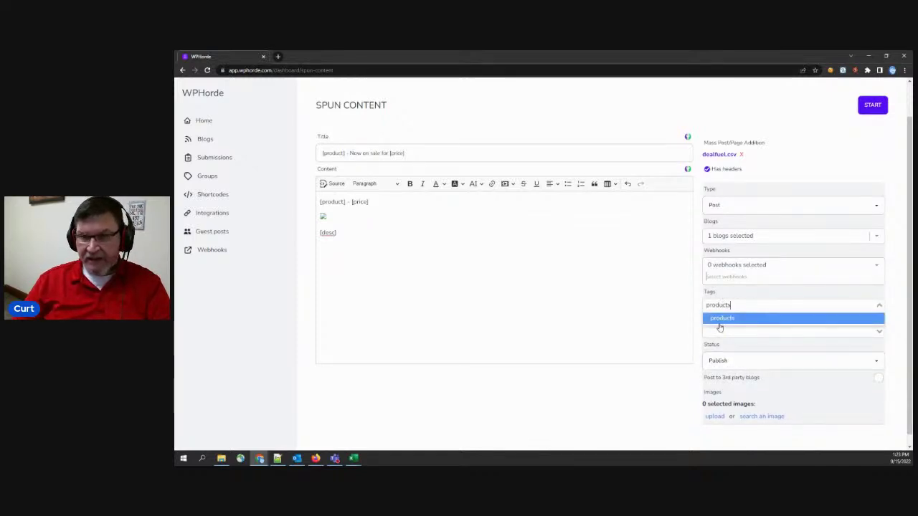
pyautogui.click(720, 320)
pyautogui.click(722, 334)
pyautogui.write('software')
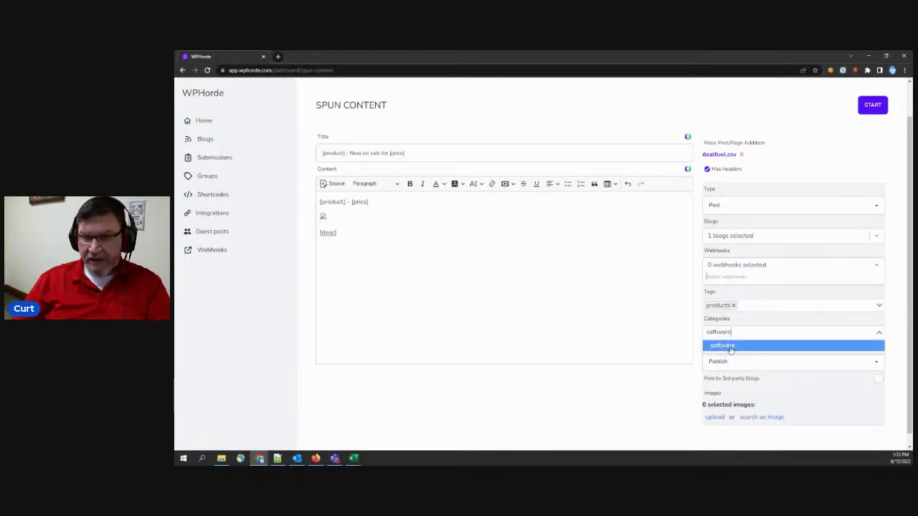
pyautogui.click(729, 345)
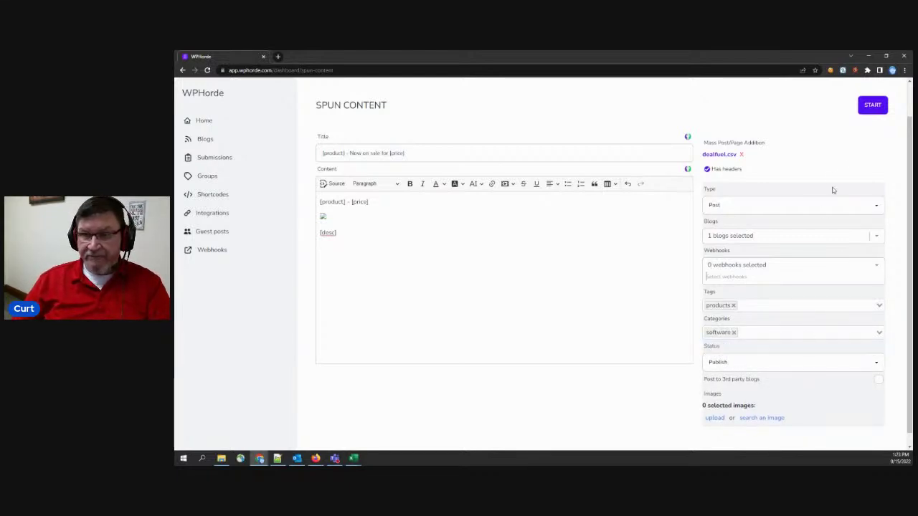
# Step: Start the mass posting to the selected blog and stop the run partway through
pyautogui.click(871, 106)
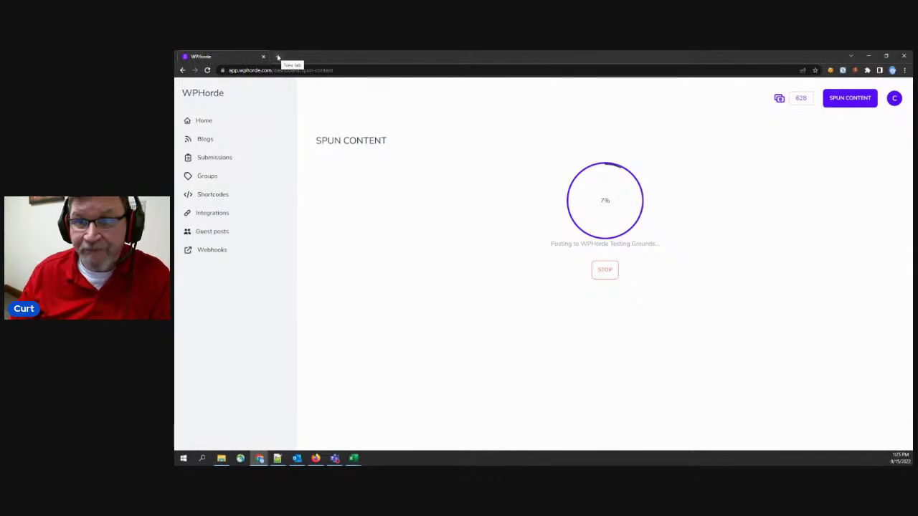
pyautogui.click(278, 57)
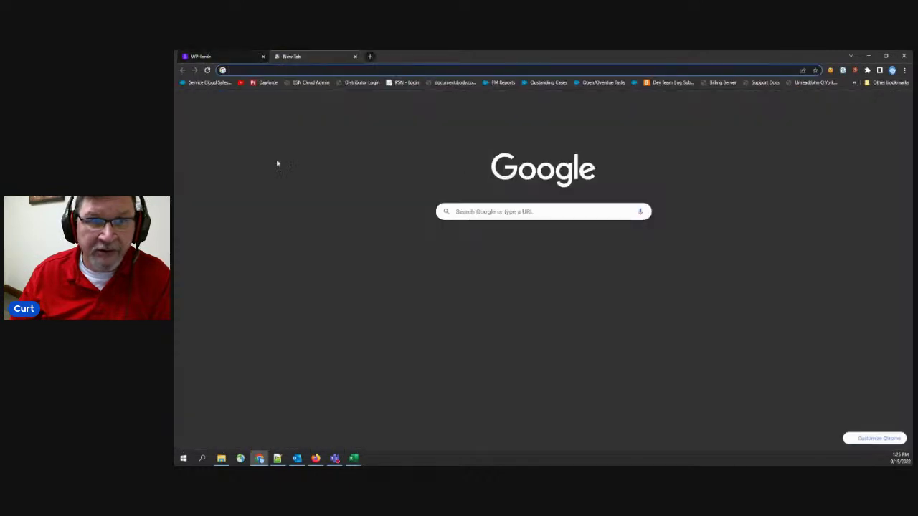
pyautogui.click(230, 58)
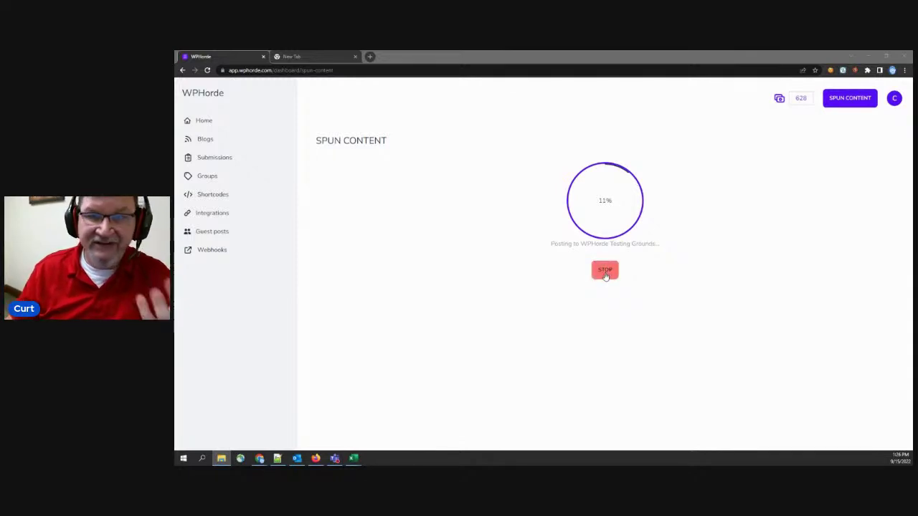
pyautogui.click(606, 273)
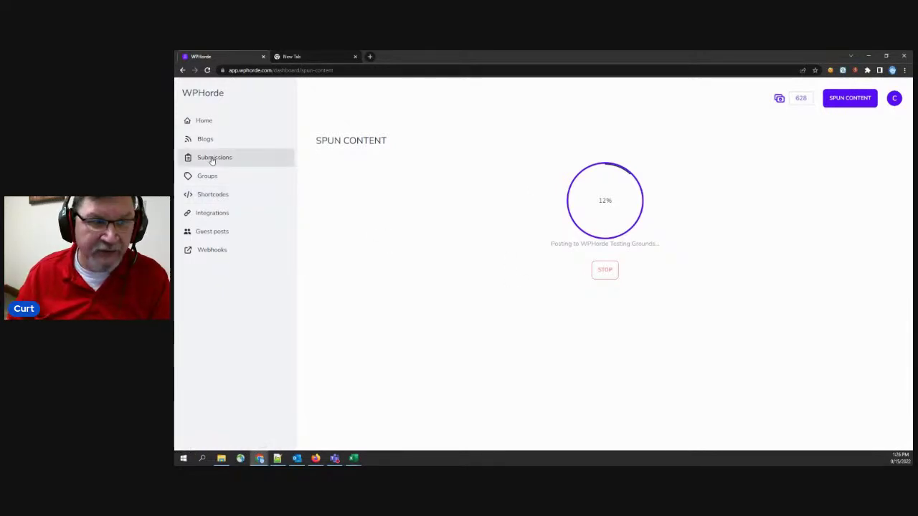
# Step: Open the detailed report of post submission #618
pyautogui.click(212, 160)
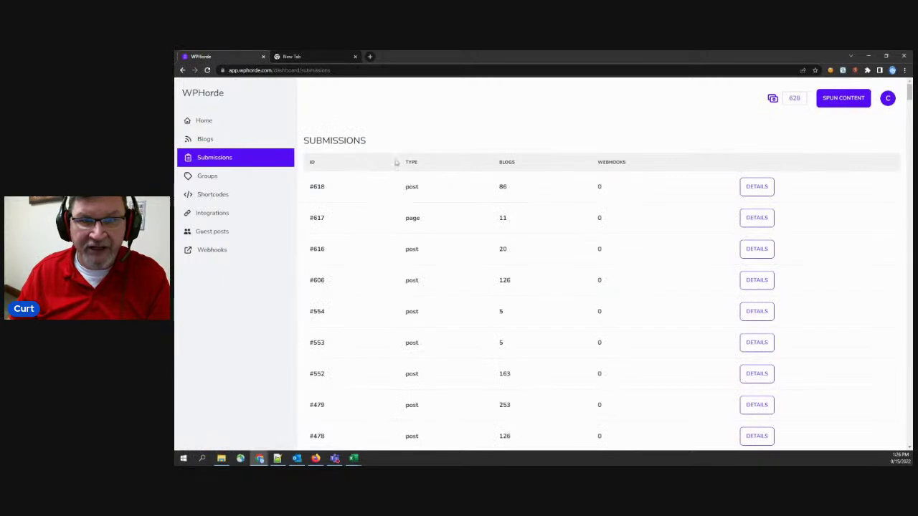
pyautogui.doubleClick(504, 188)
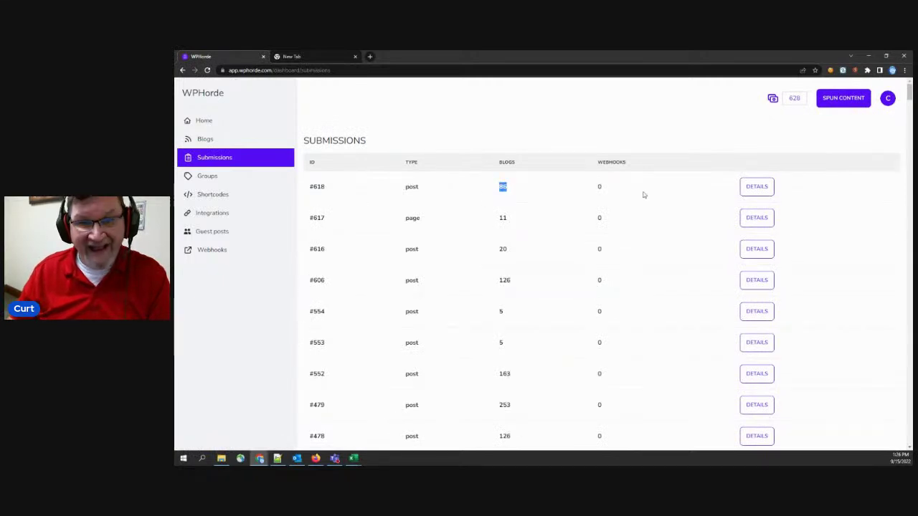
pyautogui.click(756, 187)
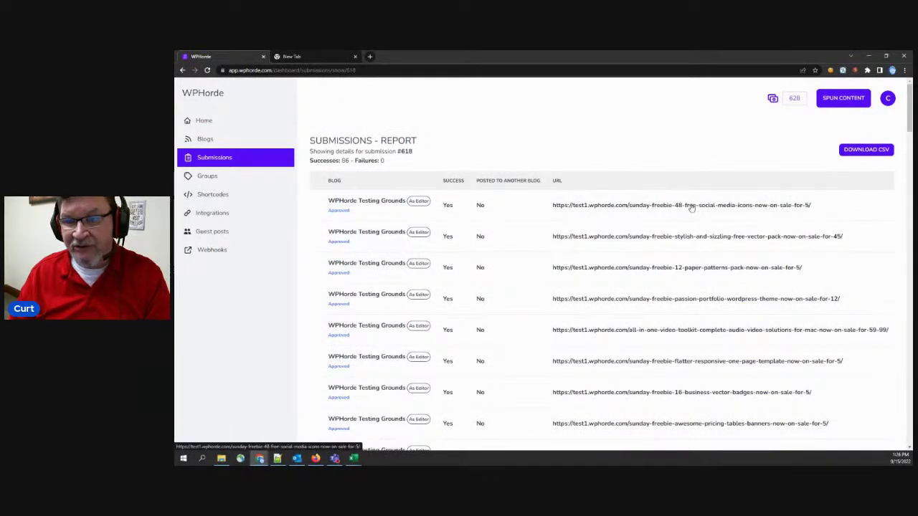
# Step: View the published All-In-One Video Toolkit post from the report and follow its affiliate link to check the product page
pyautogui.scroll(-5, 691, 206)
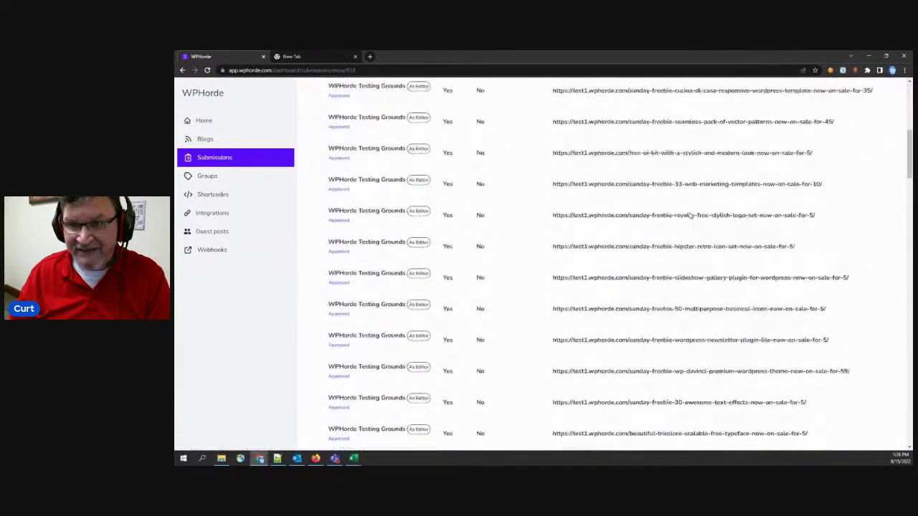
pyautogui.click(652, 177)
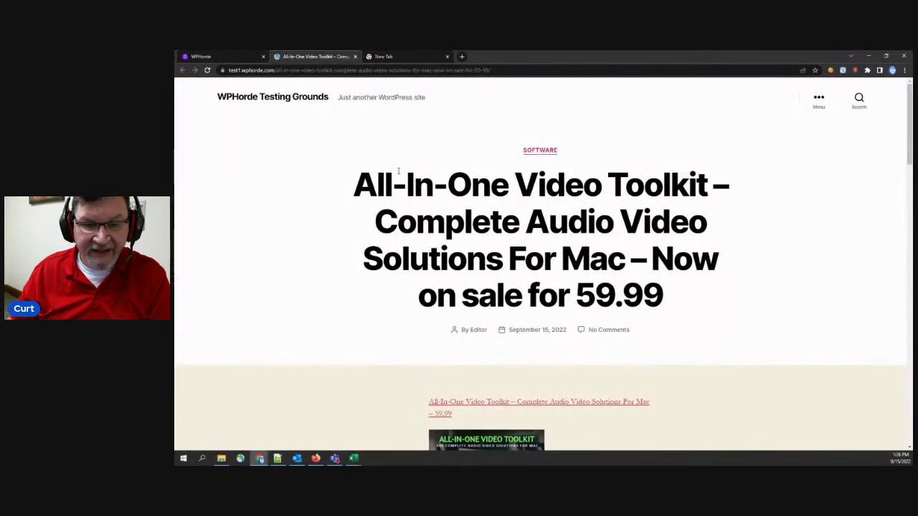
pyautogui.scroll(-2, 405, 169)
pyautogui.scroll(-2, 409, 173)
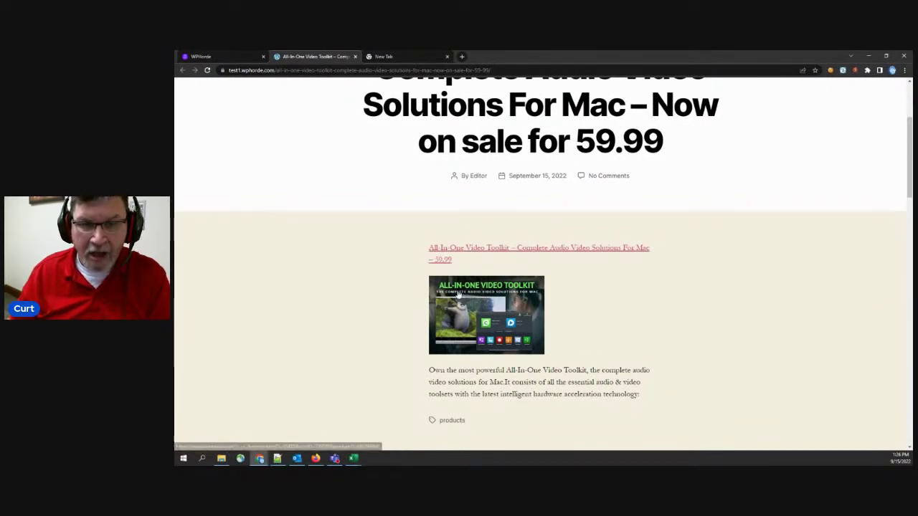
pyautogui.click(490, 248)
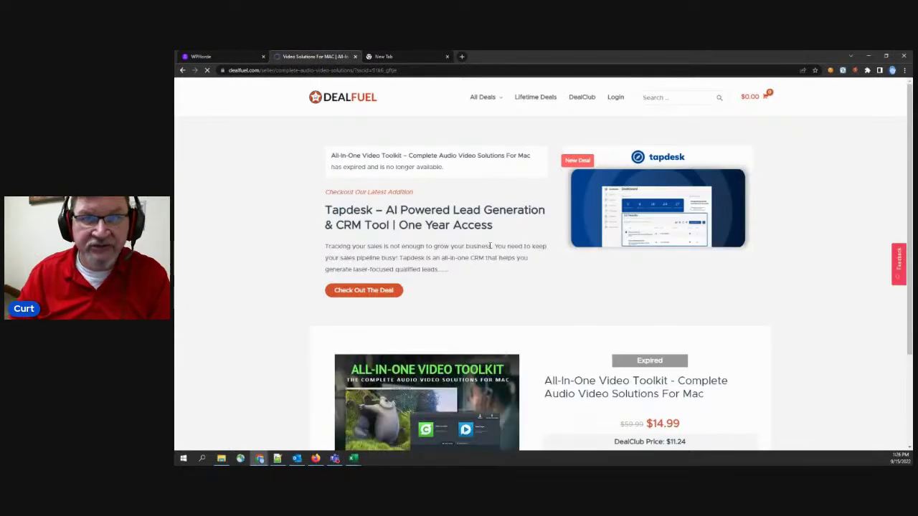
pyautogui.scroll(-3, 467, 247)
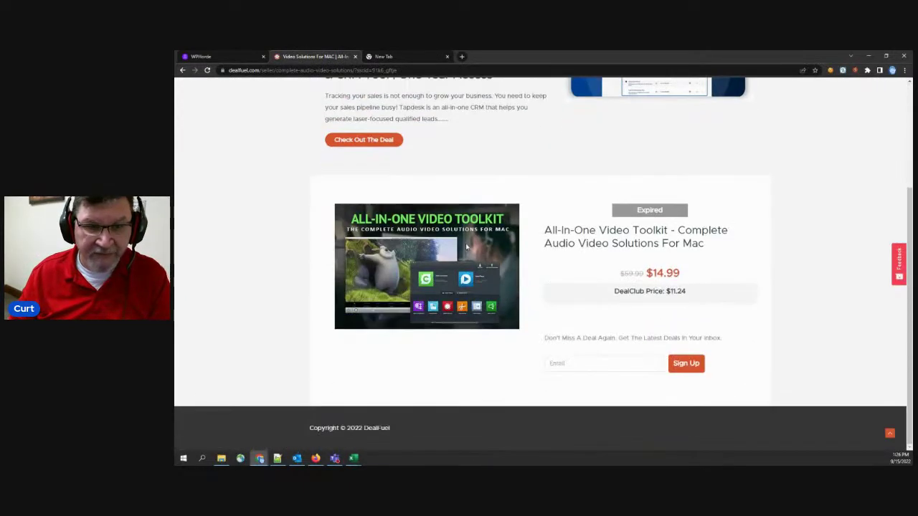
# Step: View the published WP-DaVinci Premium WordPress Theme post from the submission report and follow its affiliate link
pyautogui.click(237, 57)
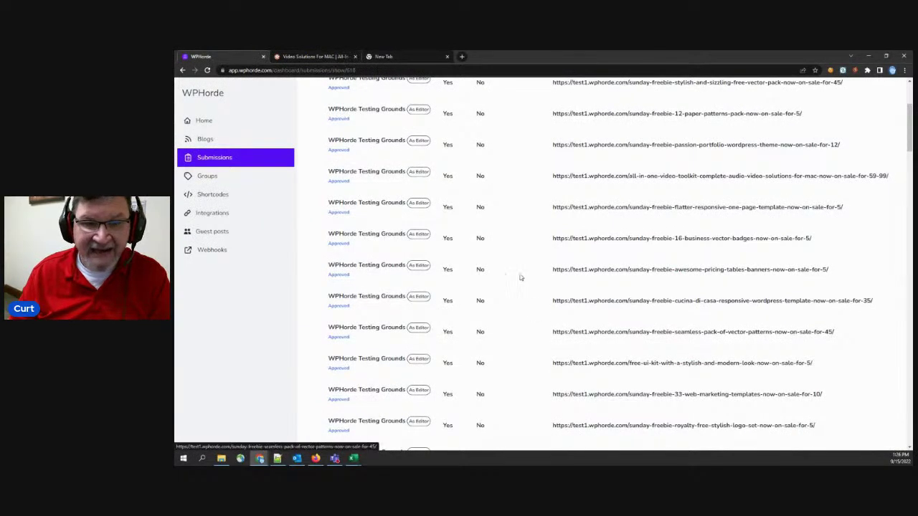
pyautogui.scroll(-4, 528, 269)
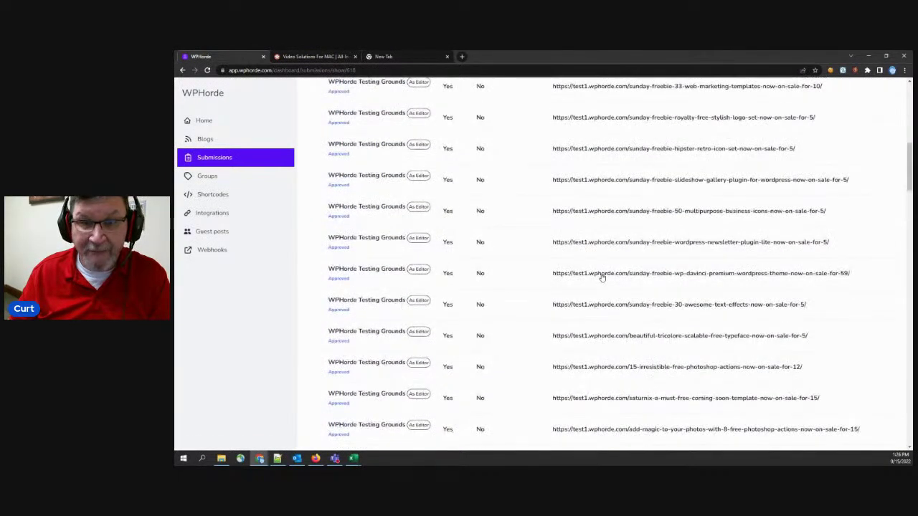
pyautogui.click(602, 274)
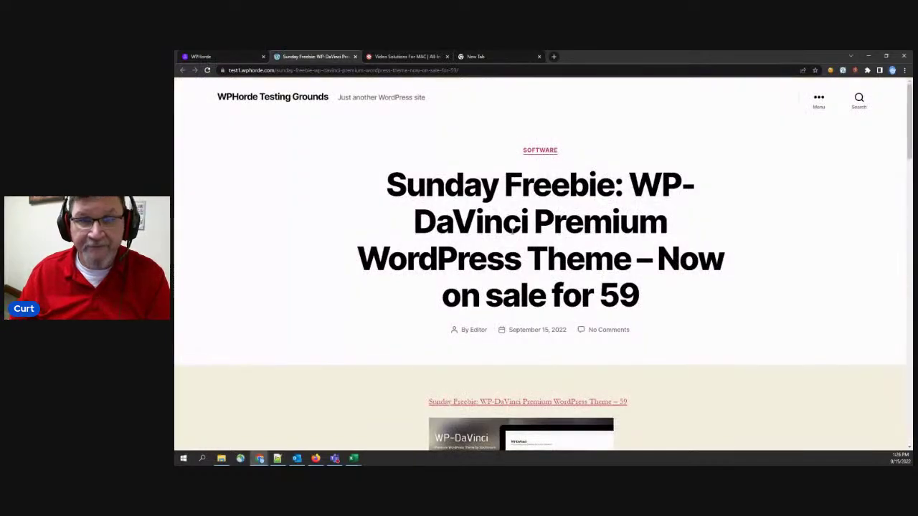
pyautogui.scroll(-4, 512, 228)
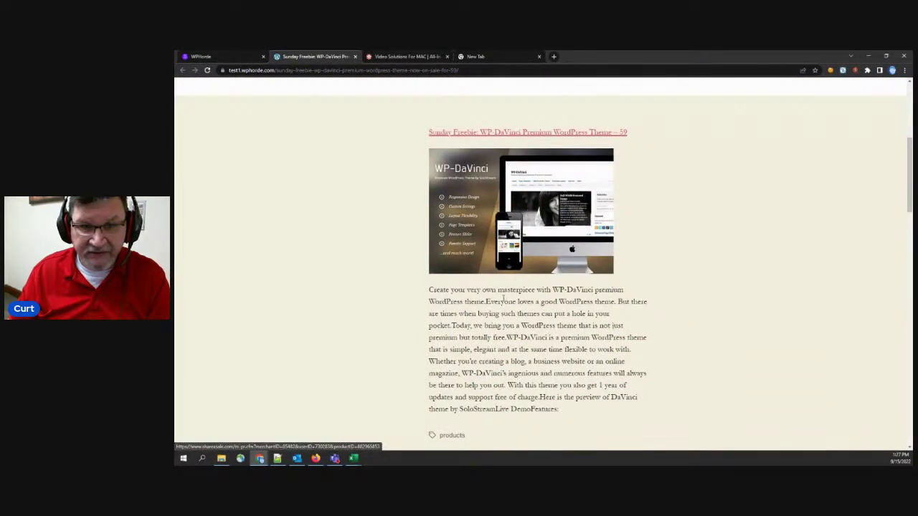
pyautogui.scroll(-2, 504, 298)
pyautogui.scroll(2, 502, 155)
pyautogui.click(504, 156)
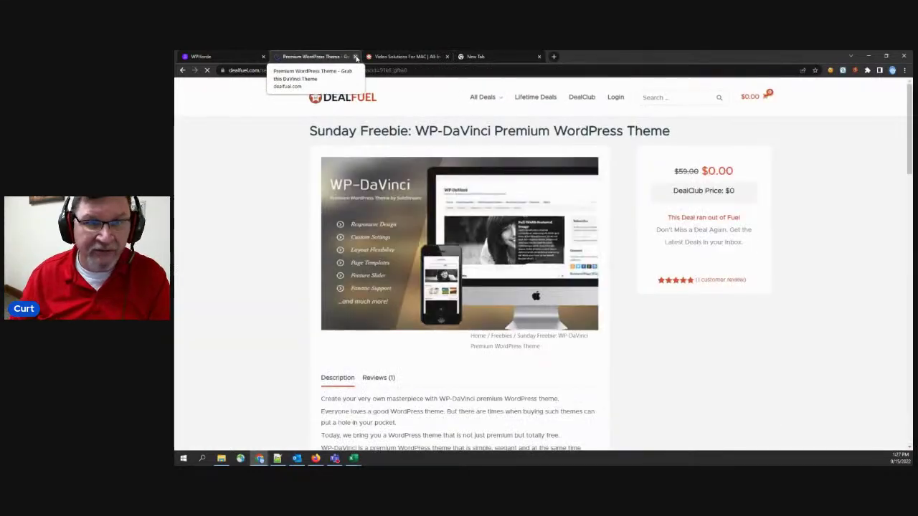
# Step: Go back to the WP-DaVinci post and close all browser tabs except the WPHorde submission report
pyautogui.hotkey('alt', 'Left')
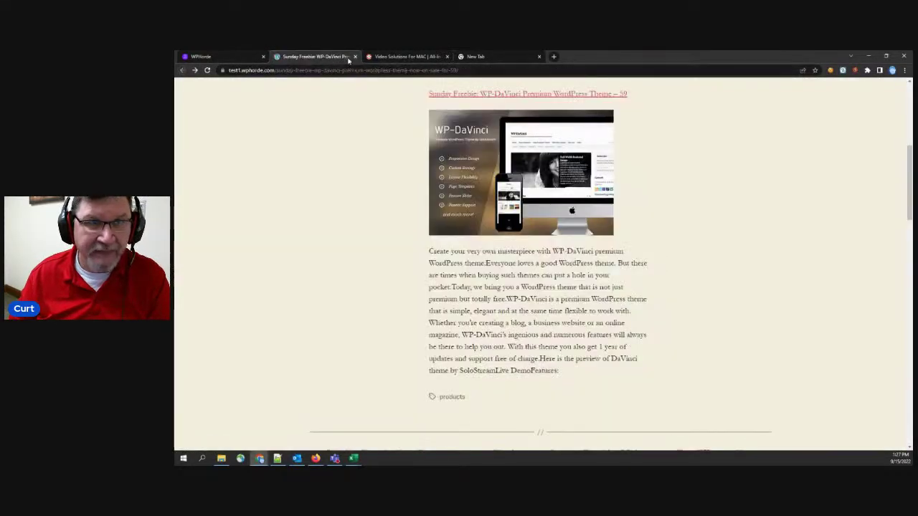
pyautogui.click(355, 56)
pyautogui.click(356, 57)
pyautogui.click(356, 57)
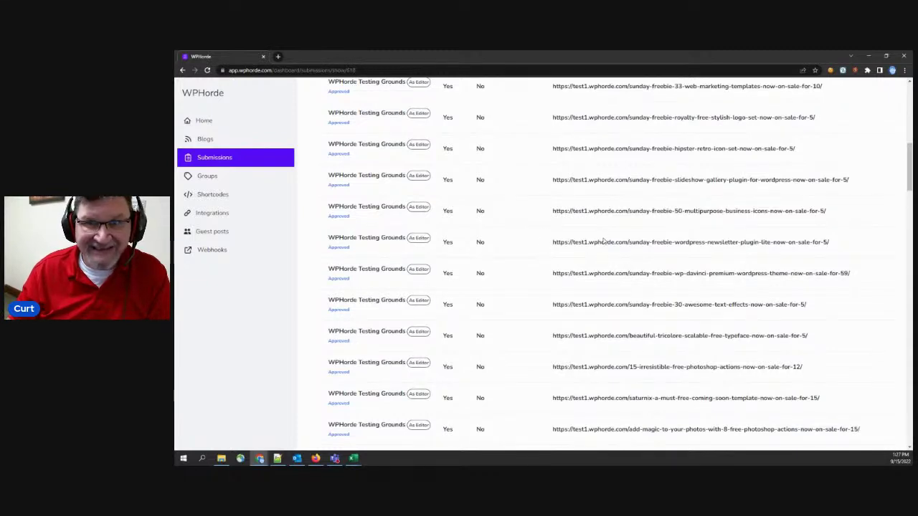
# Step: Open a new, empty spun content form
pyautogui.press('super+e')
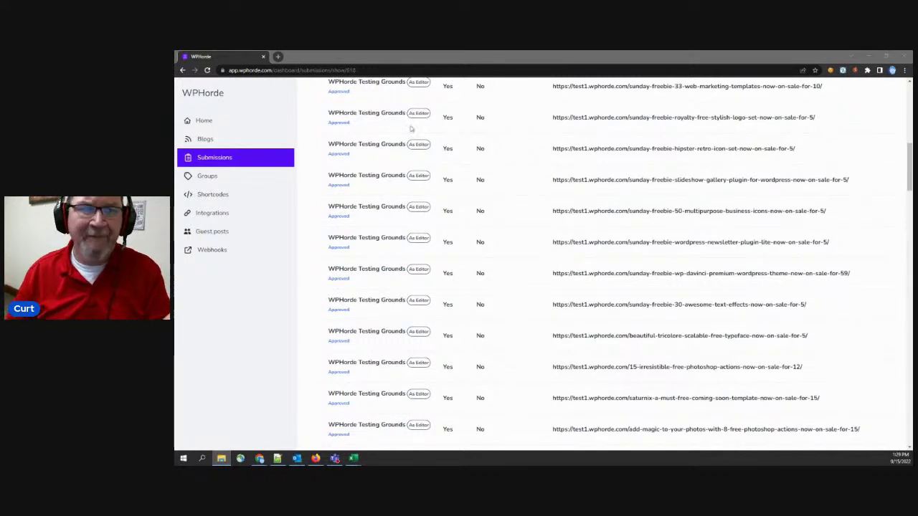
pyautogui.scroll(5, 662, 180)
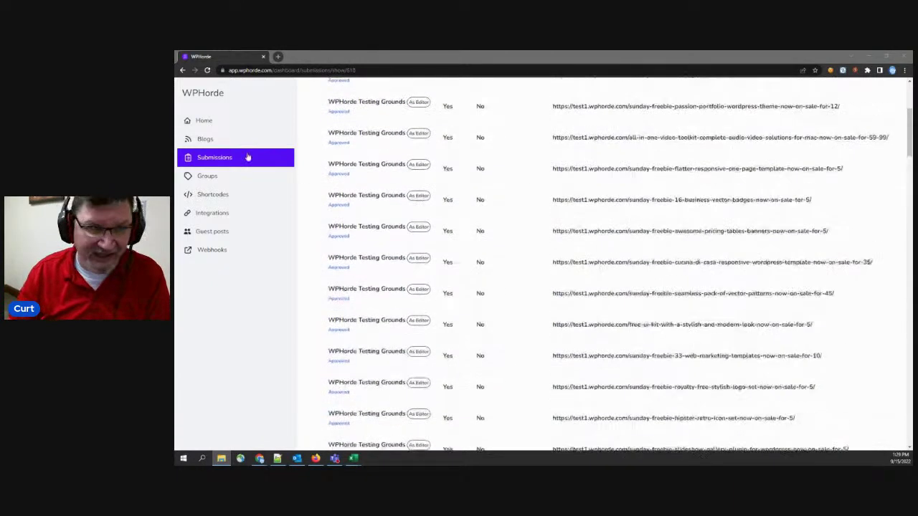
pyautogui.scroll(10, 789, 200)
pyautogui.click(840, 97)
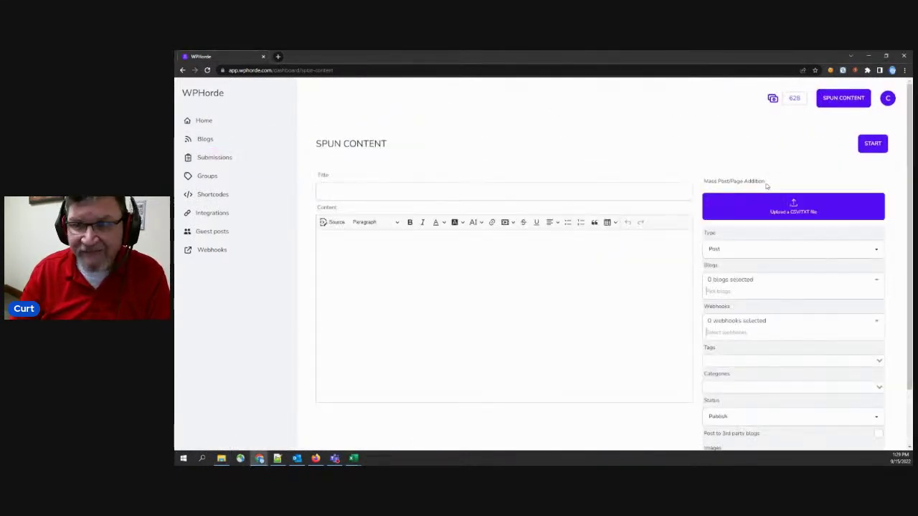
# Step: Set the post status to Schedule with the Random Date option
pyautogui.scroll(-2, 780, 257)
pyautogui.click(764, 350)
pyautogui.click(729, 379)
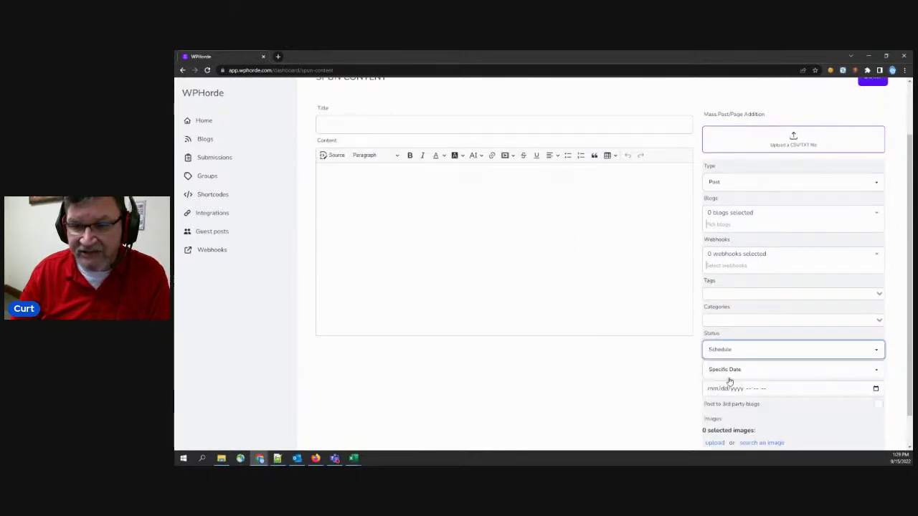
pyautogui.click(781, 373)
pyautogui.click(760, 391)
pyautogui.scroll(-2, 692, 387)
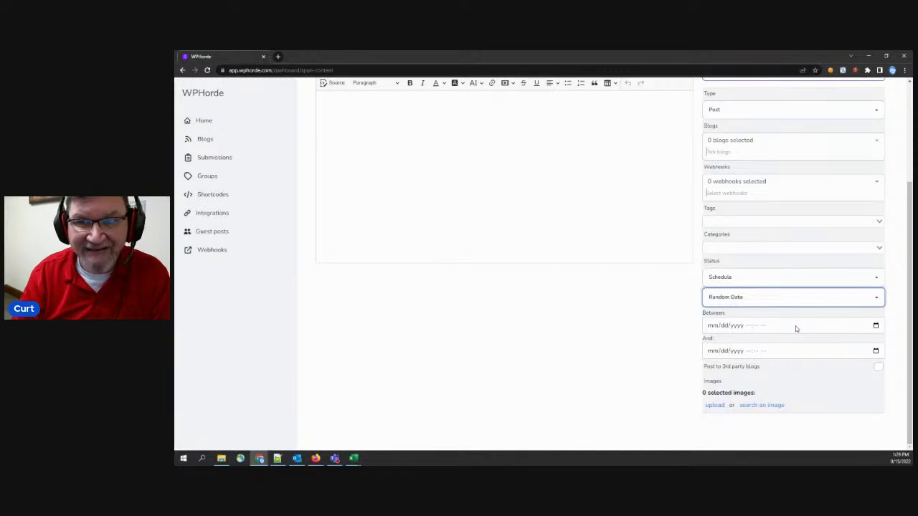
pyautogui.scroll(2, 791, 337)
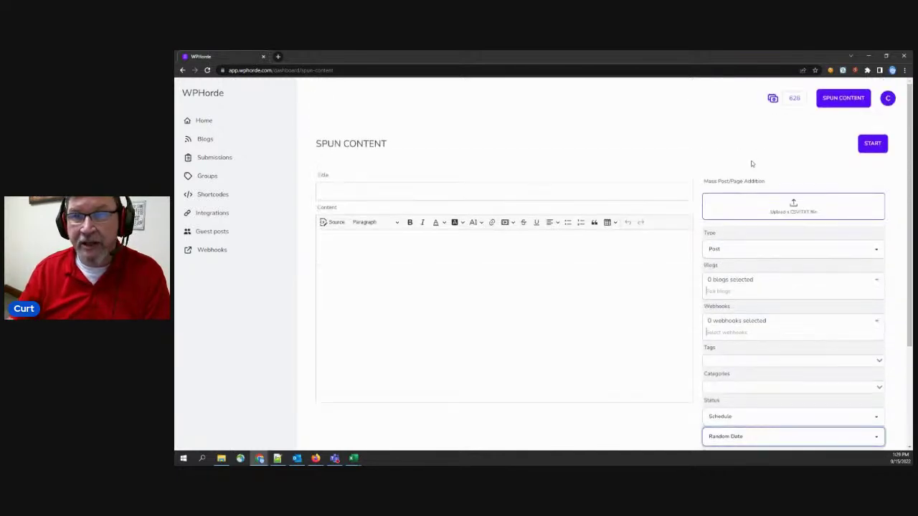
pyautogui.scroll(-2, 806, 301)
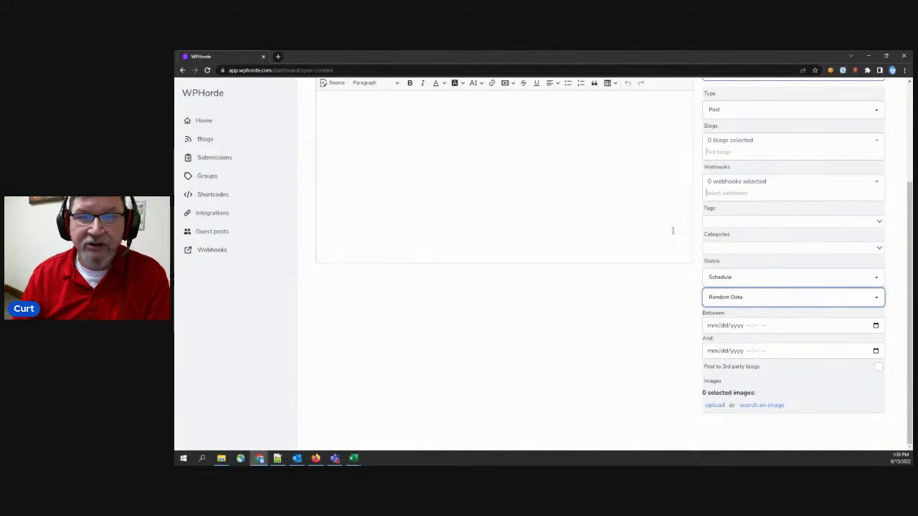
pyautogui.scroll(3, 512, 251)
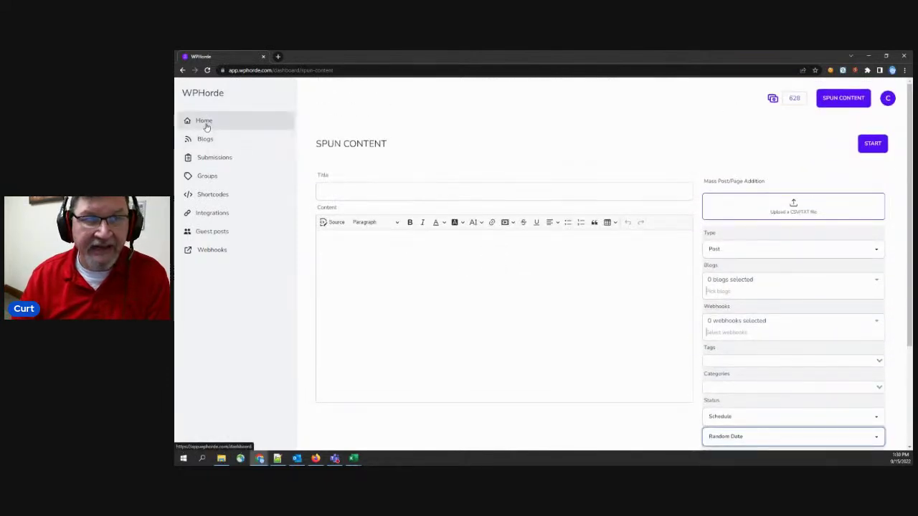